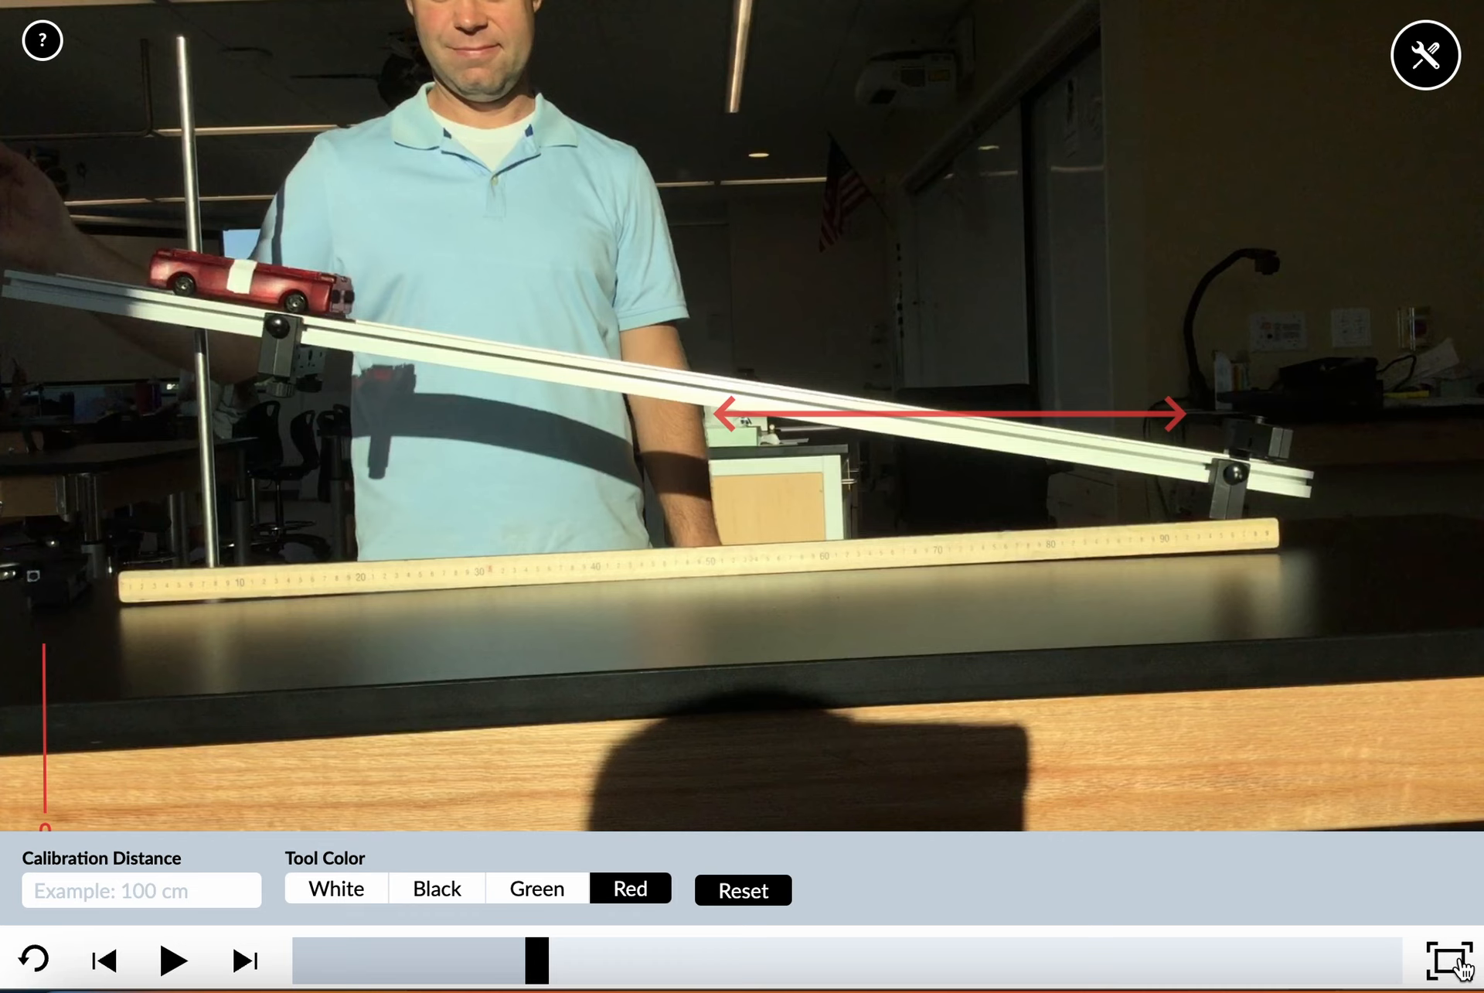
Play the ramp video from its start until the car nears the lower end, and rewind it to the first frame
{"action": "left_click", "coordinate": [537, 962]}
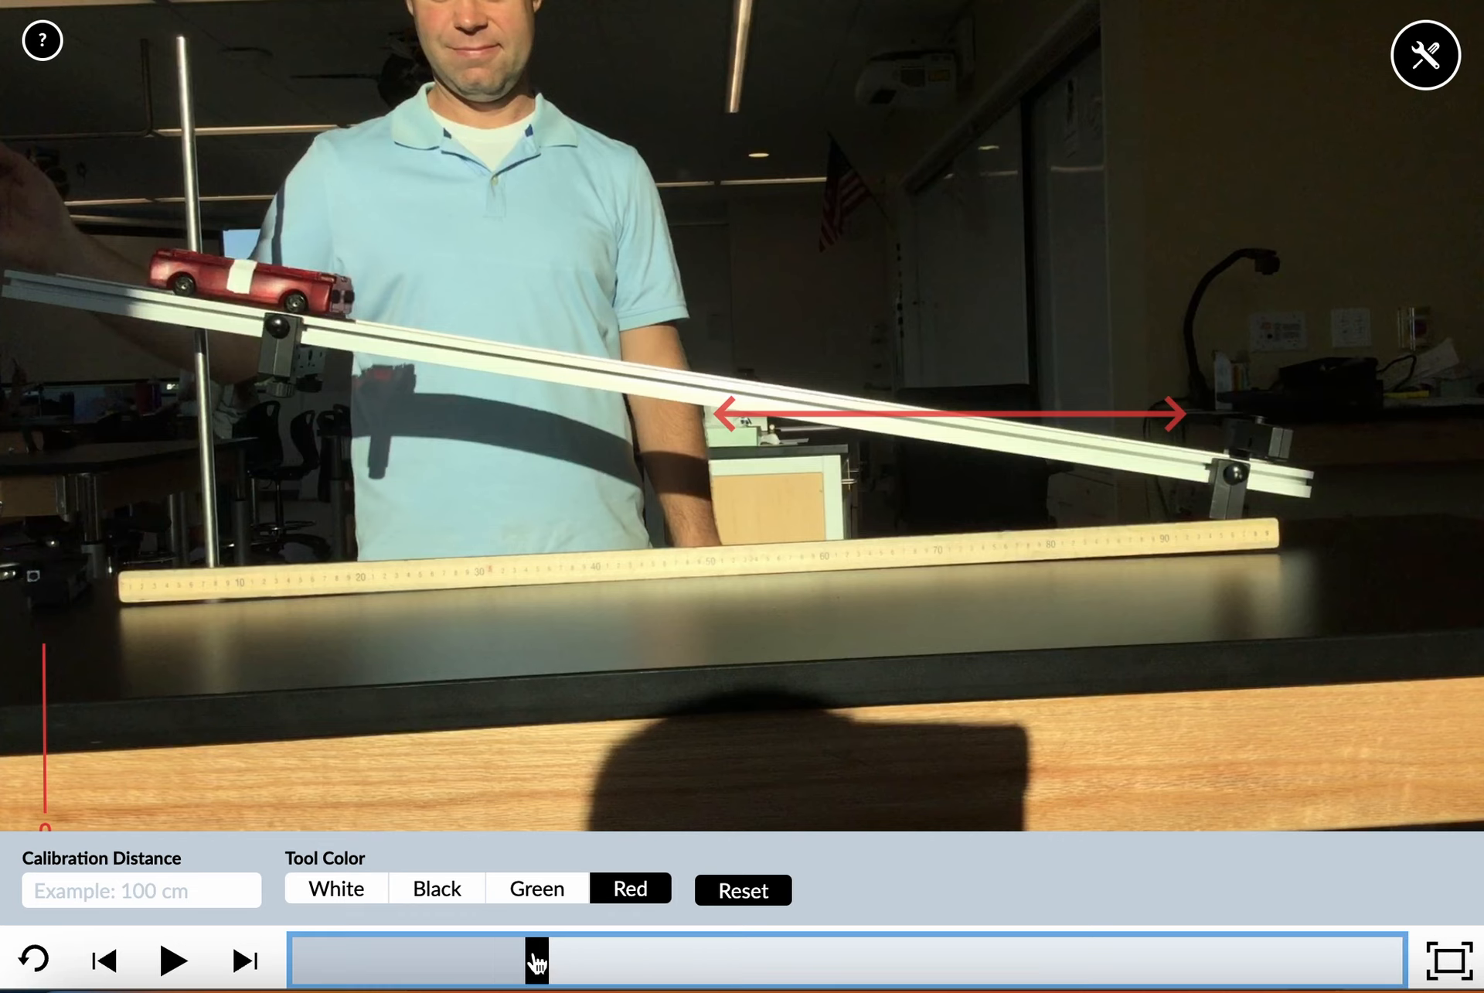
{"action": "left_click_drag", "start_coordinate": [537, 962], "coordinate": [299, 963]}
{"action": "left_click", "coordinate": [175, 967]}
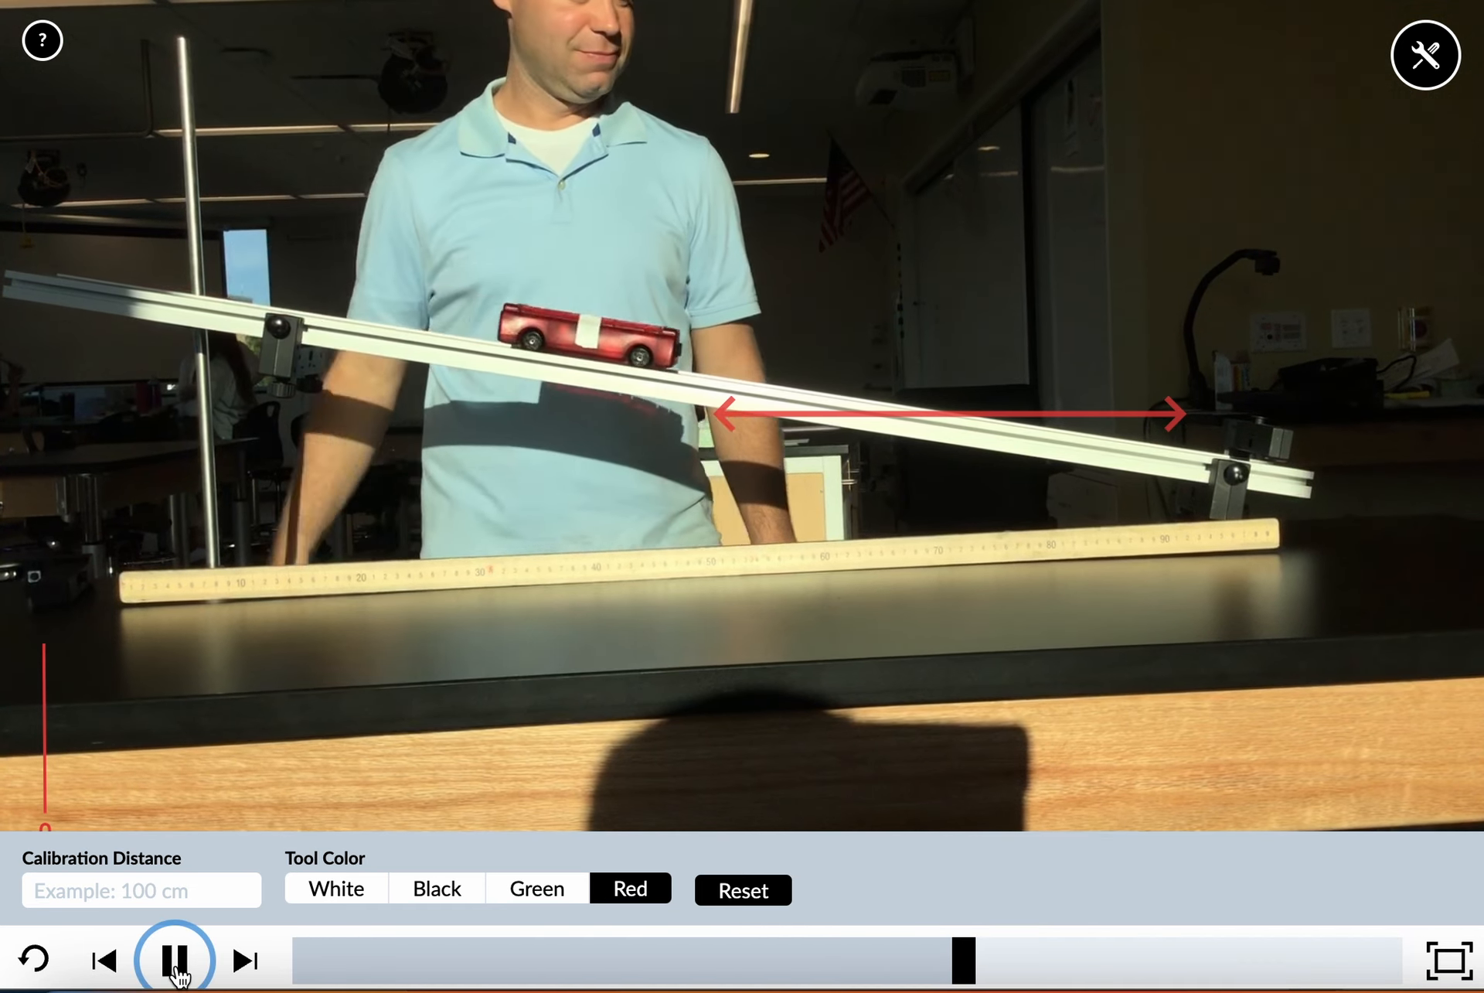
{"action": "left_click", "coordinate": [175, 967]}
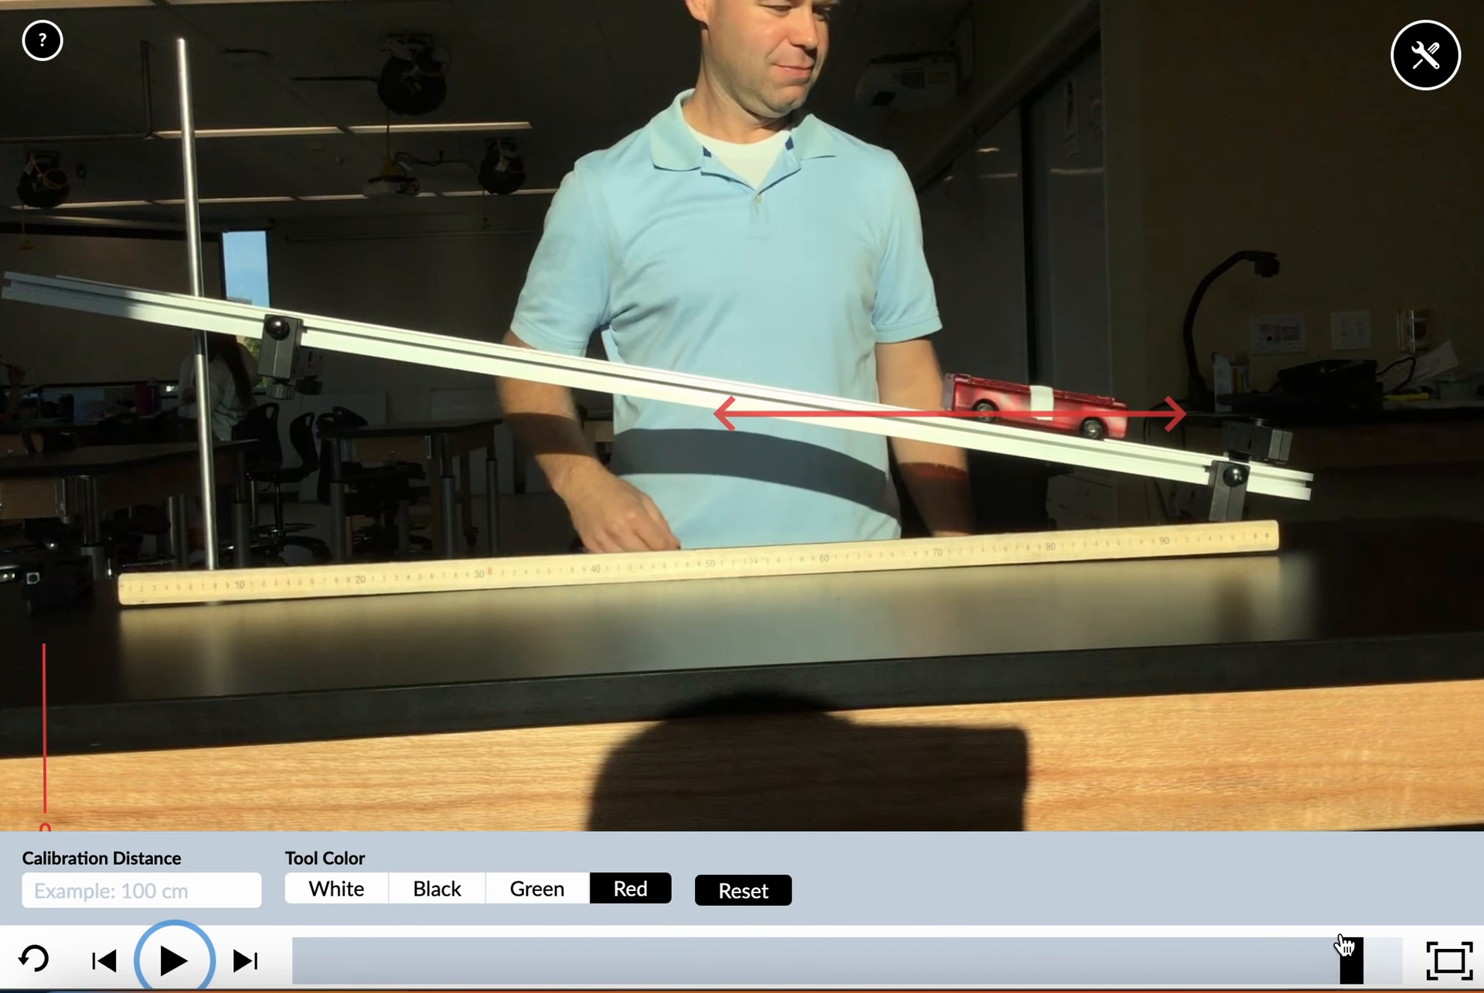
{"action": "left_click_drag", "start_coordinate": [1356, 965], "coordinate": [282, 986]}
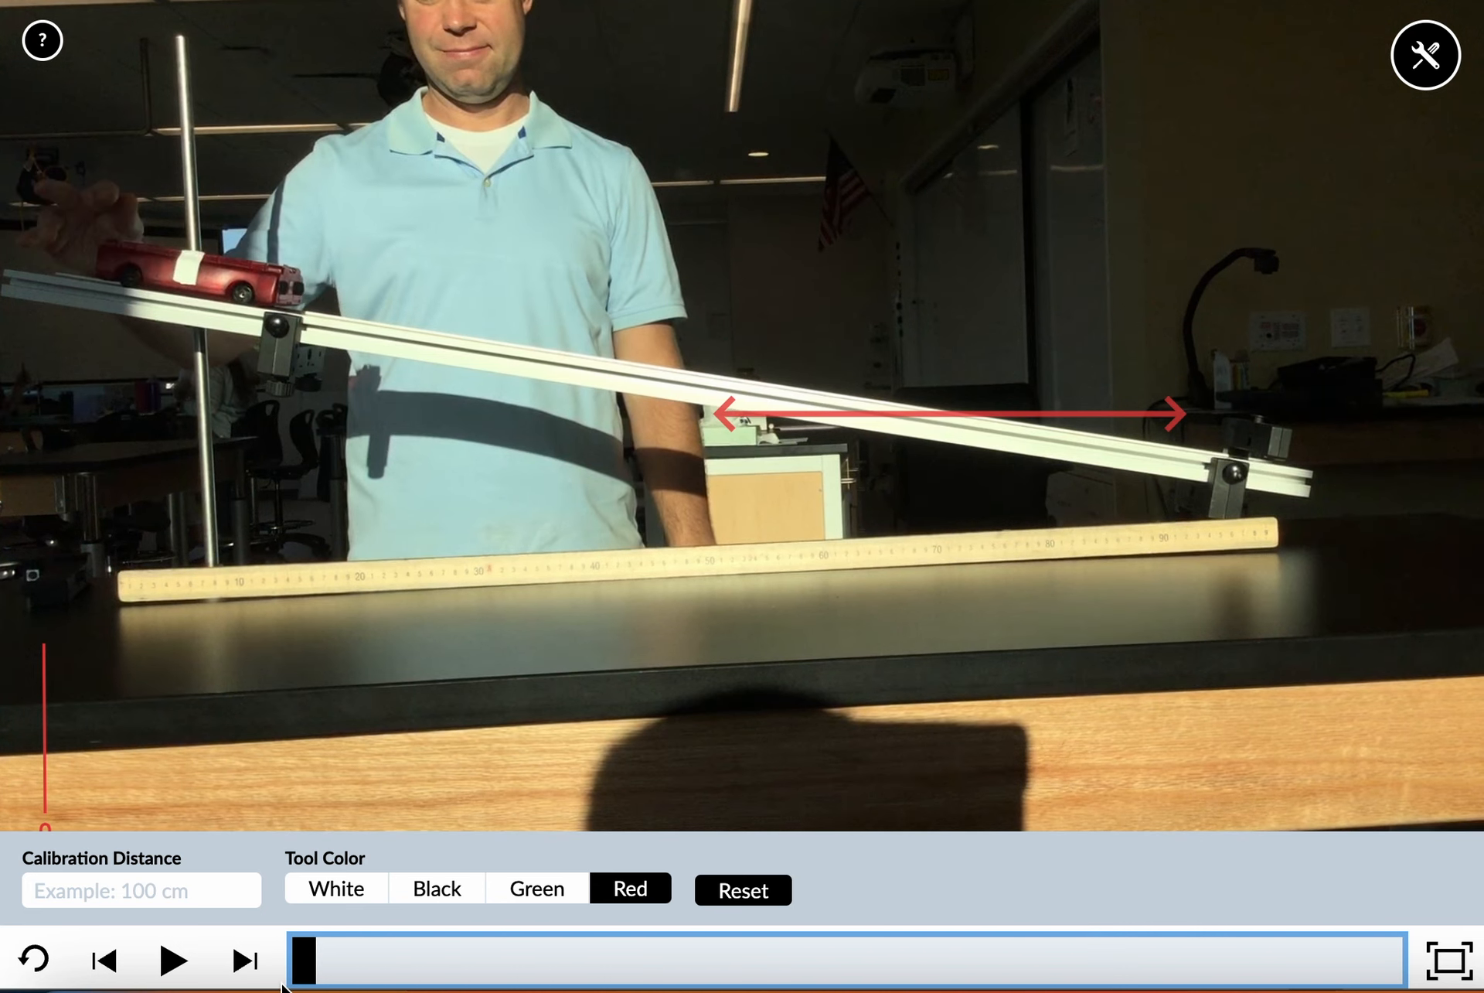
Show the measurement tools, add the stopwatch, and place it above the ramp's lower end
{"action": "left_click", "coordinate": [1407, 74]}
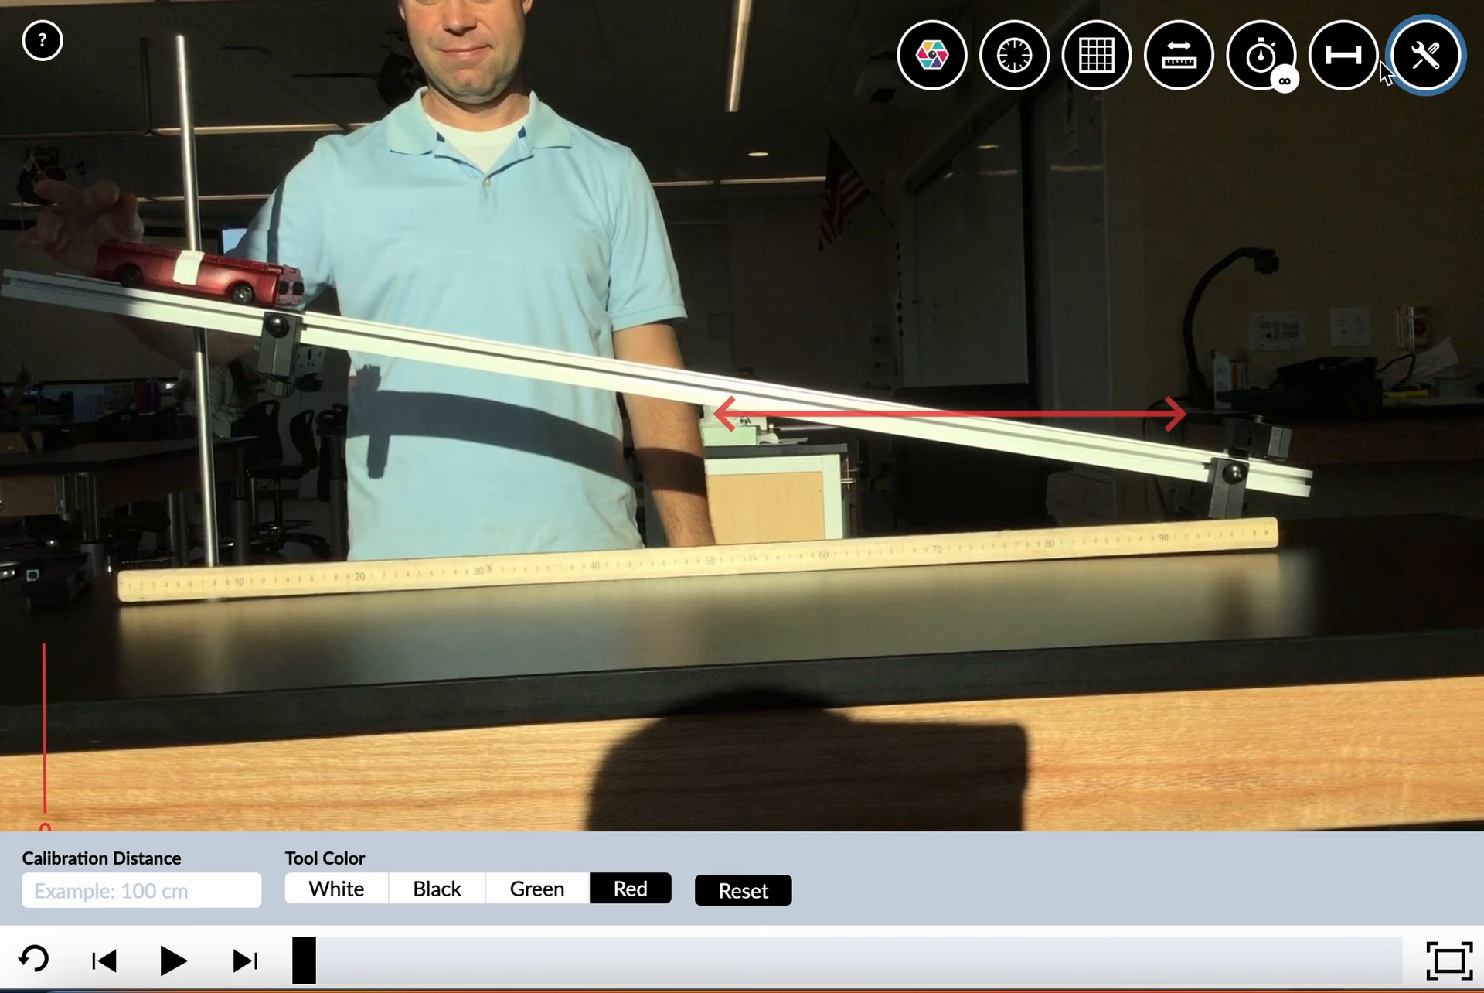
{"action": "left_click", "coordinate": [1268, 62]}
{"action": "left_click_drag", "start_coordinate": [841, 379], "coordinate": [1378, 208]}
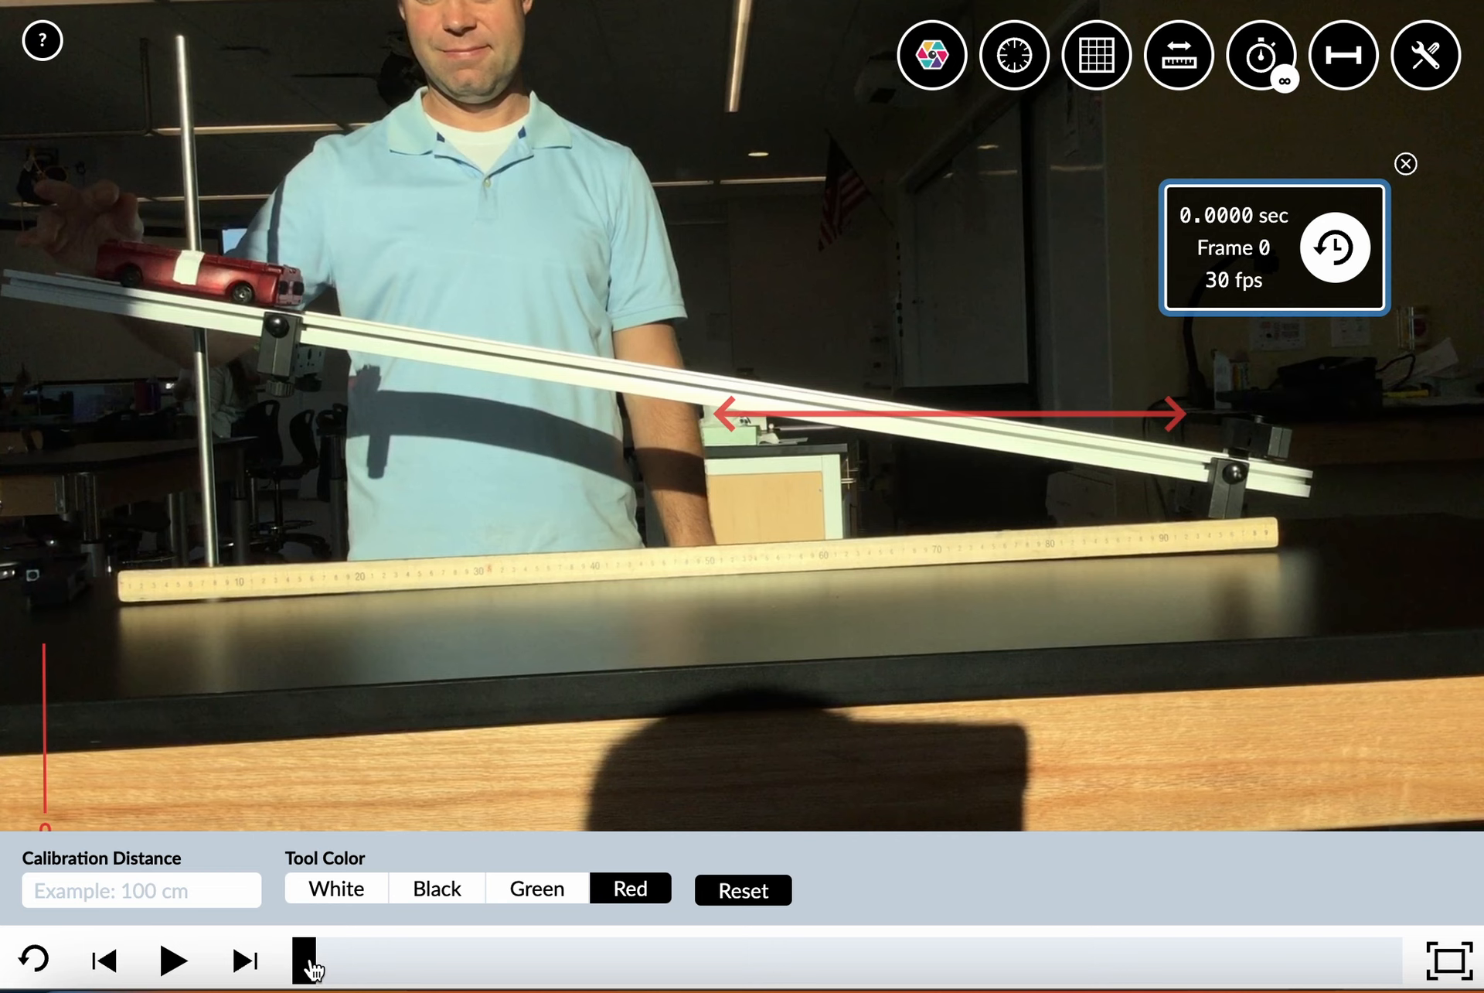
Scrub the video to frame 10 and advance it frame by frame to frame 20, watching the stopwatch
{"action": "left_click_drag", "start_coordinate": [325, 965], "coordinate": [706, 961]}
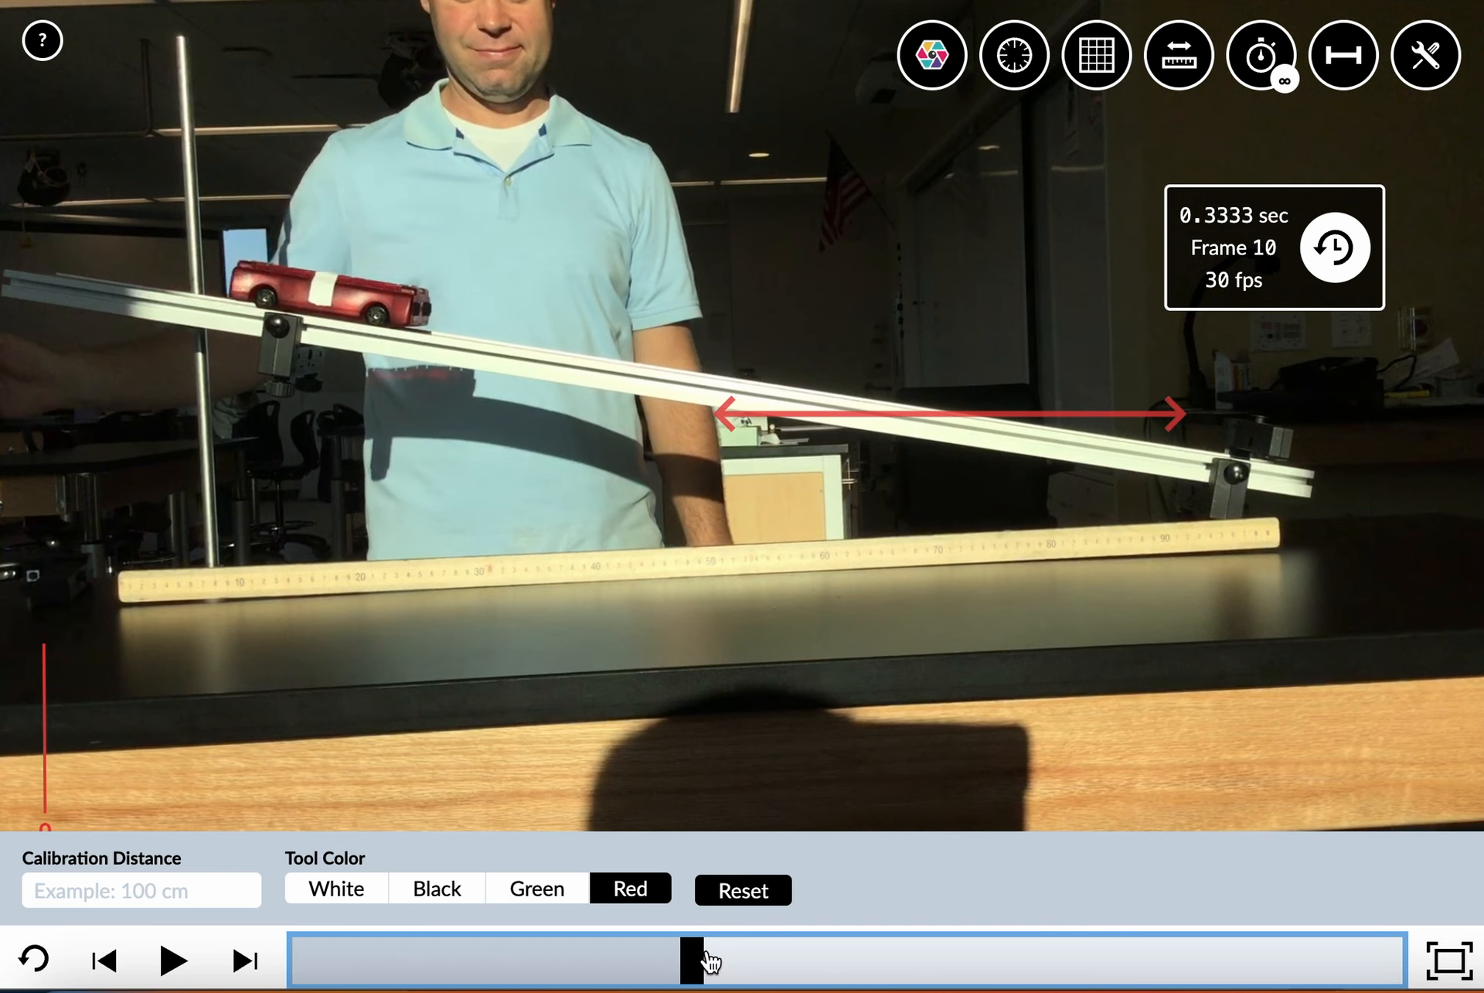
{"action": "left_click", "coordinate": [242, 966]}
{"action": "left_click", "coordinate": [242, 966]}
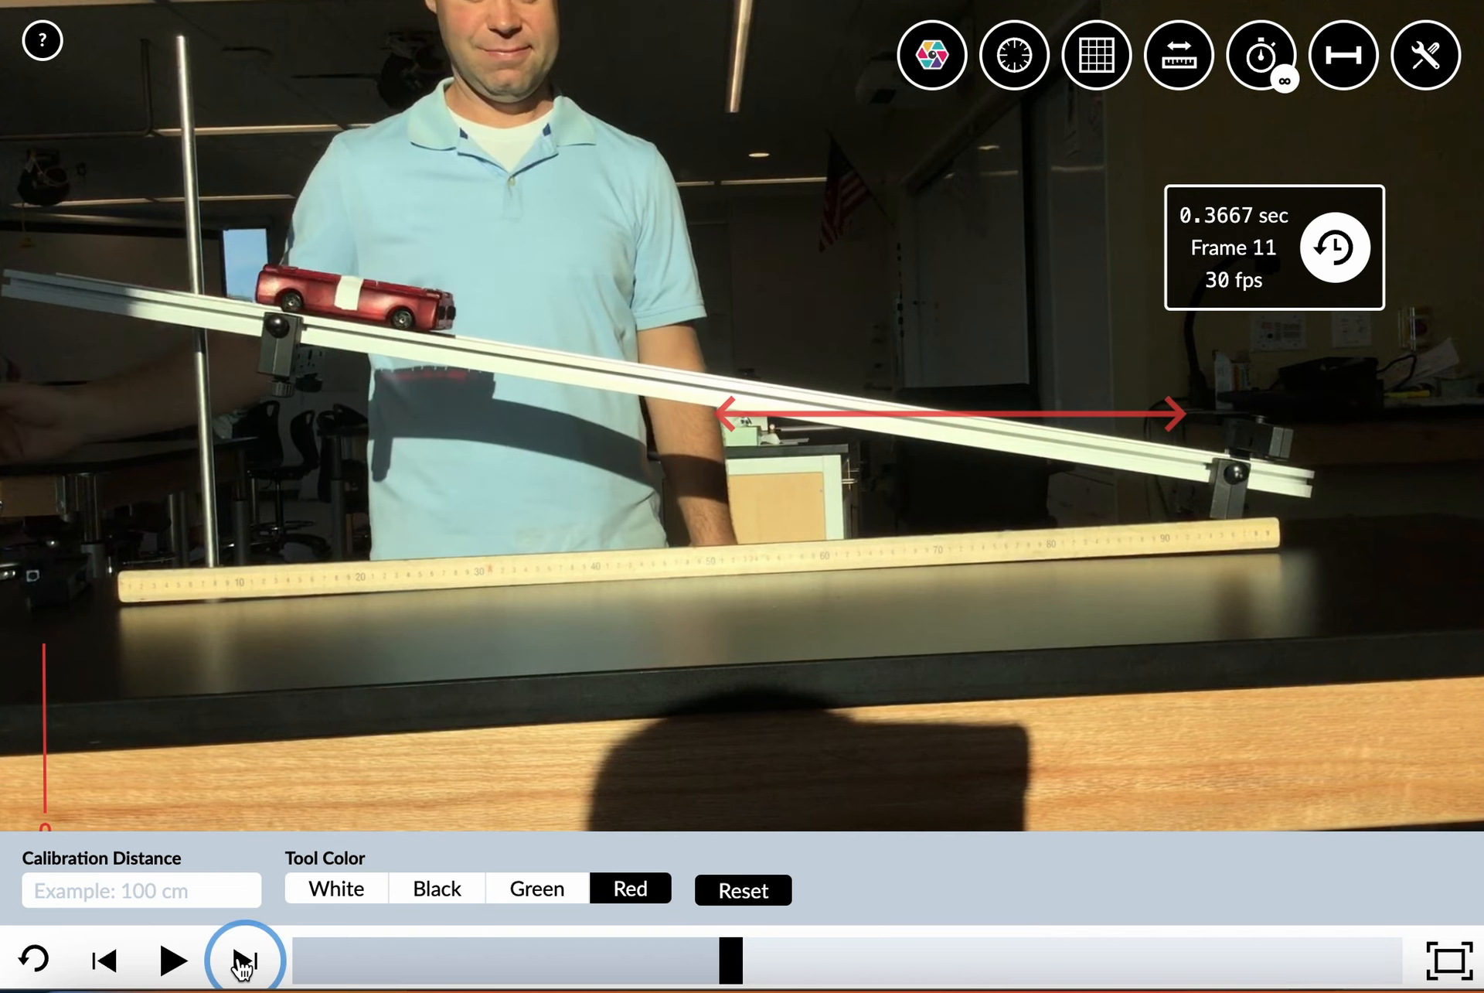
{"action": "left_click", "coordinate": [242, 967]}
{"action": "left_click", "coordinate": [242, 966]}
{"action": "left_click", "coordinate": [242, 967]}
{"action": "left_click", "coordinate": [242, 966]}
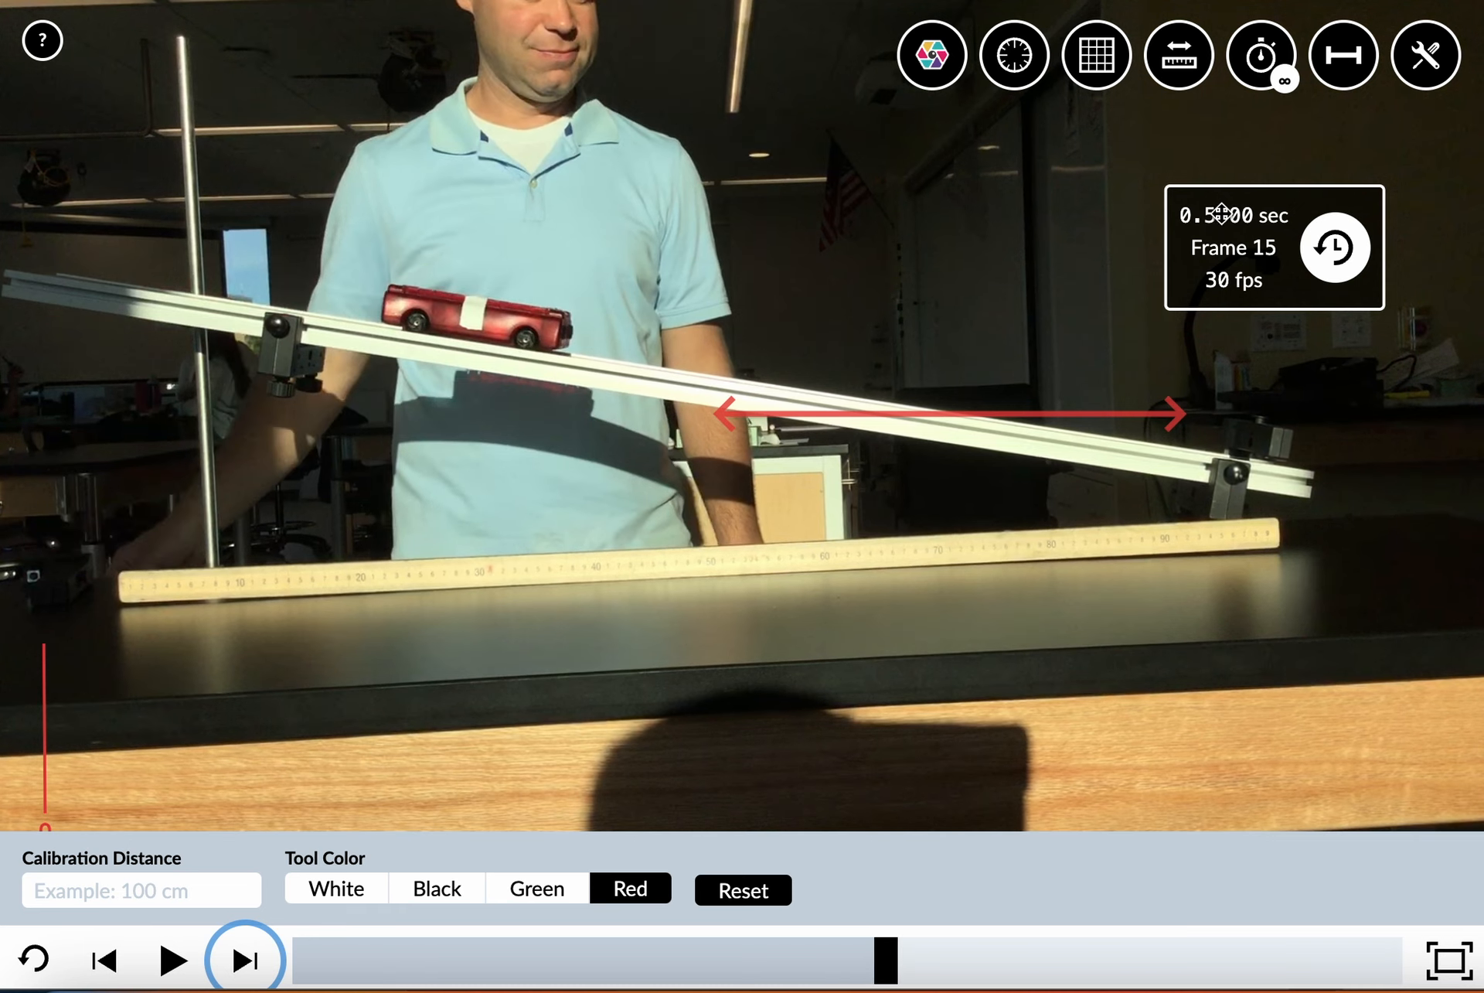
{"action": "left_click", "coordinate": [244, 961]}
{"action": "left_click", "coordinate": [243, 961]}
{"action": "left_click", "coordinate": [244, 961]}
{"action": "left_click", "coordinate": [244, 961]}
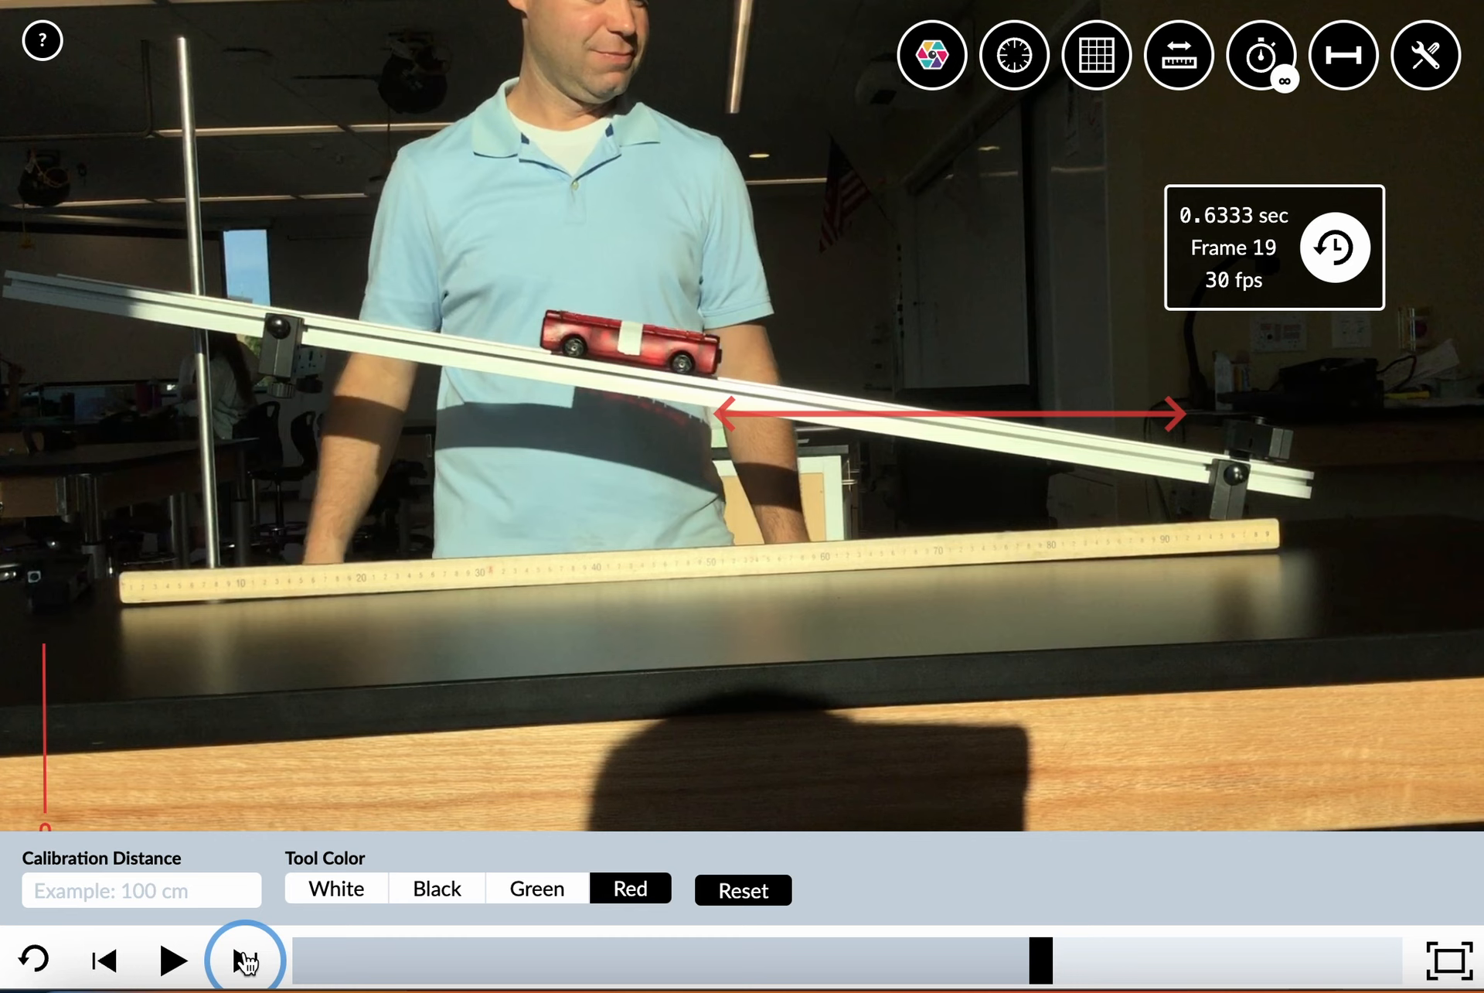
{"action": "left_click", "coordinate": [244, 961]}
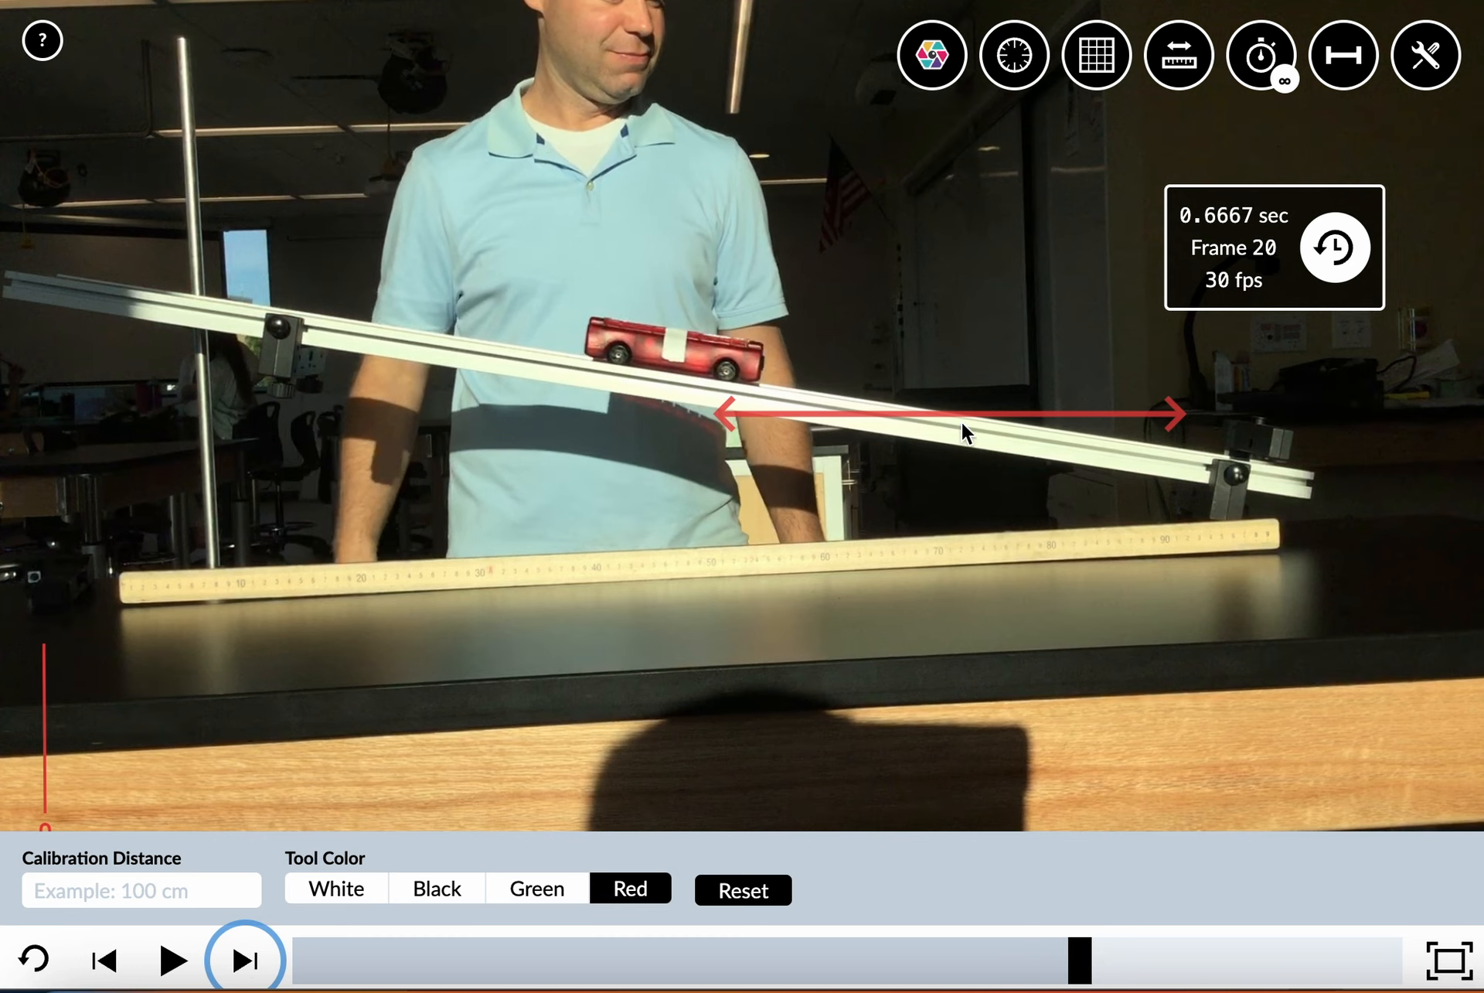
Zero the stopwatch at frame 20, and zero it again at an earlier frame with the car farther up the ramp
{"action": "left_click", "coordinate": [1341, 249]}
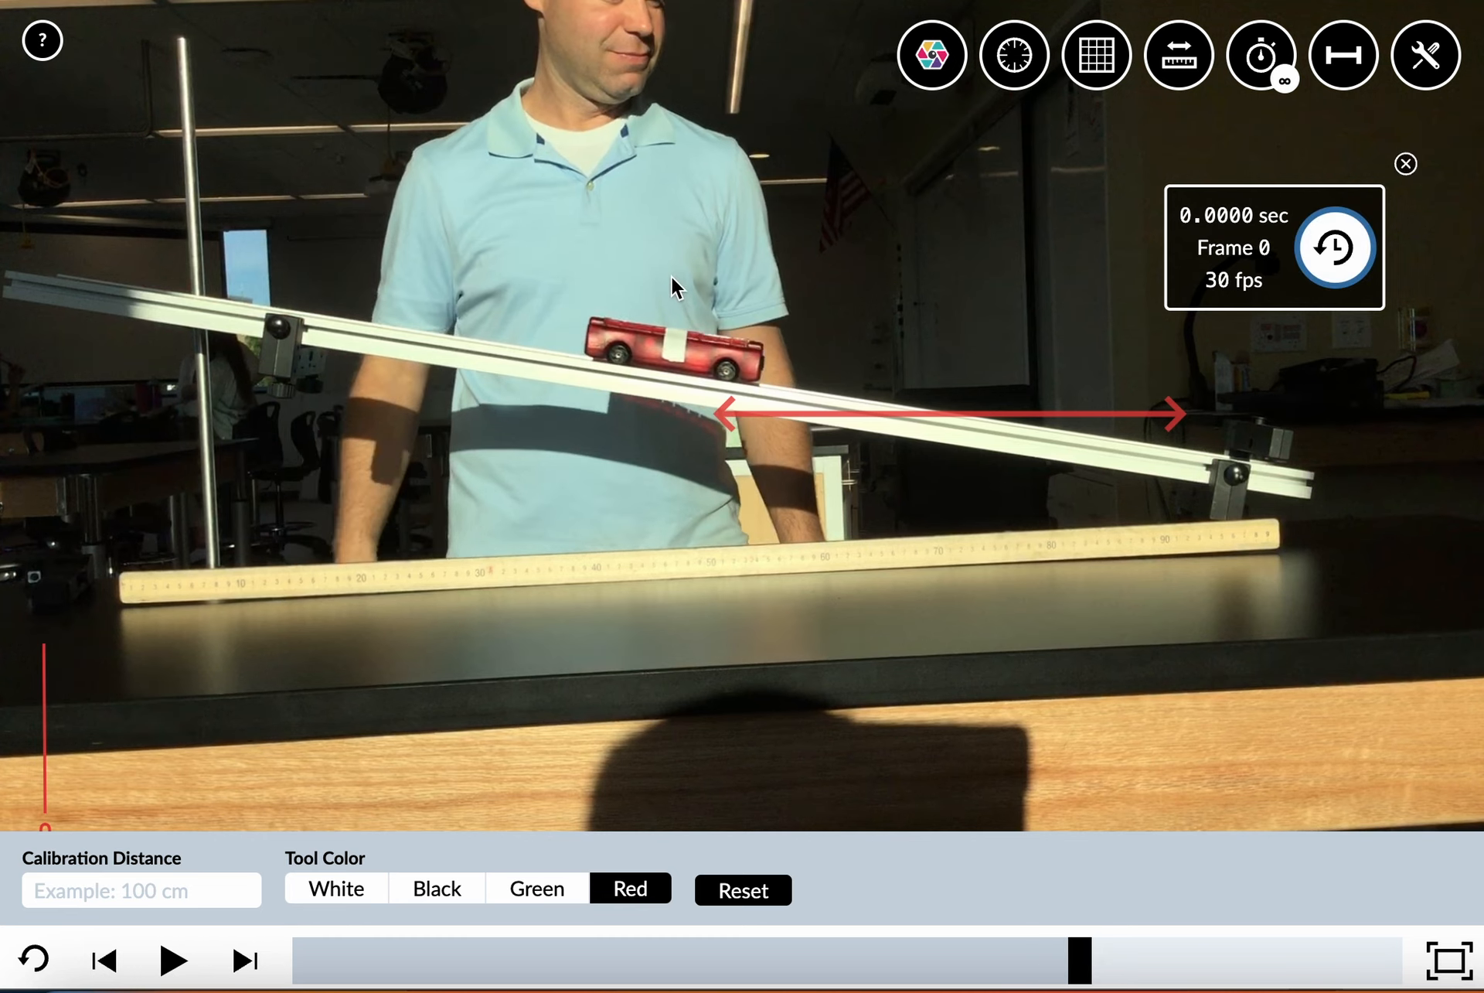
{"action": "left_click_drag", "start_coordinate": [1080, 961], "coordinate": [835, 972]}
{"action": "left_click", "coordinate": [1324, 239]}
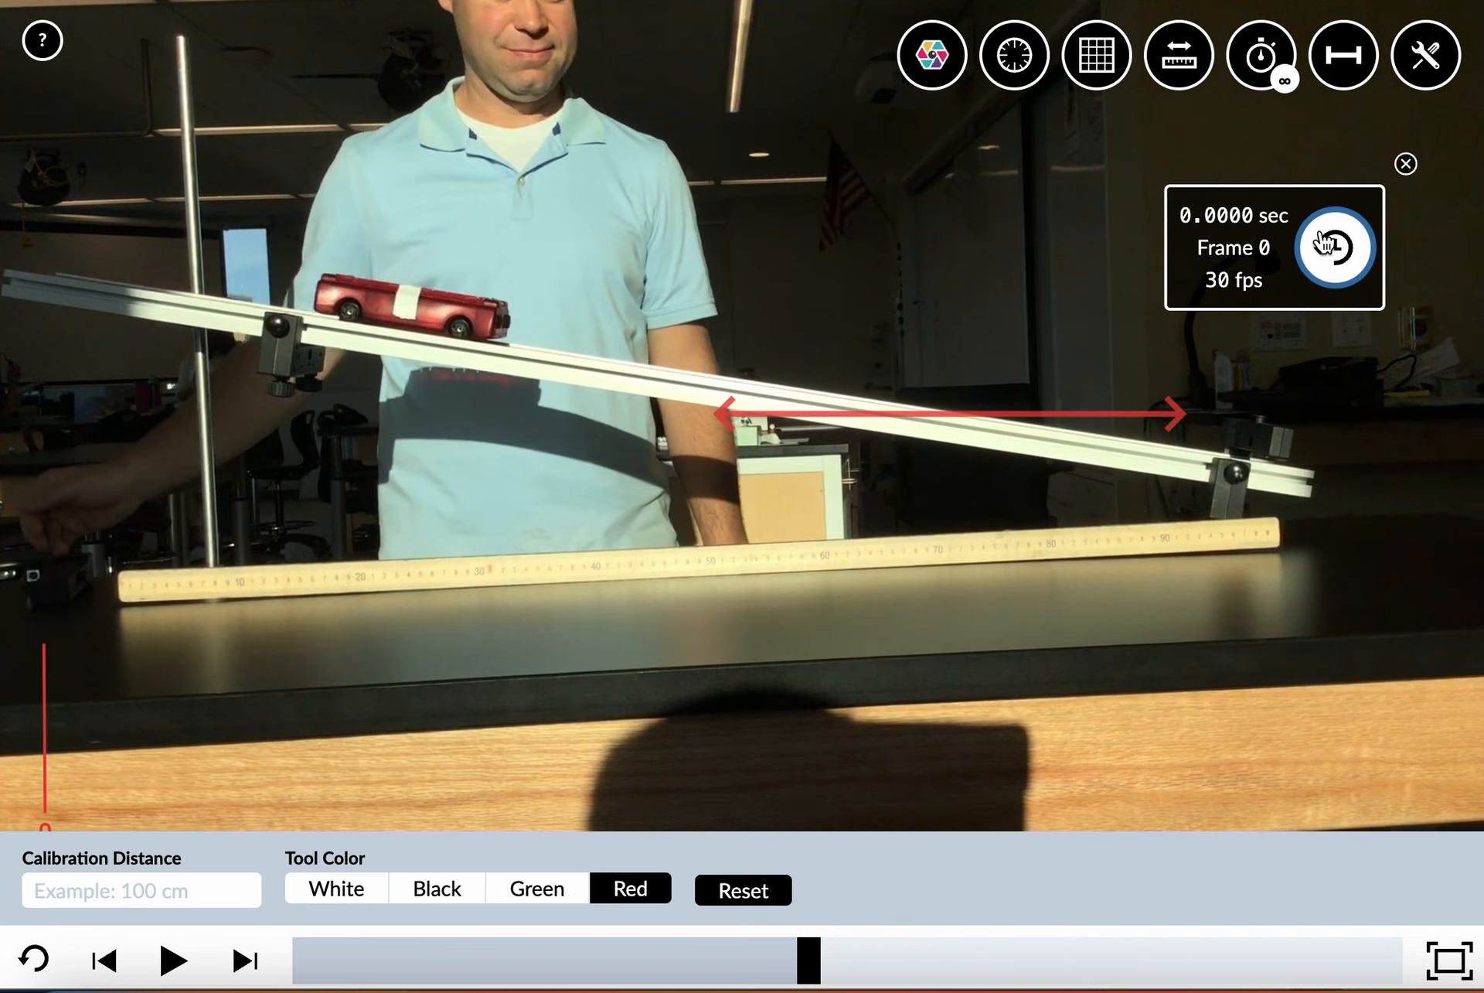
Return the video to its first frame
{"action": "left_click", "coordinate": [1268, 68]}
{"action": "left_click", "coordinate": [801, 413]}
{"action": "left_click", "coordinate": [873, 331]}
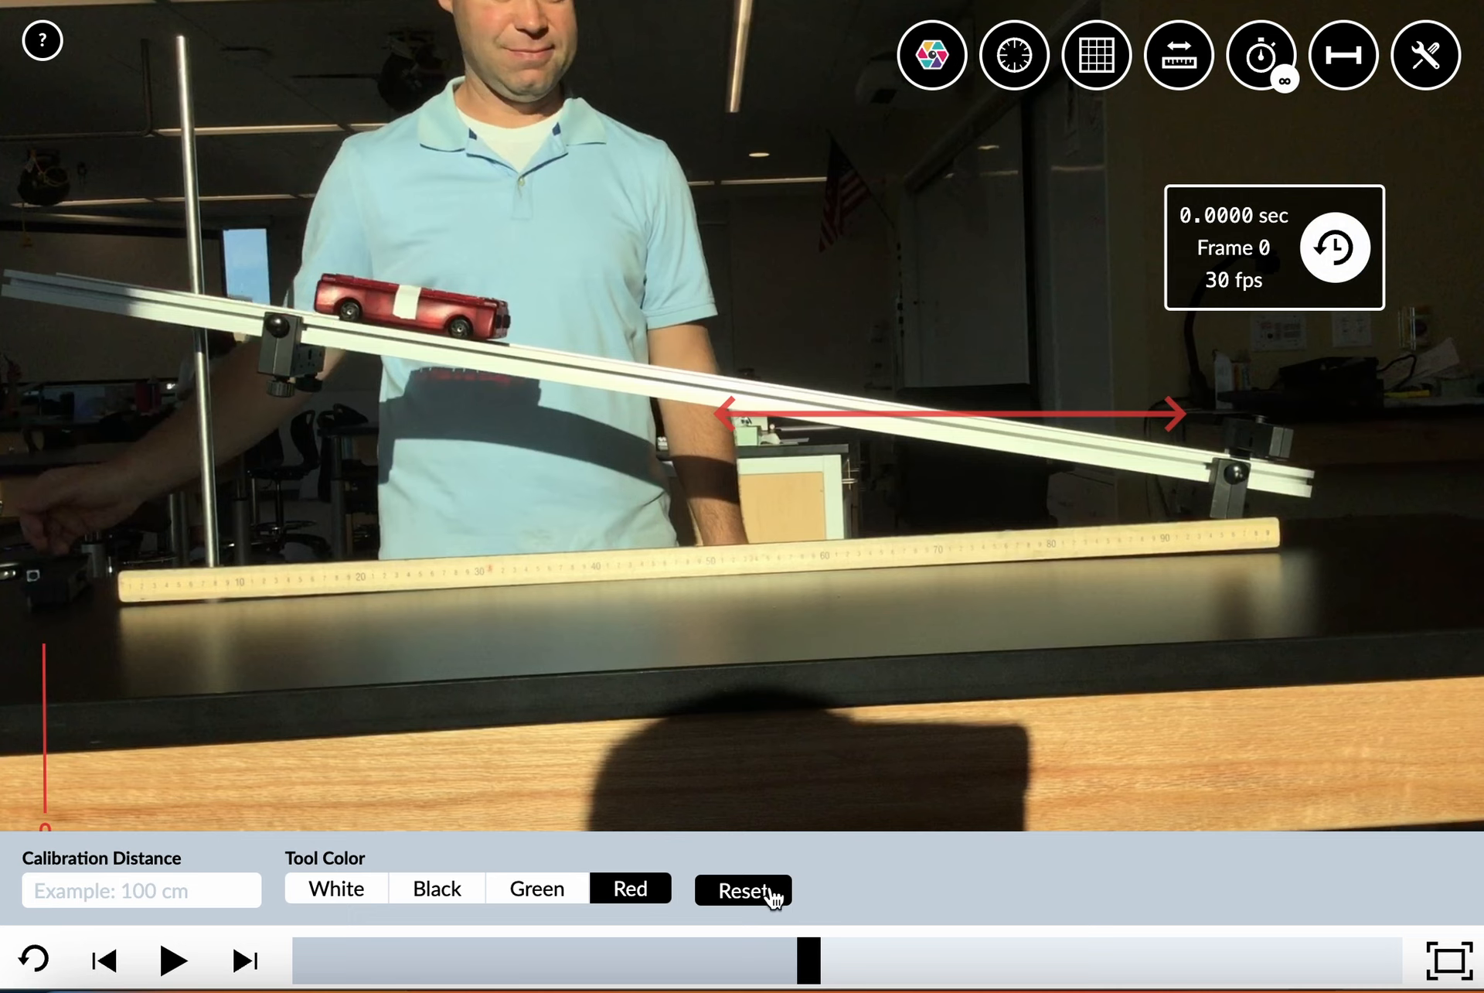
{"action": "left_click_drag", "start_coordinate": [809, 950], "coordinate": [279, 911]}
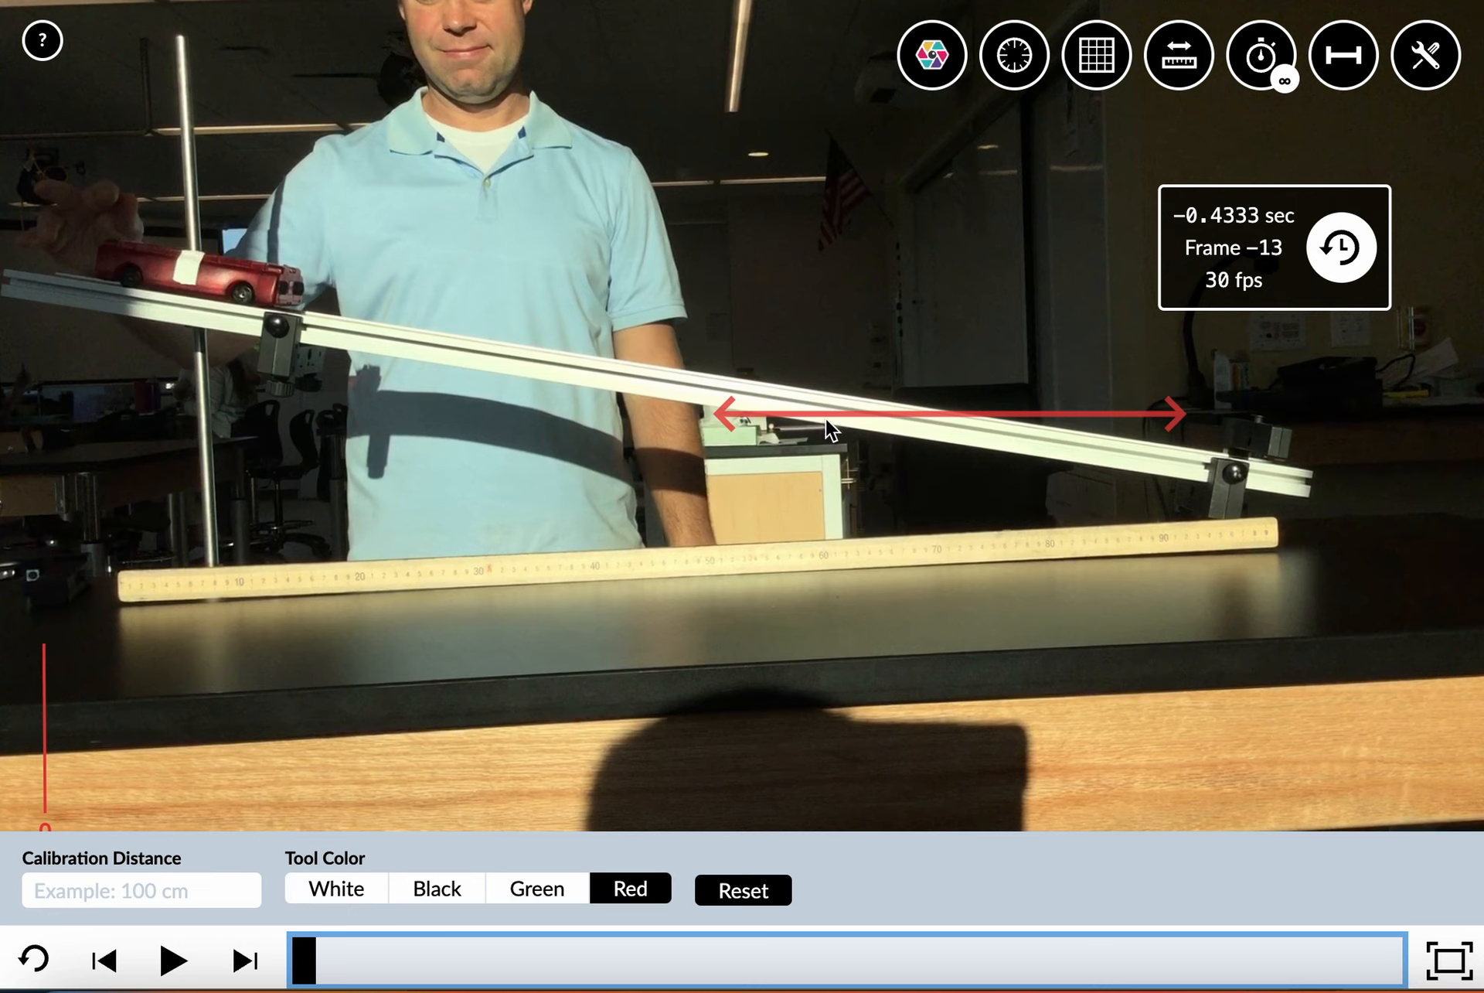
Raise the ruler slightly and stretch the calibration arrow along the ramp from its upper end to its lower end
{"action": "left_click_drag", "start_coordinate": [732, 416], "coordinate": [683, 416]}
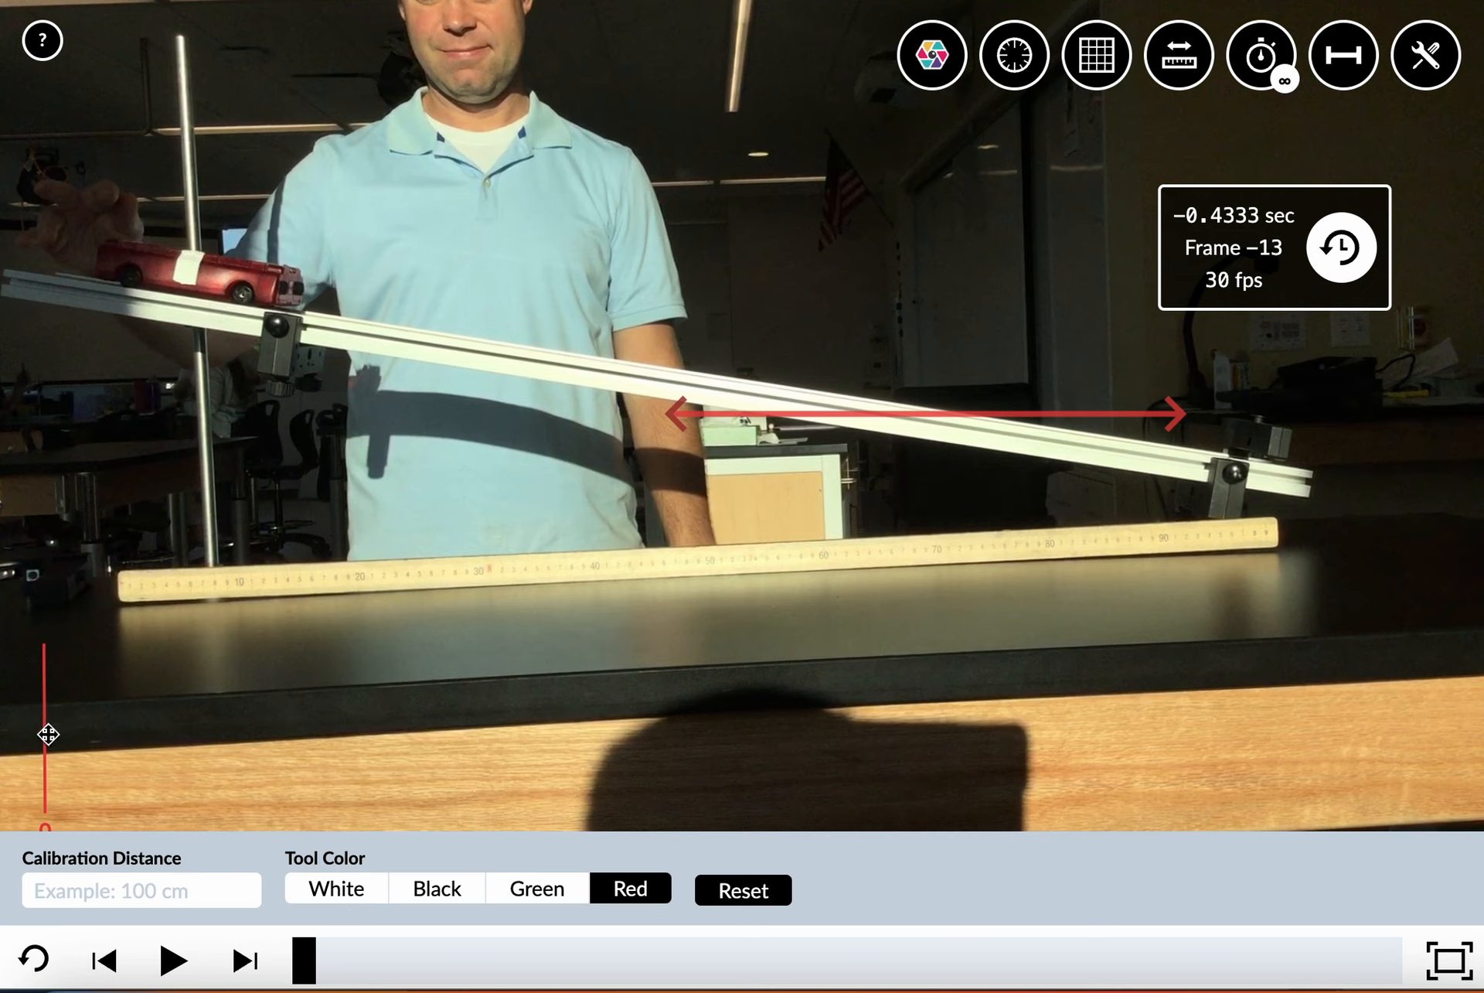
{"action": "mouse_move", "coordinate": [46, 731]}
{"action": "left_mouse_down"}
{"action": "mouse_move", "coordinate": [33, 529]}
{"action": "mouse_move", "coordinate": [33, 723]}
{"action": "mouse_move", "coordinate": [43, 584]}
{"action": "mouse_move", "coordinate": [43, 706]}
{"action": "left_mouse_up"}
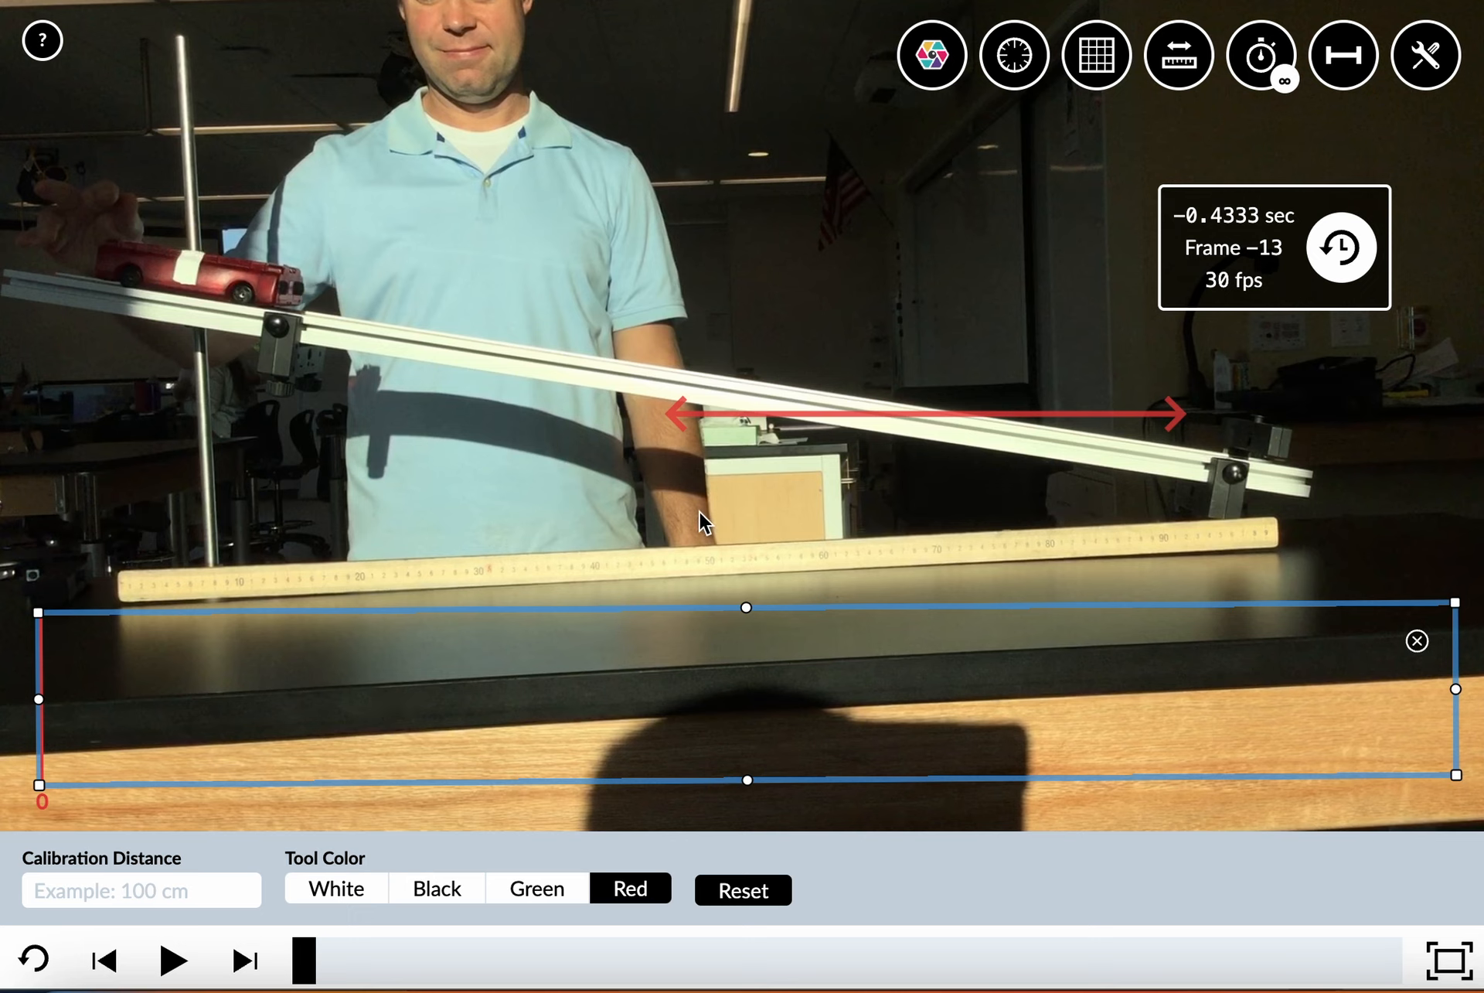
{"action": "left_click", "coordinate": [567, 529]}
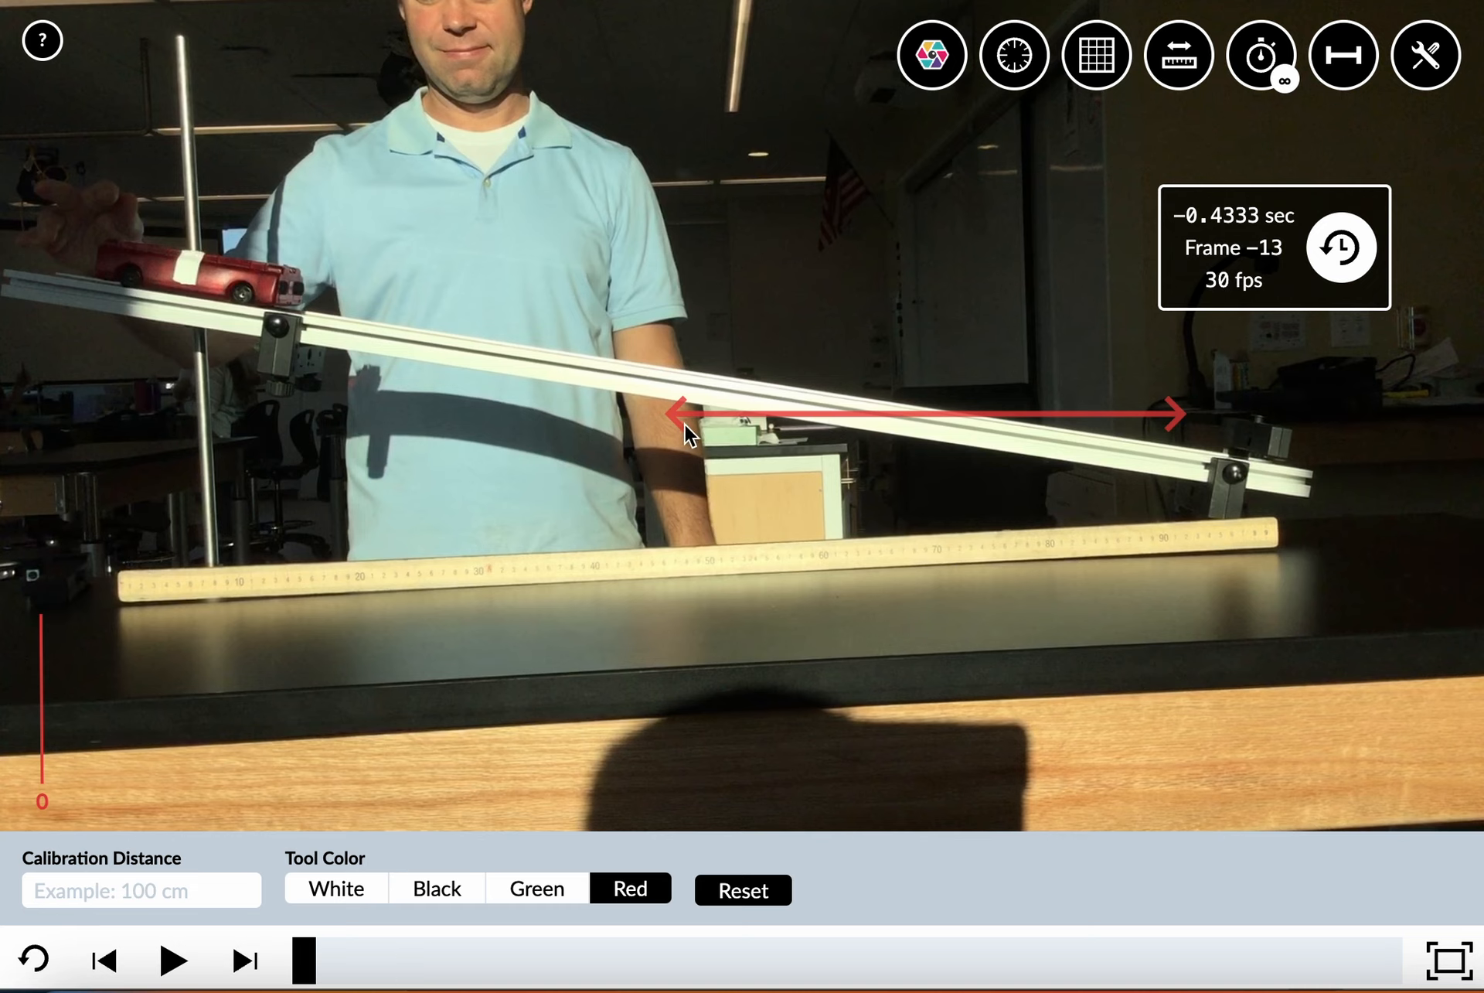
{"action": "left_click_drag", "start_coordinate": [680, 415], "coordinate": [18, 276]}
{"action": "left_click_drag", "start_coordinate": [1183, 410], "coordinate": [1306, 476]}
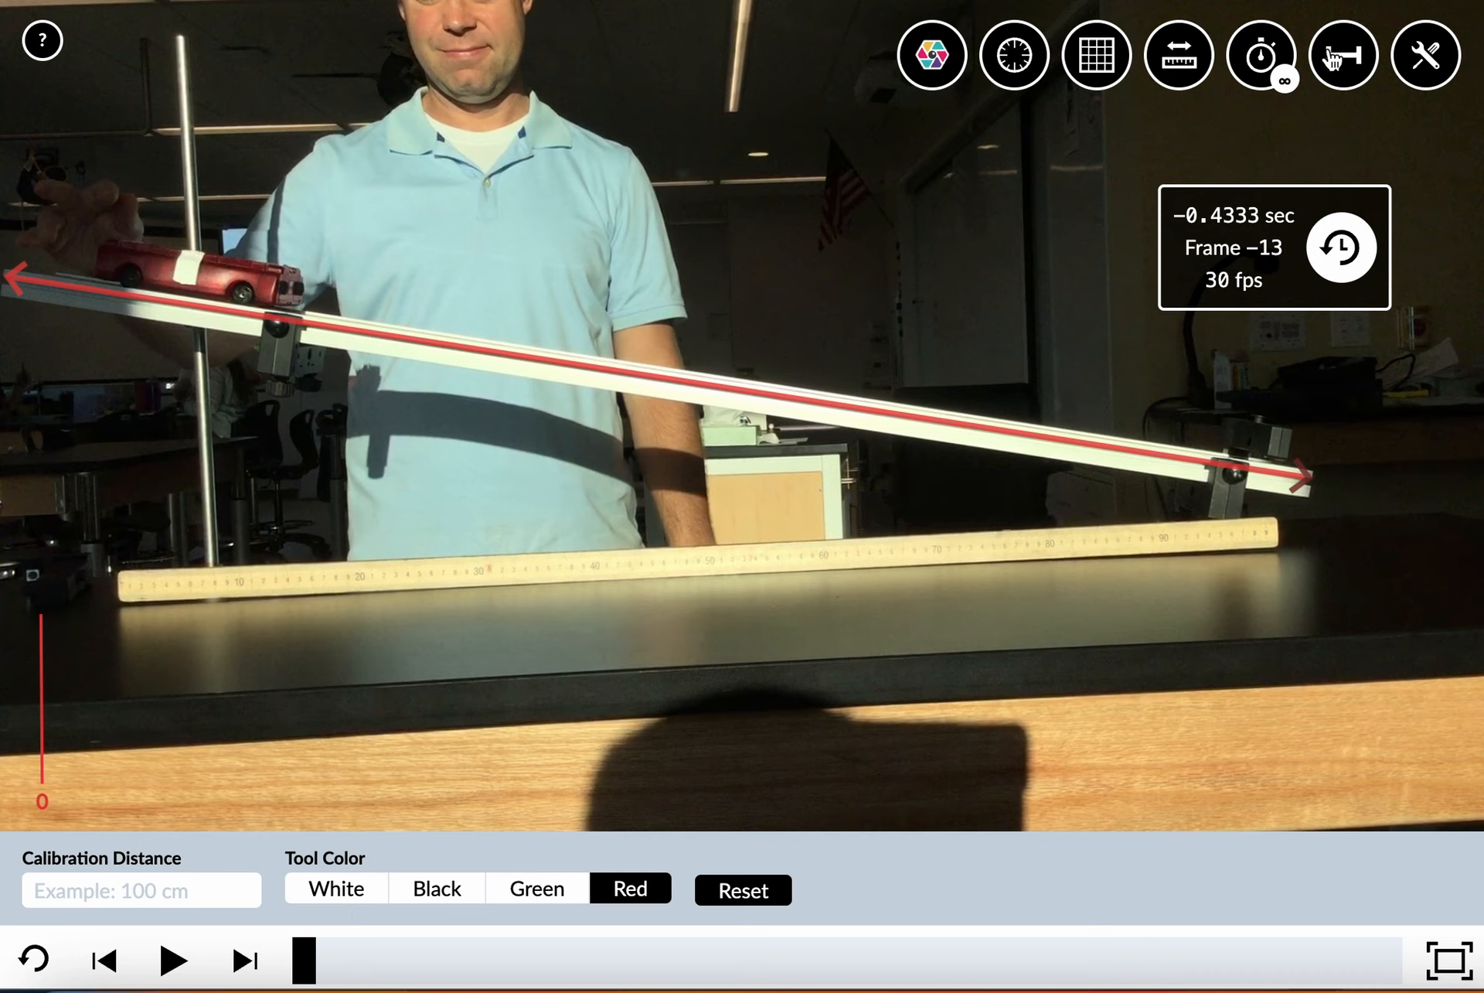
Hide and show the calibration arrow repeatedly, leaving it visible along the ramp
{"action": "left_click", "coordinate": [1345, 55]}
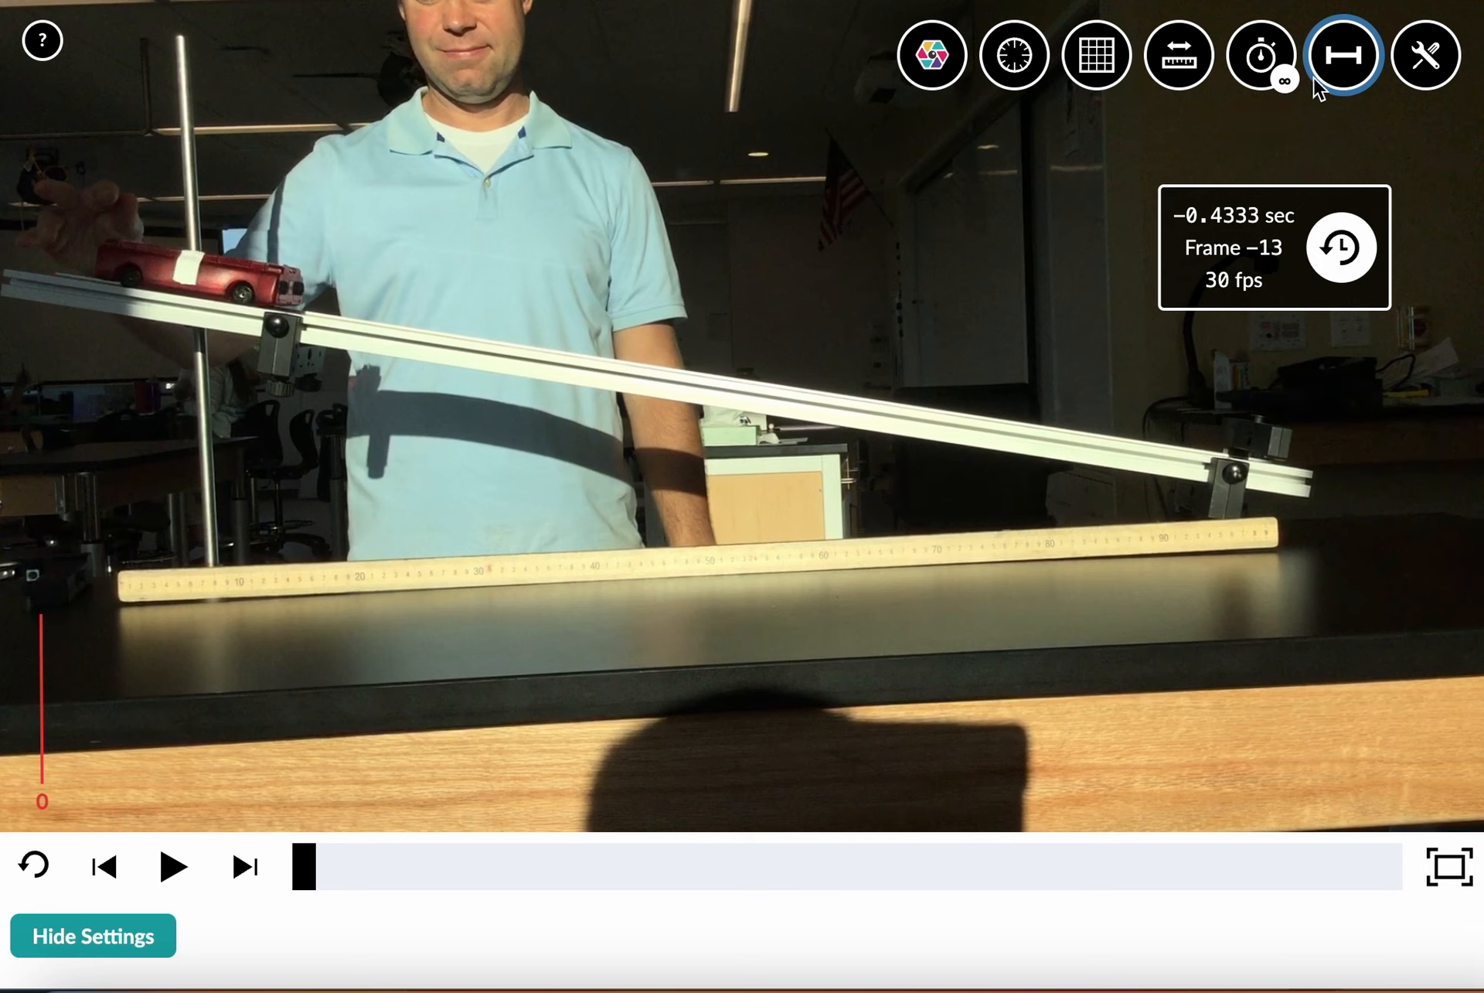
{"action": "left_click", "coordinate": [1346, 69]}
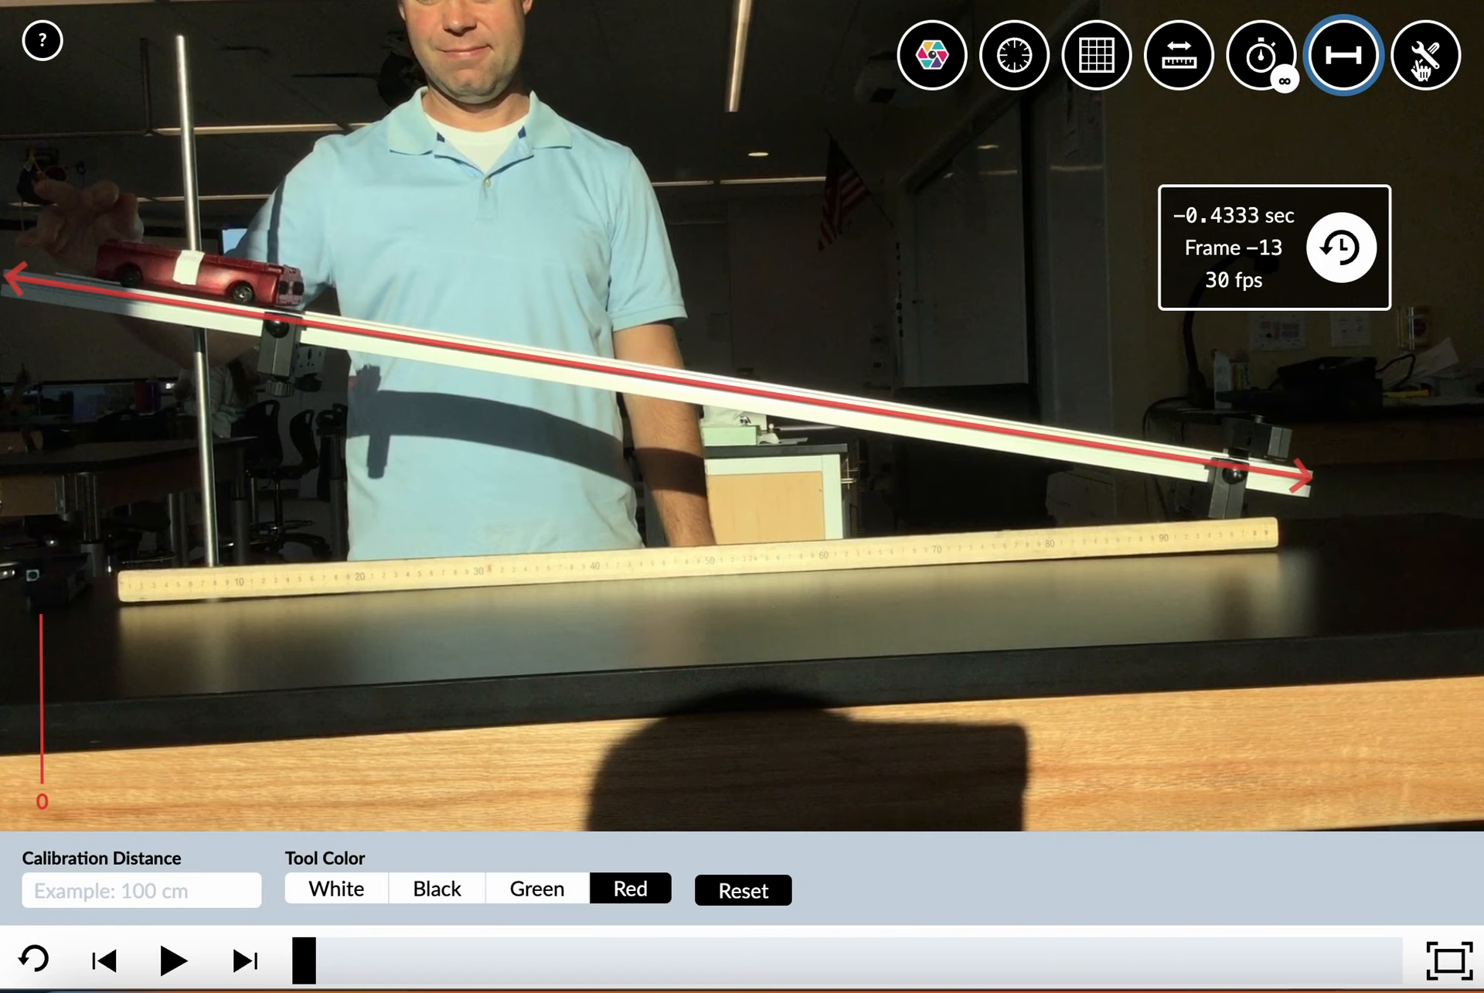
{"action": "mouse_move", "coordinate": [1426, 58]}
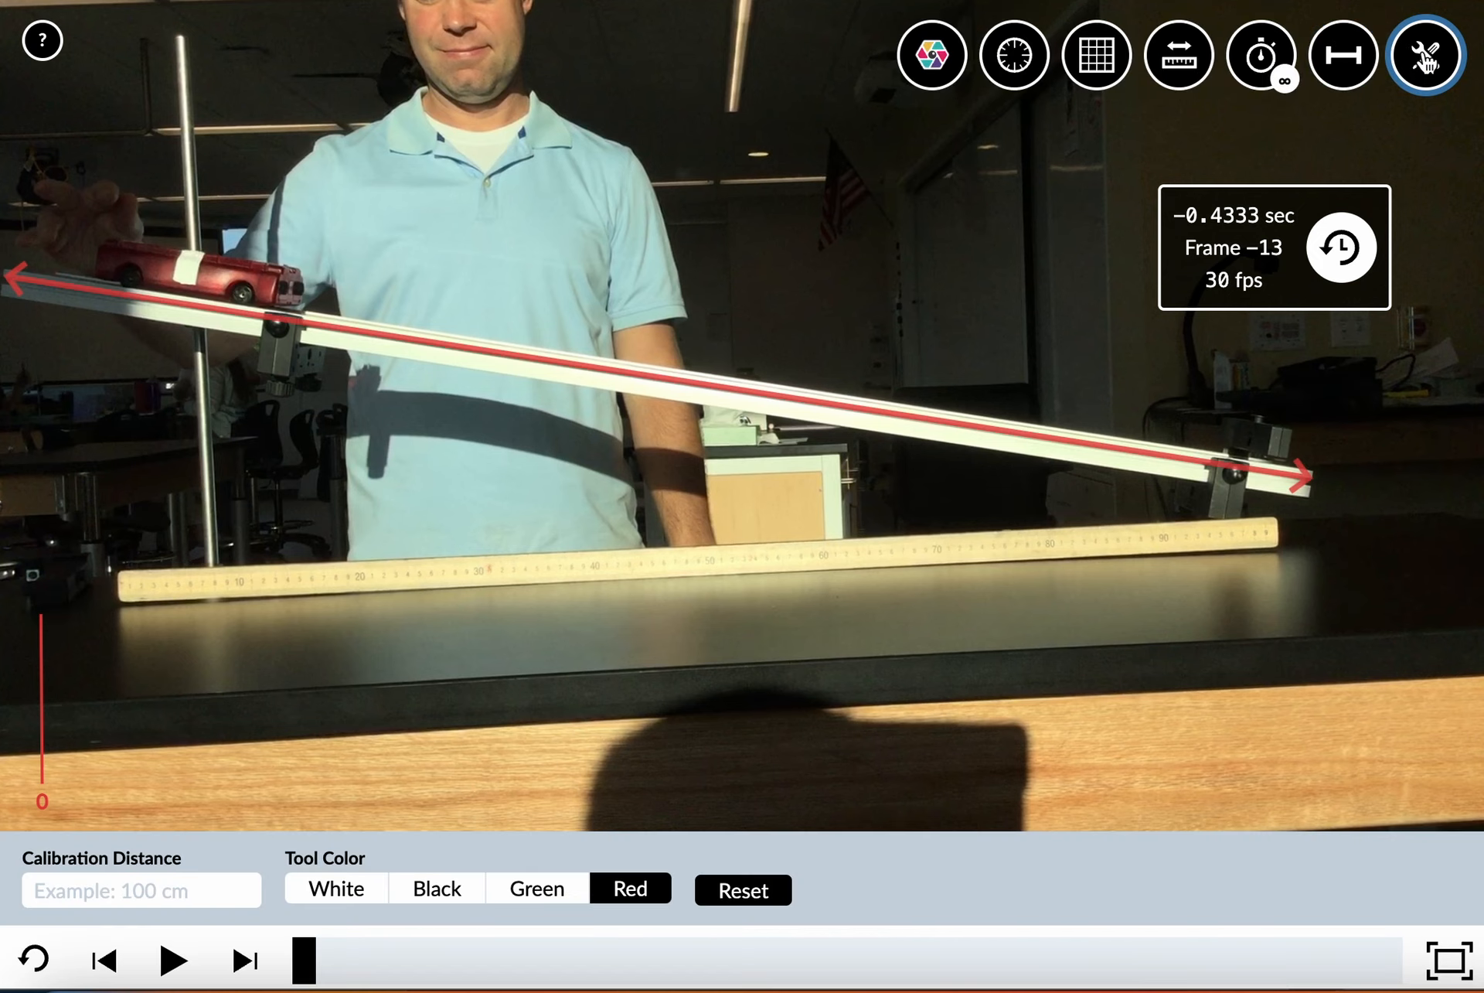
{"action": "left_click", "coordinate": [1349, 66]}
{"action": "left_click", "coordinate": [1352, 67]}
{"action": "left_click", "coordinate": [1351, 66]}
{"action": "left_click", "coordinate": [1352, 67]}
{"action": "left_click", "coordinate": [1351, 67]}
{"action": "left_click", "coordinate": [1351, 66]}
{"action": "left_click", "coordinate": [1352, 66]}
{"action": "left_click", "coordinate": [1352, 66]}
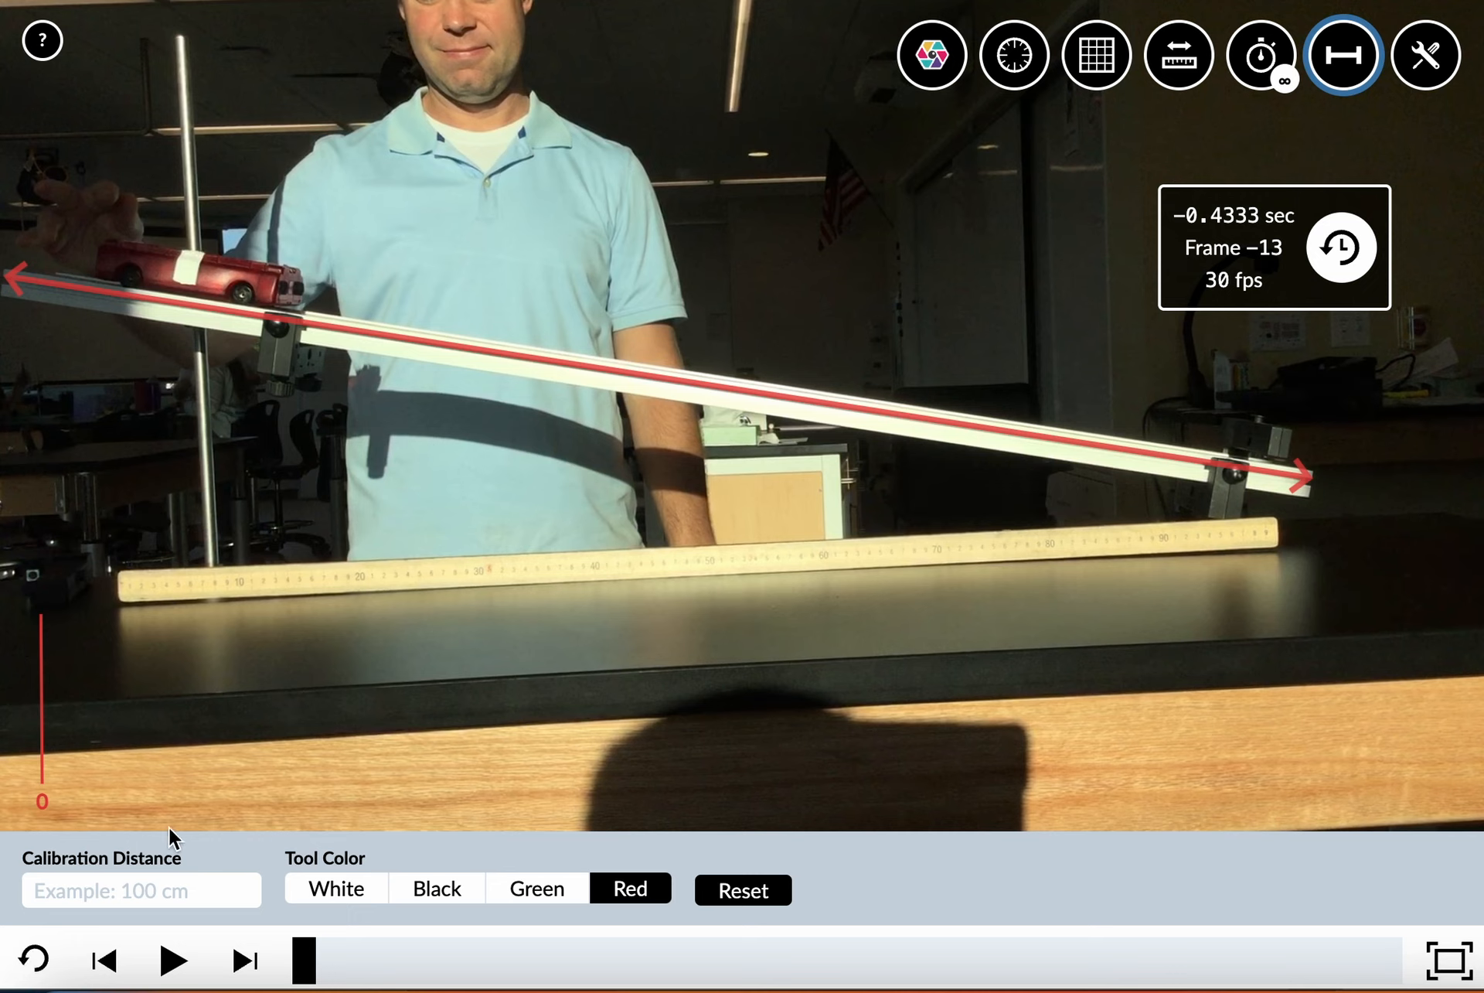
Set the calibration distance to 1.20 m
{"action": "left_click_drag", "start_coordinate": [186, 852], "coordinate": [106, 856]}
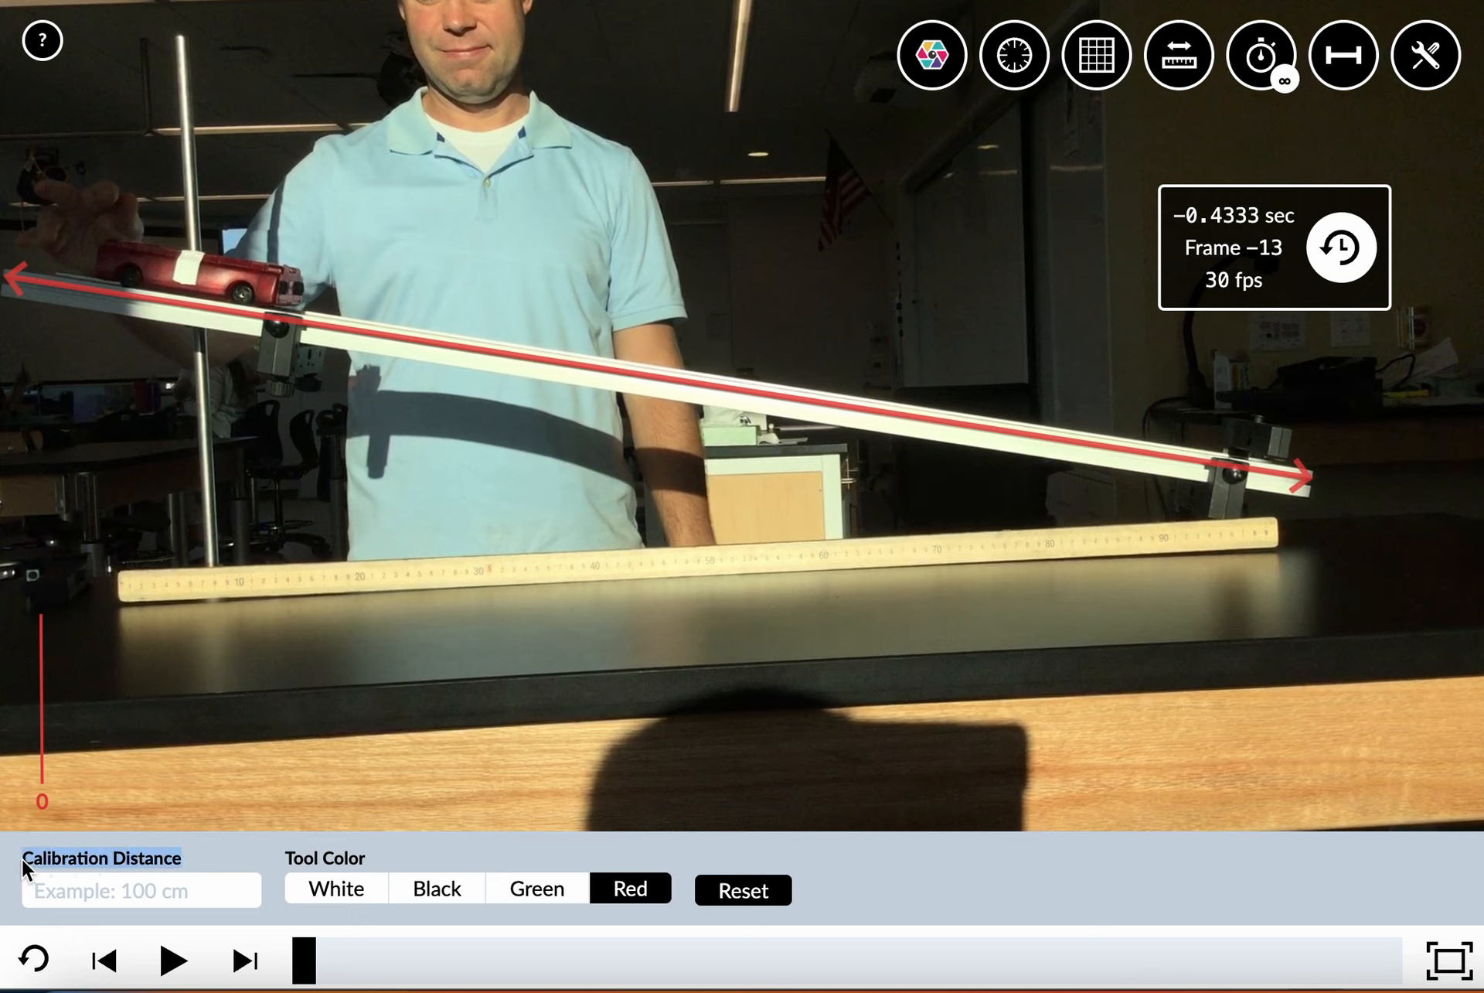
{"action": "left_click", "coordinate": [62, 893]}
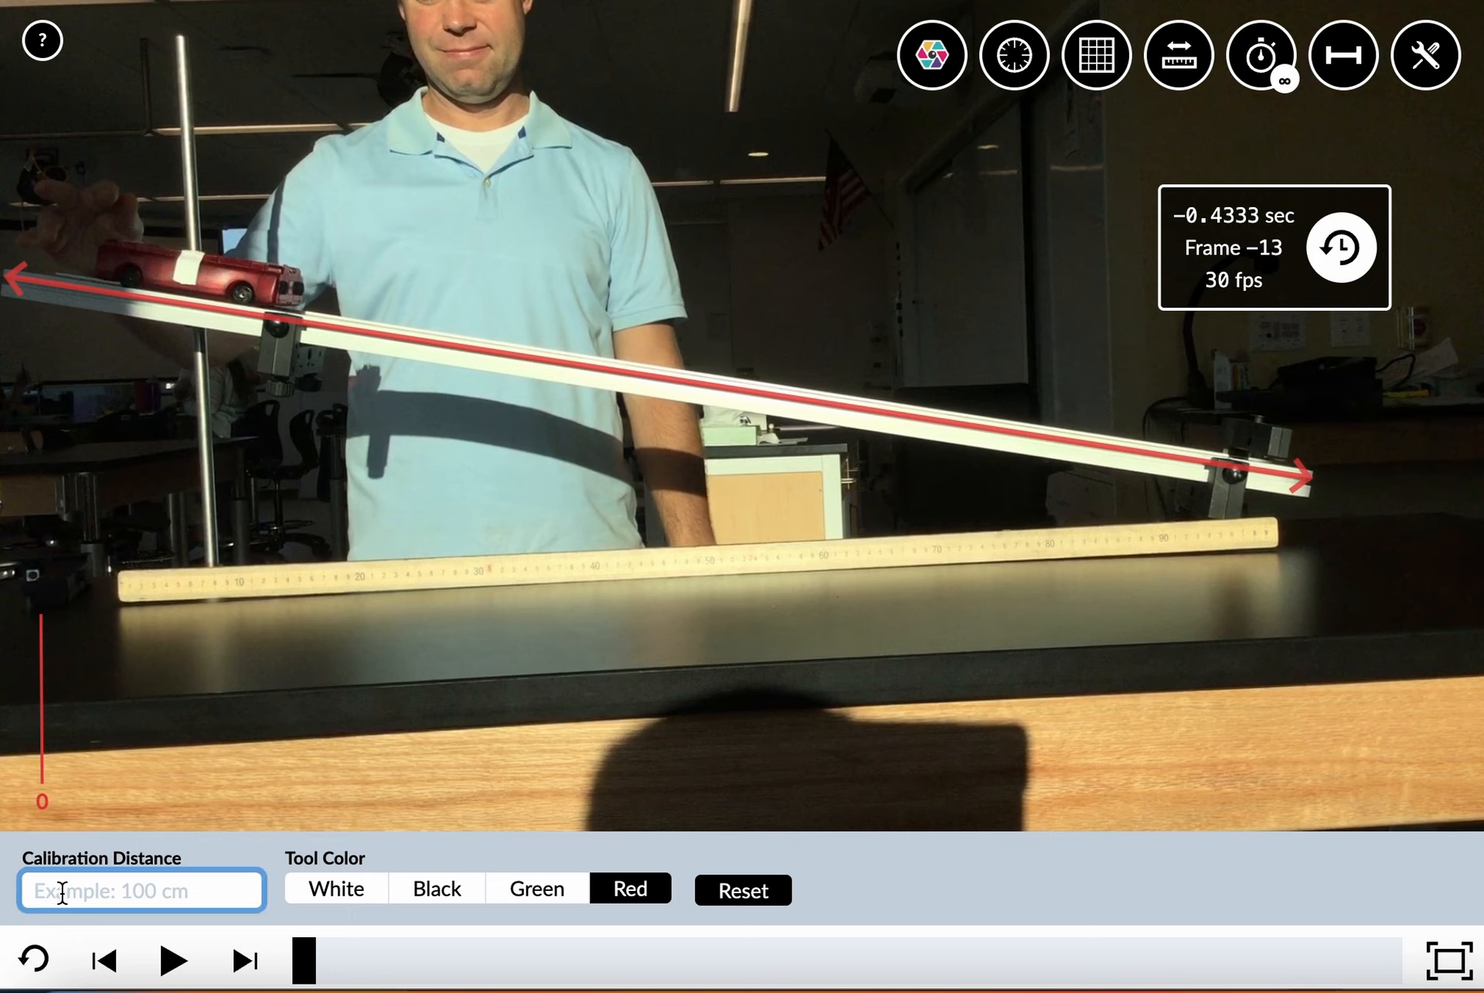
{"action": "type", "text": "1.20 m"}
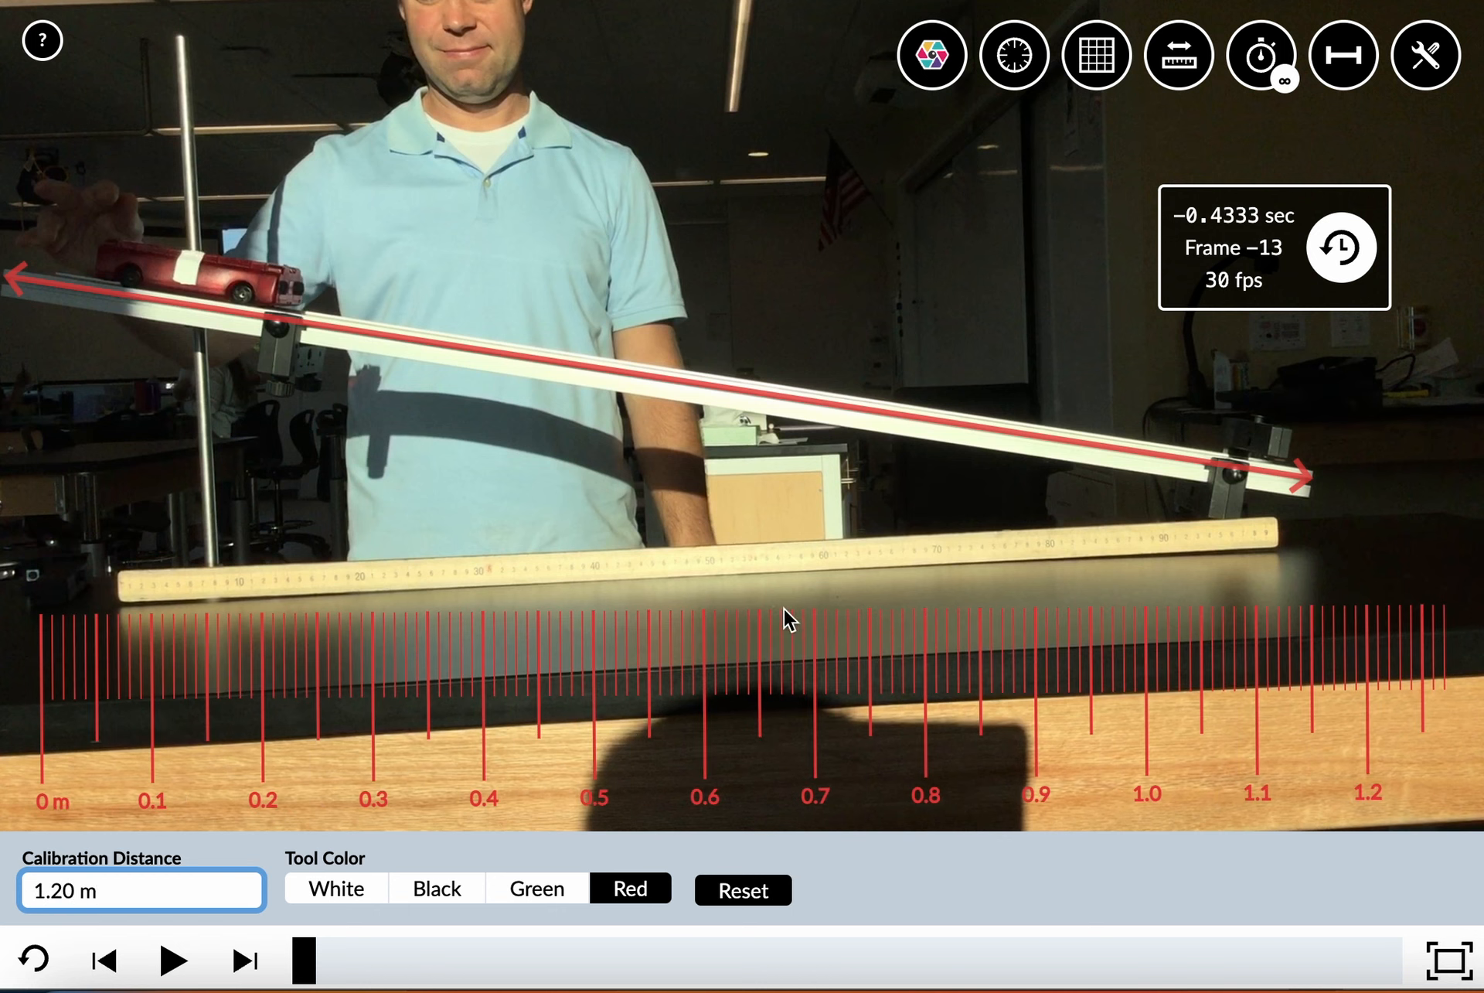
Move the ruler below the wooden meter stick, with its zero mark slightly before the stick's left end
{"action": "left_click_drag", "start_coordinate": [672, 703], "coordinate": [753, 697]}
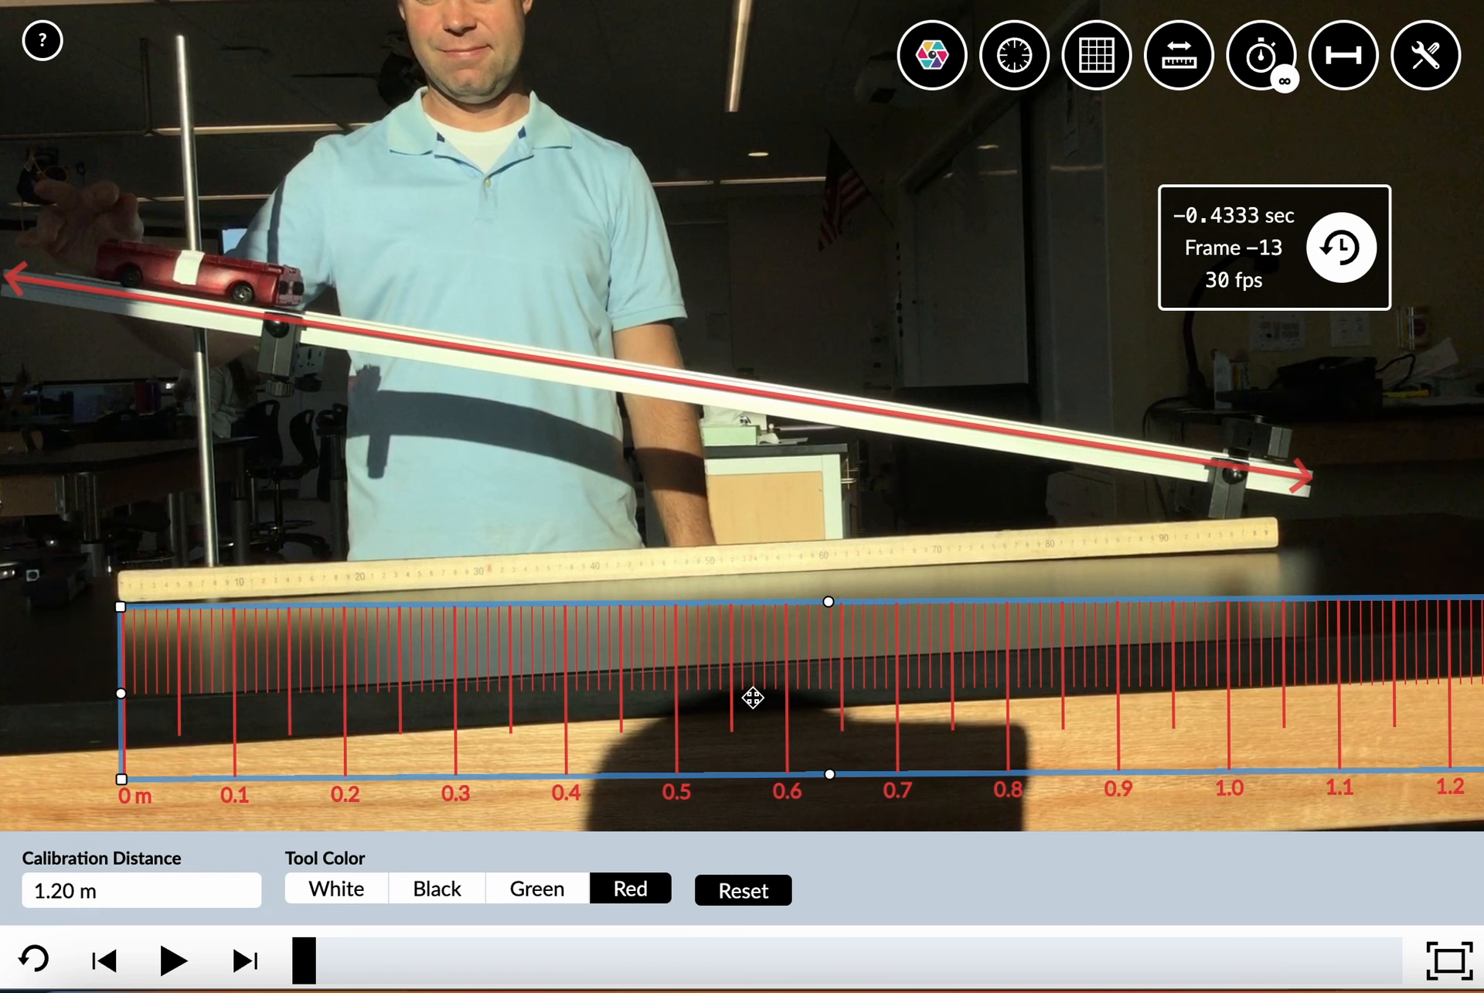
{"action": "left_click_drag", "start_coordinate": [753, 697], "coordinate": [726, 710]}
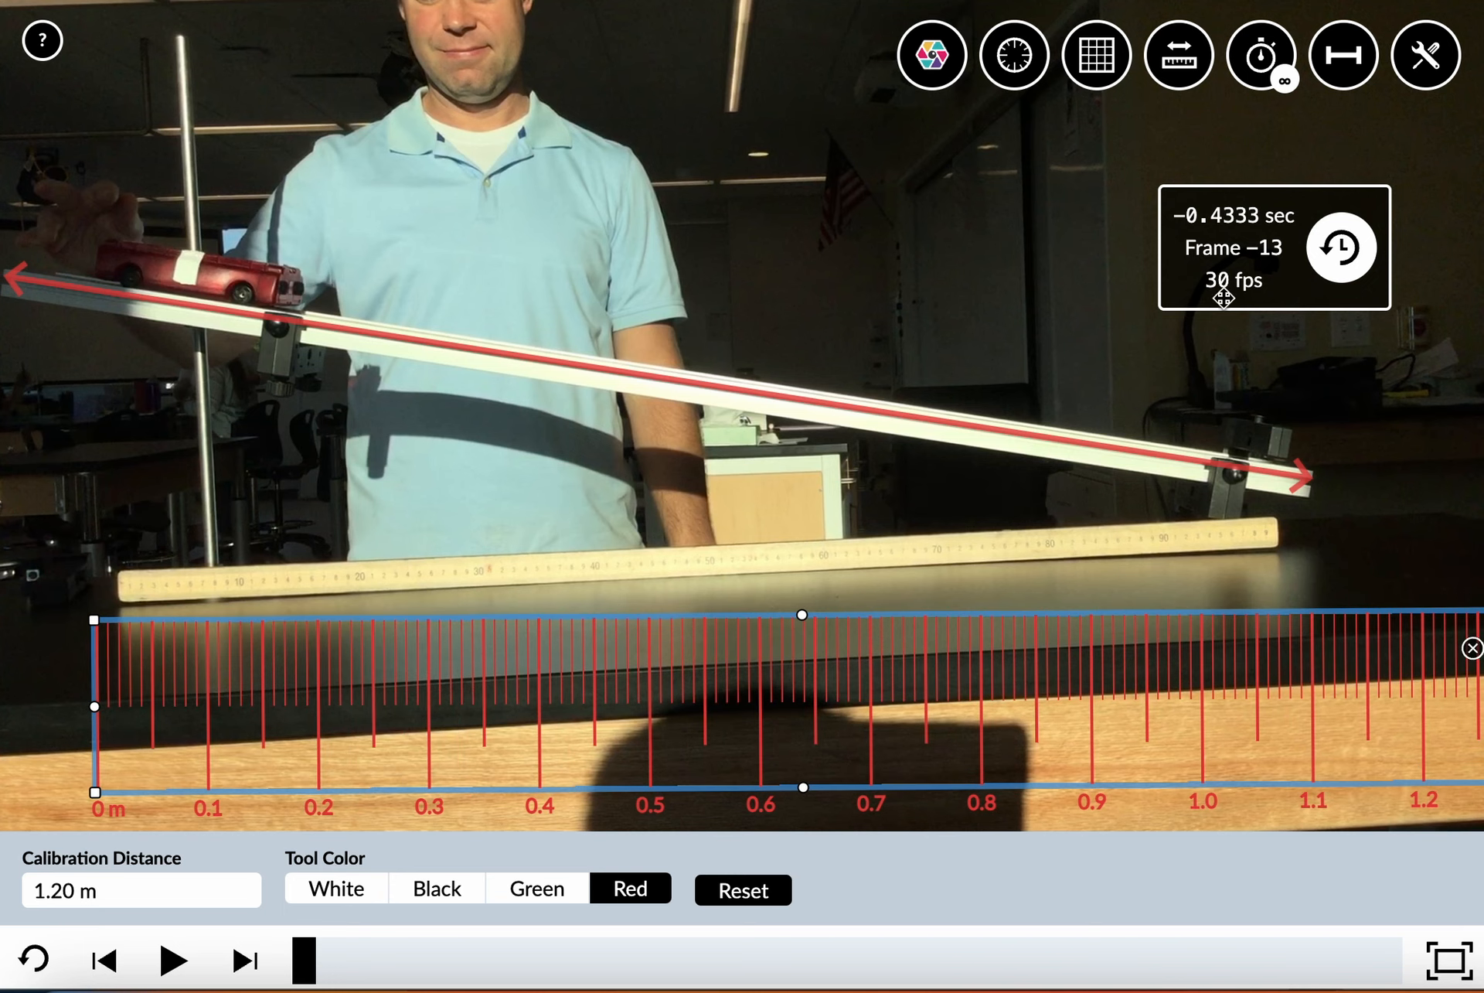
{"action": "left_click", "coordinate": [17, 283]}
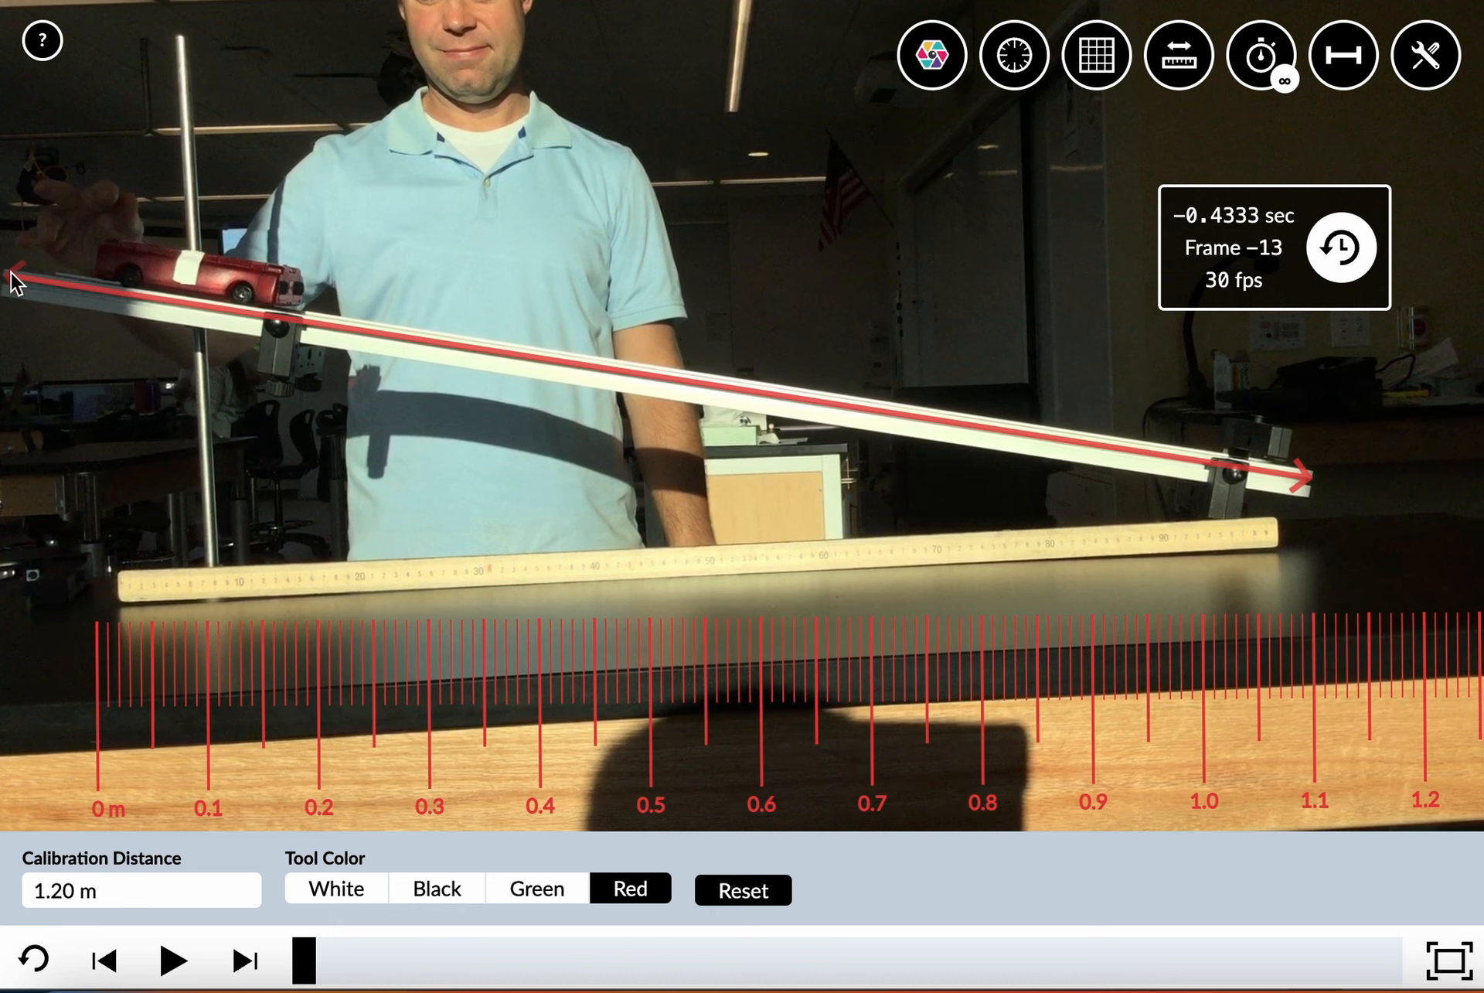
Shorten the calibration arrow from the ramp's upper end and set the calibration distance to 1 m
{"action": "left_click_drag", "start_coordinate": [24, 275], "coordinate": [340, 345]}
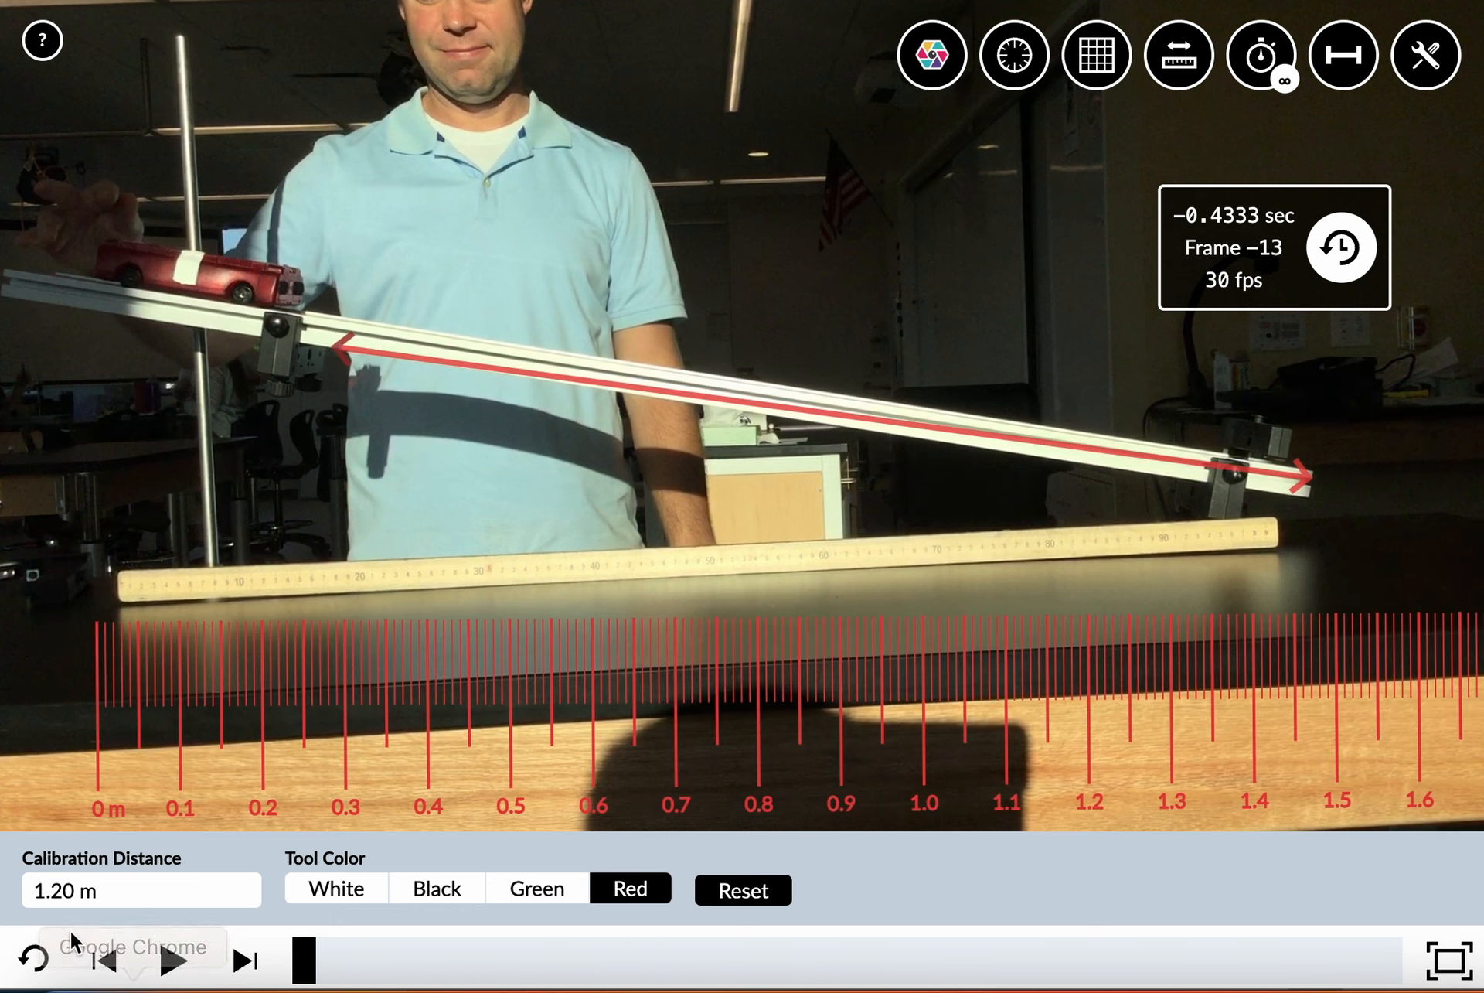
{"action": "left_click", "coordinate": [65, 887]}
{"action": "key", "text": "BackSpace"}
{"action": "key", "text": "BackSpace"}
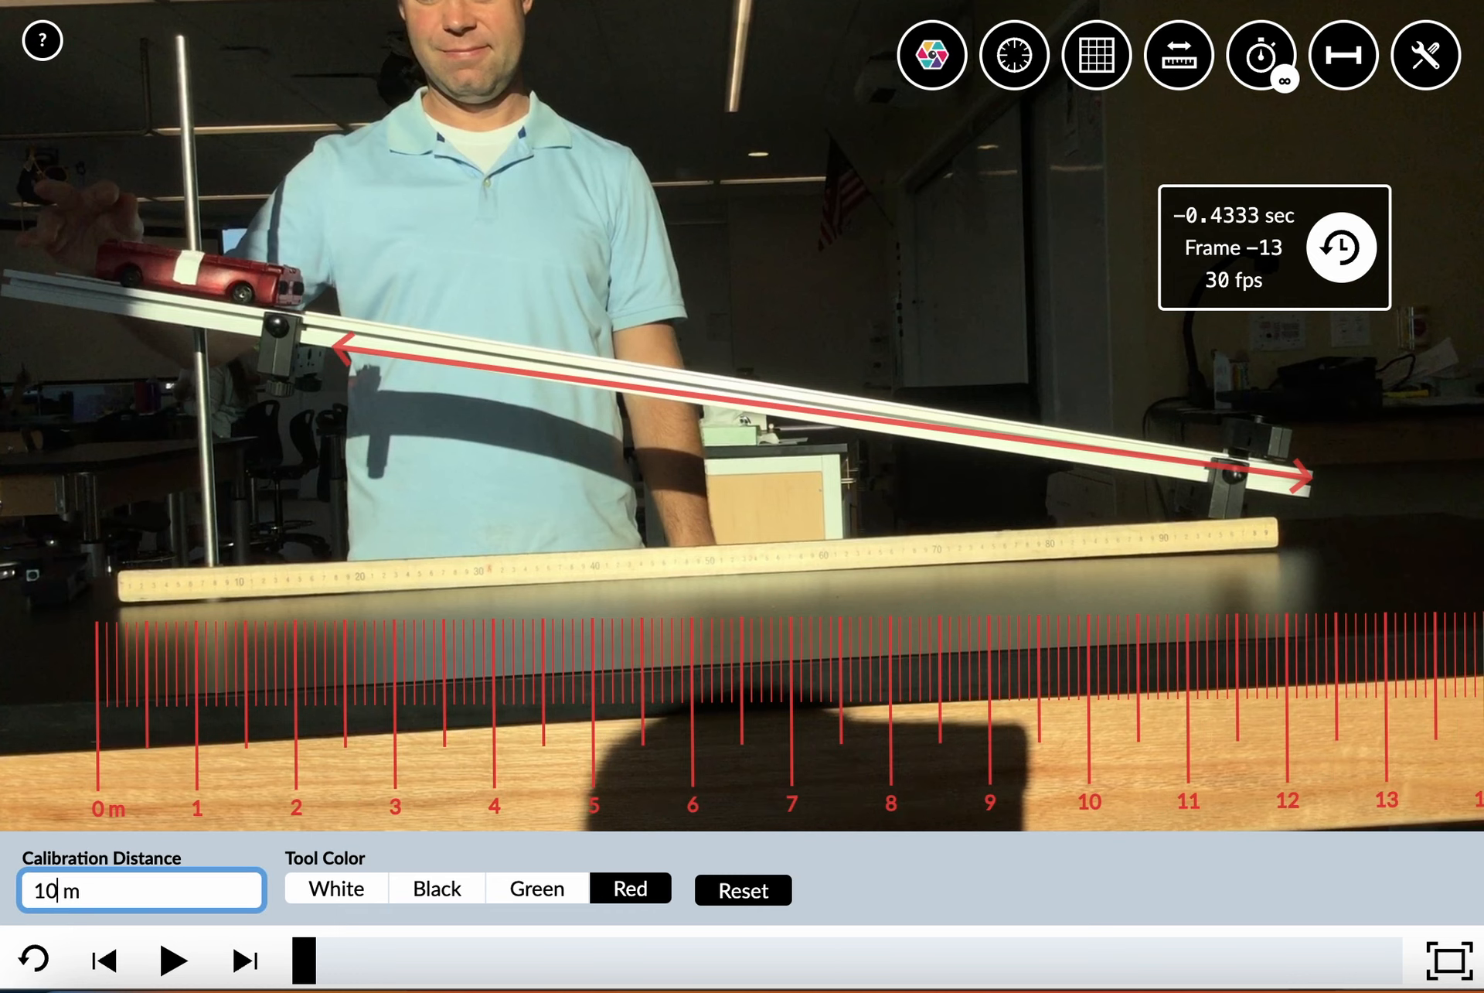
{"action": "key", "text": "BackSpace"}
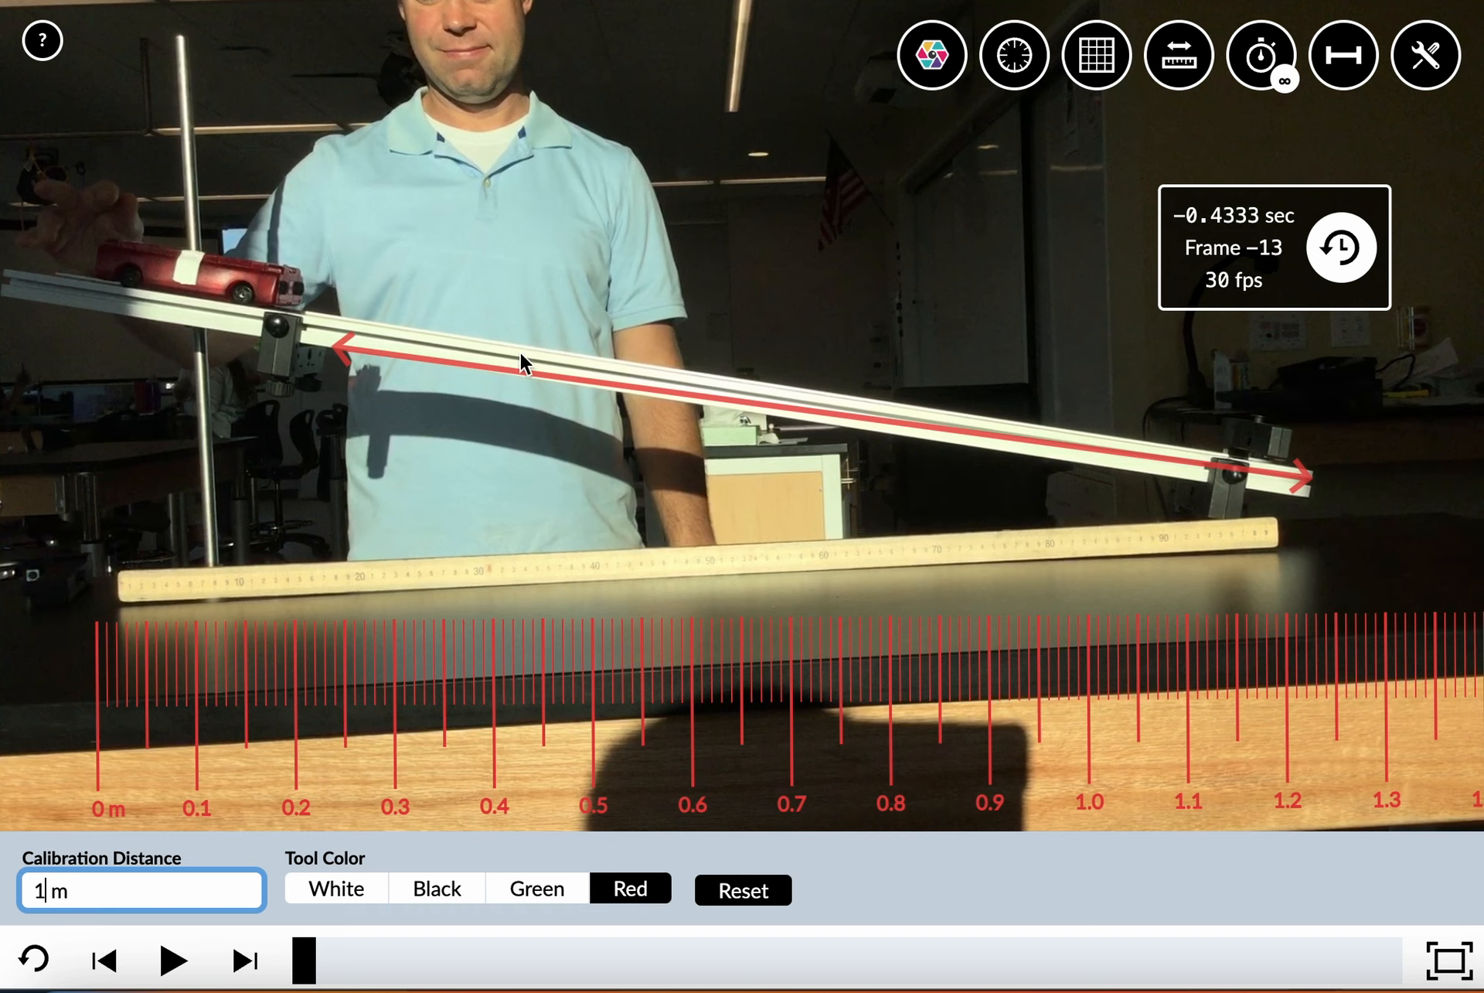
Align the calibration arrow with both ends of the wooden meter stick, and toggle it off and back on
{"action": "left_click_drag", "start_coordinate": [327, 341], "coordinate": [126, 583]}
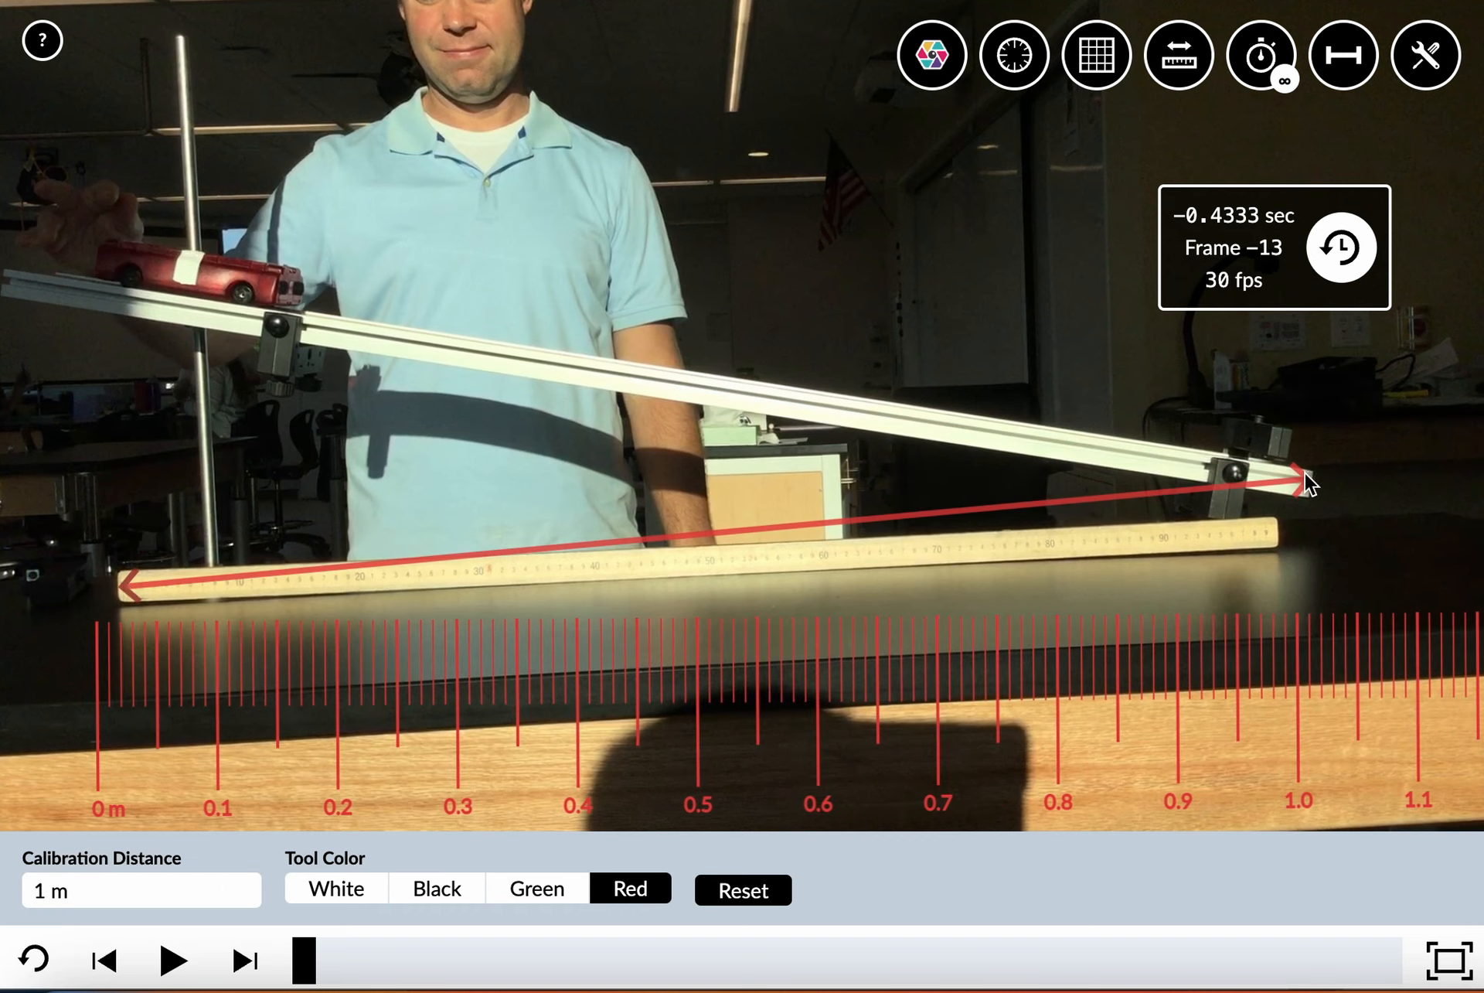
{"action": "left_click_drag", "start_coordinate": [1305, 473], "coordinate": [1269, 528]}
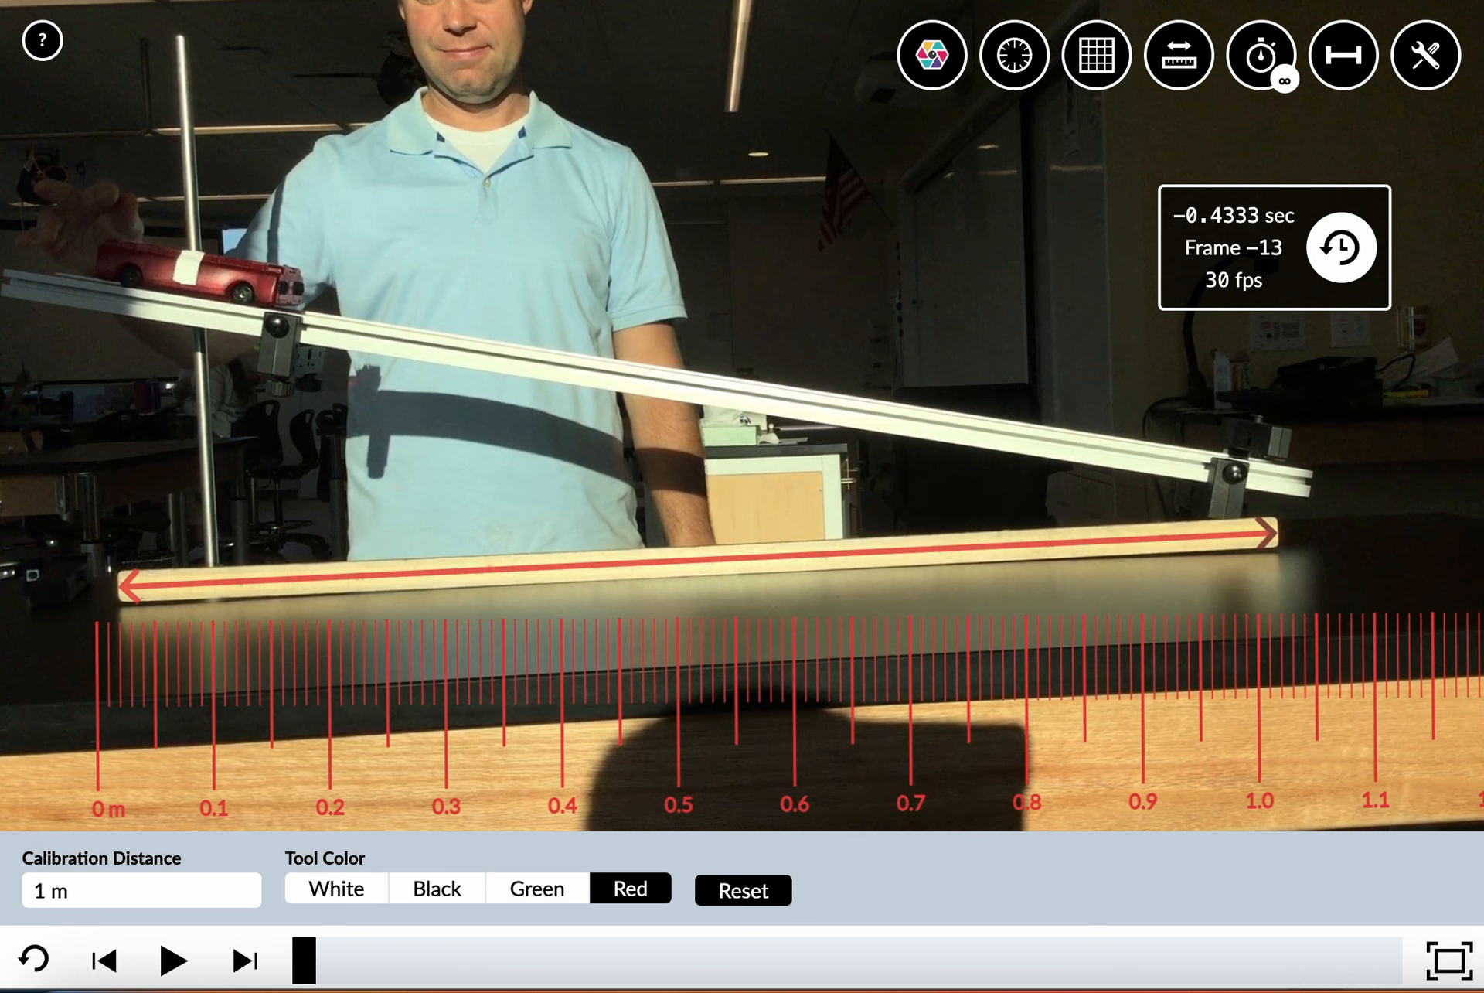
{"action": "left_click", "coordinate": [1345, 60]}
{"action": "left_click", "coordinate": [1345, 61]}
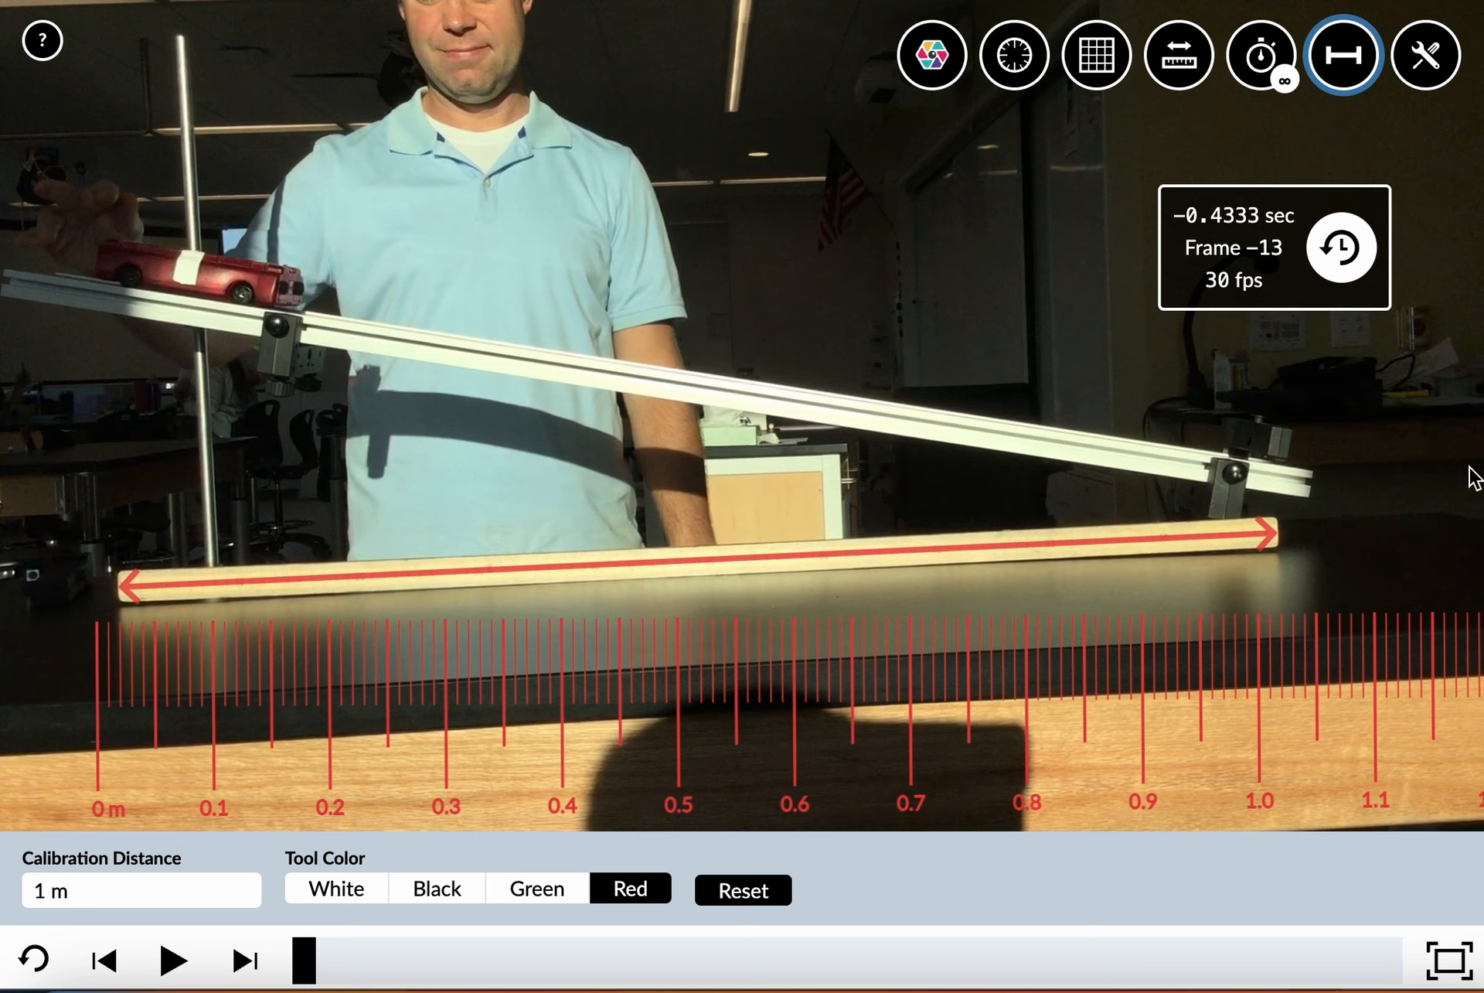
Shorten the calibration arrow to the 50 cm mark of the wooden meter stick and set the calibration distance to 0.5 m
{"action": "left_click_drag", "start_coordinate": [1263, 546], "coordinate": [695, 576]}
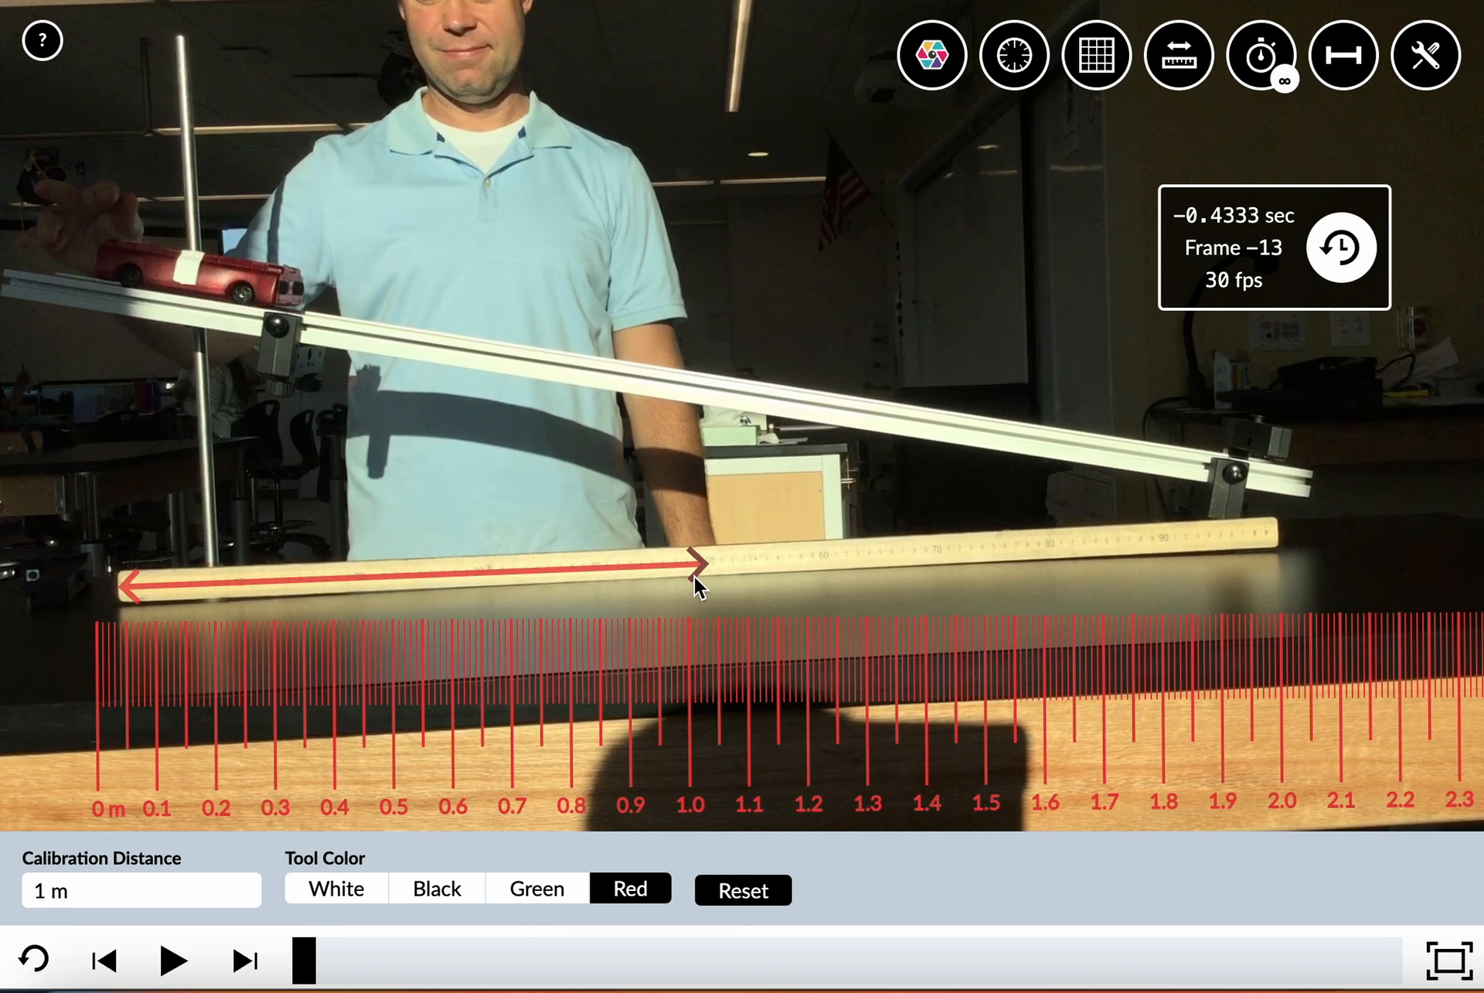
{"action": "left_click", "coordinate": [71, 877]}
{"action": "type", "text": "0.5"}
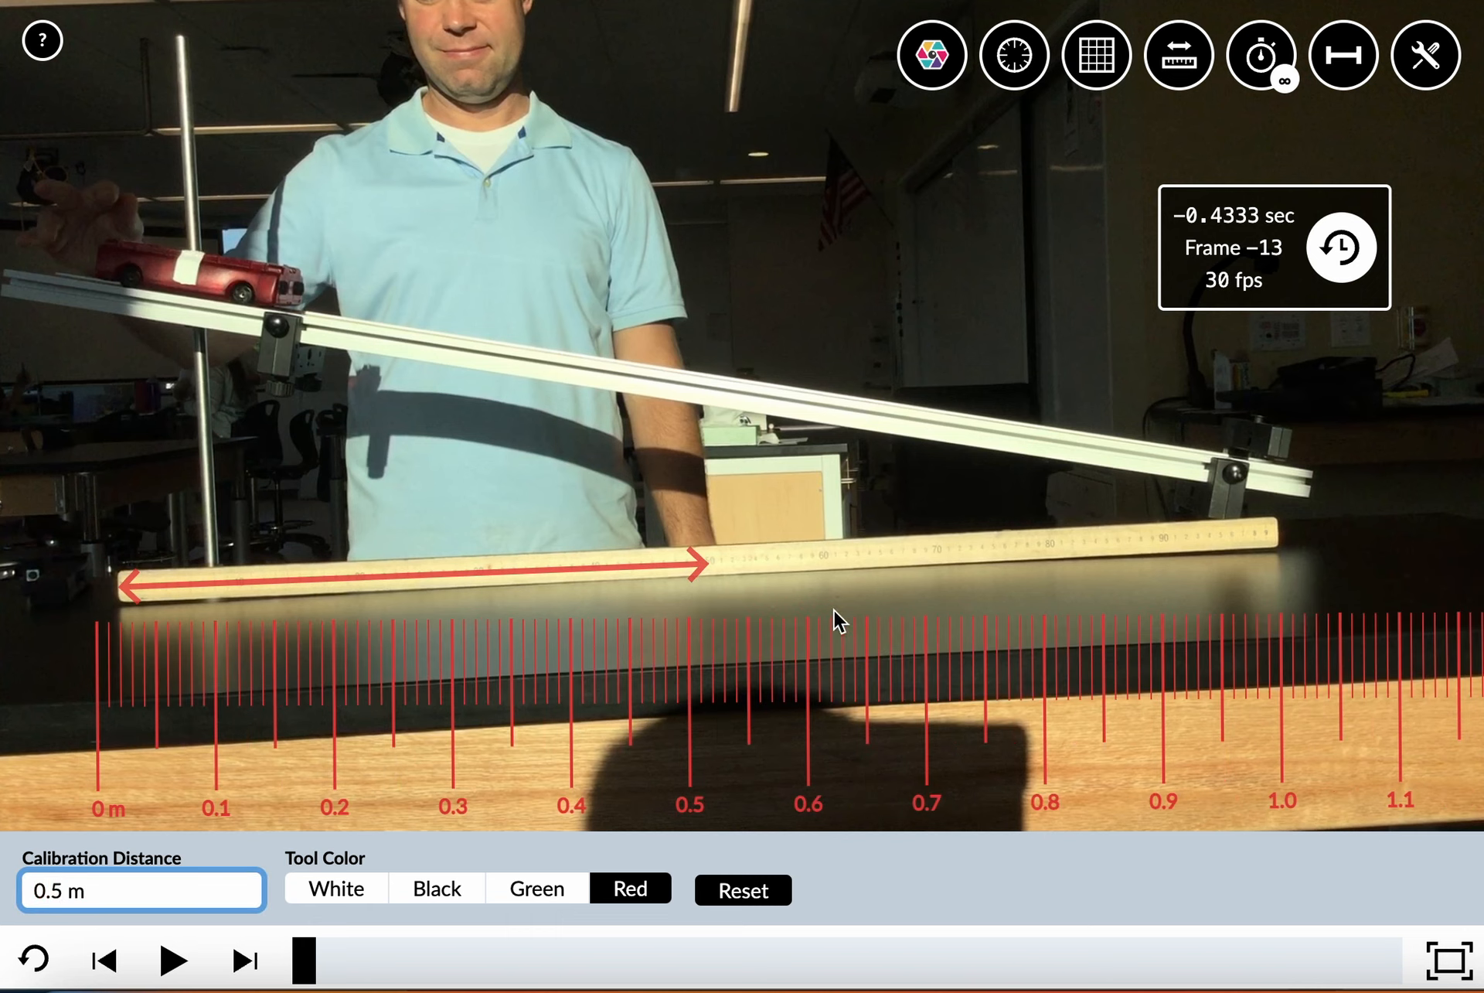
Place the ruler just below the wooden meter stick, with zero at the stick's left end, and tilt it to match the stick
{"action": "left_click_drag", "start_coordinate": [1004, 690], "coordinate": [1034, 672]}
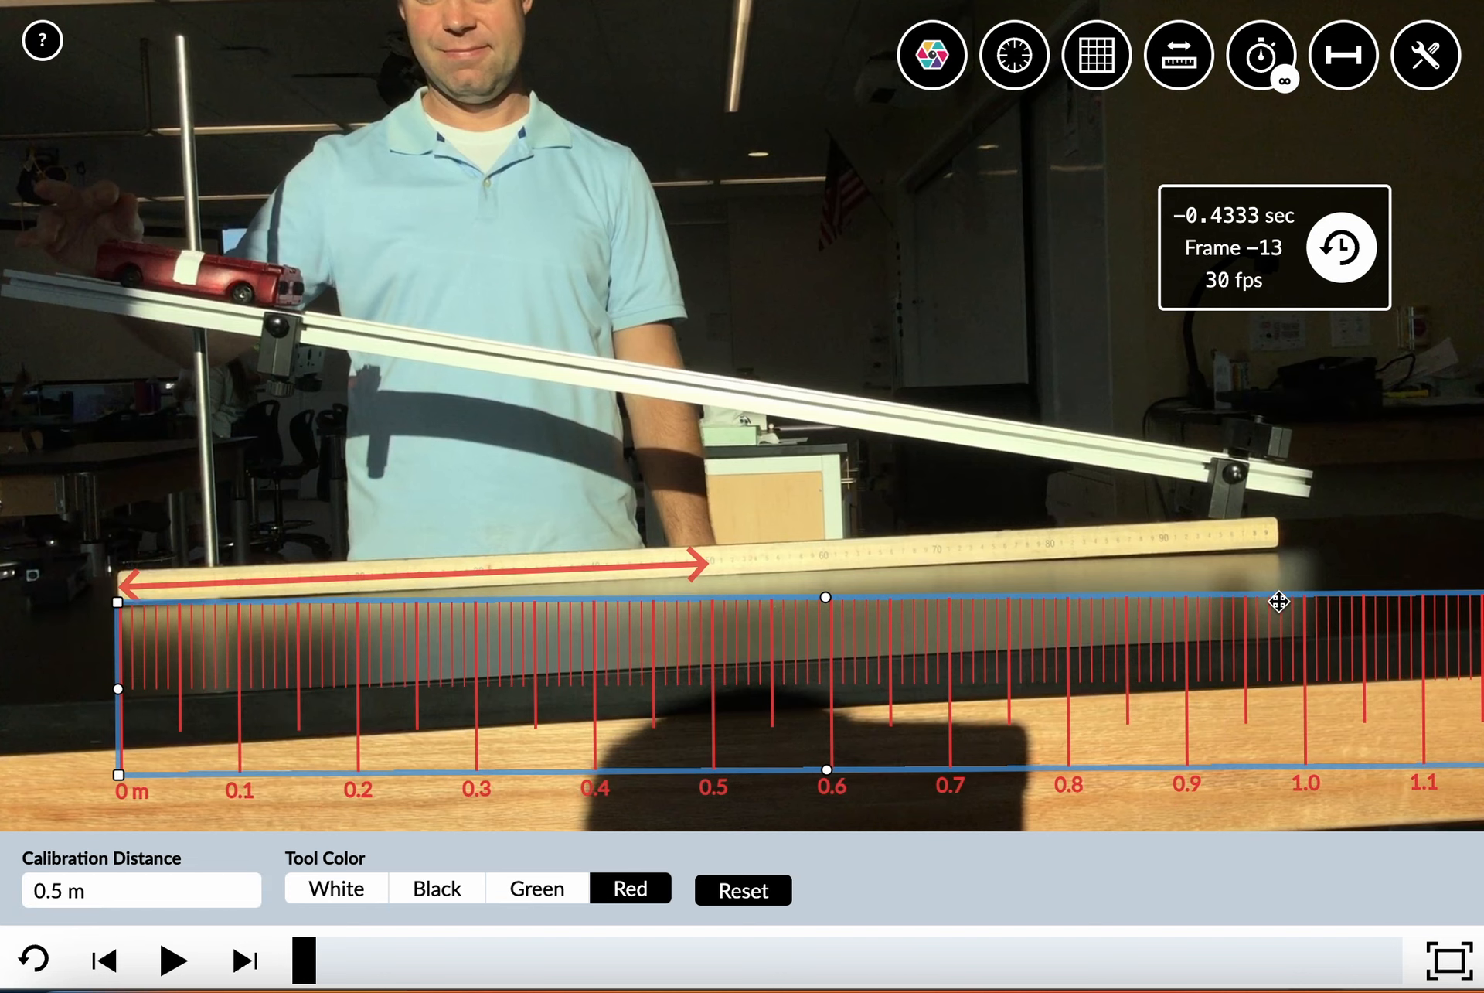
{"action": "left_click_drag", "start_coordinate": [119, 693], "coordinate": [117, 722]}
{"action": "left_click_drag", "start_coordinate": [299, 722], "coordinate": [298, 701]}
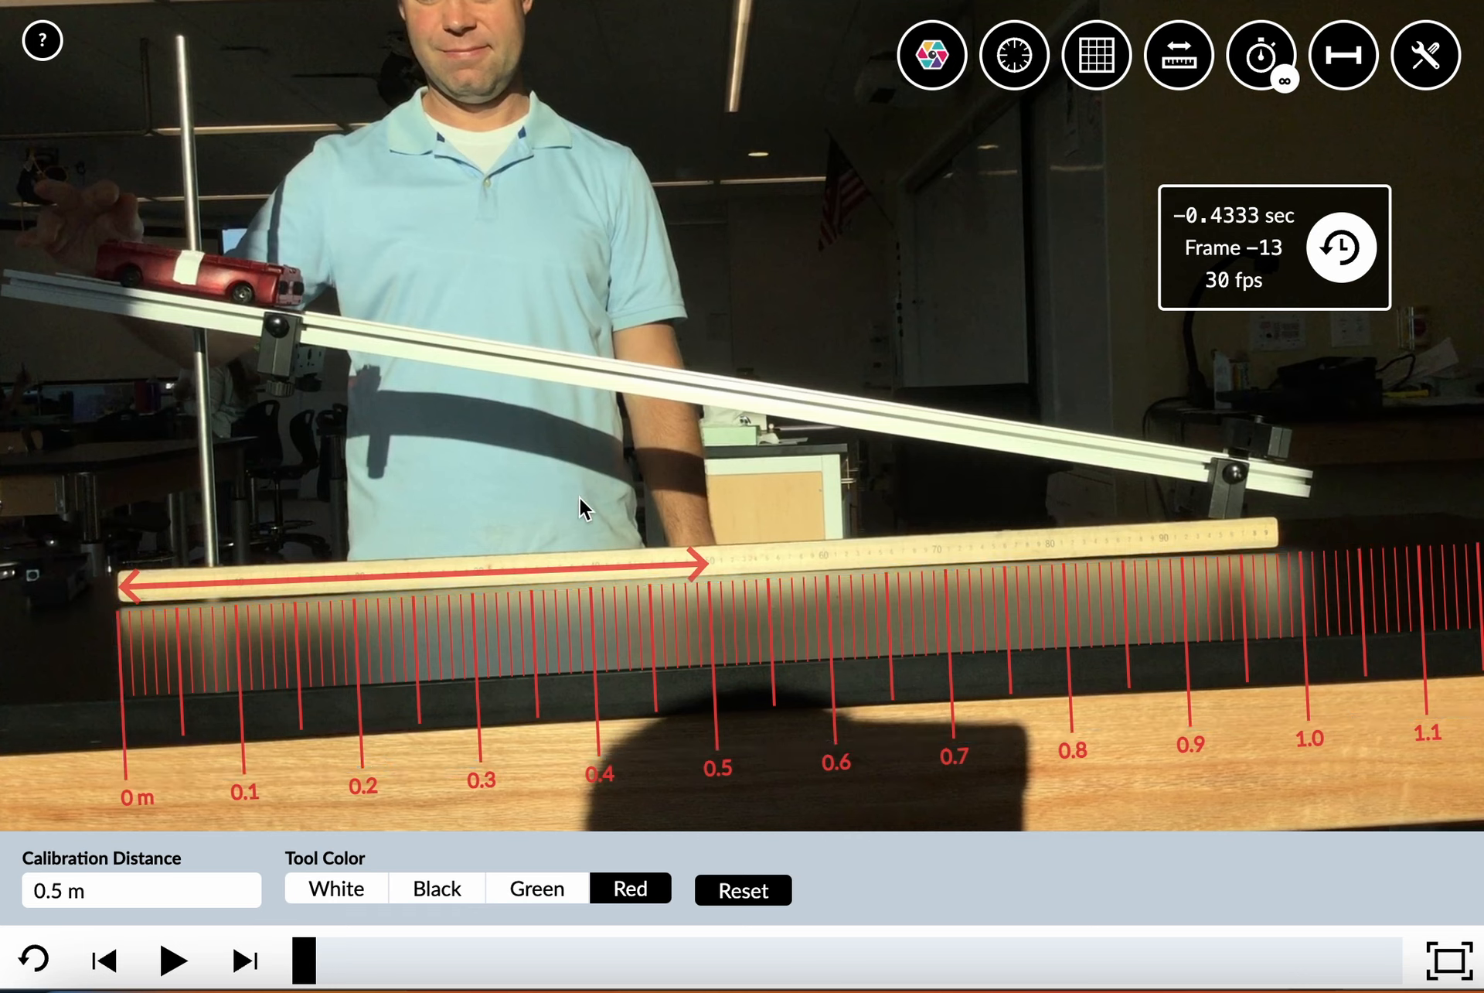
Extend the calibration arrow to the meter stick's right end and set the calibration distance to 1 m
{"action": "left_click_drag", "start_coordinate": [697, 564], "coordinate": [1264, 532]}
{"action": "double_click", "coordinate": [49, 890]}
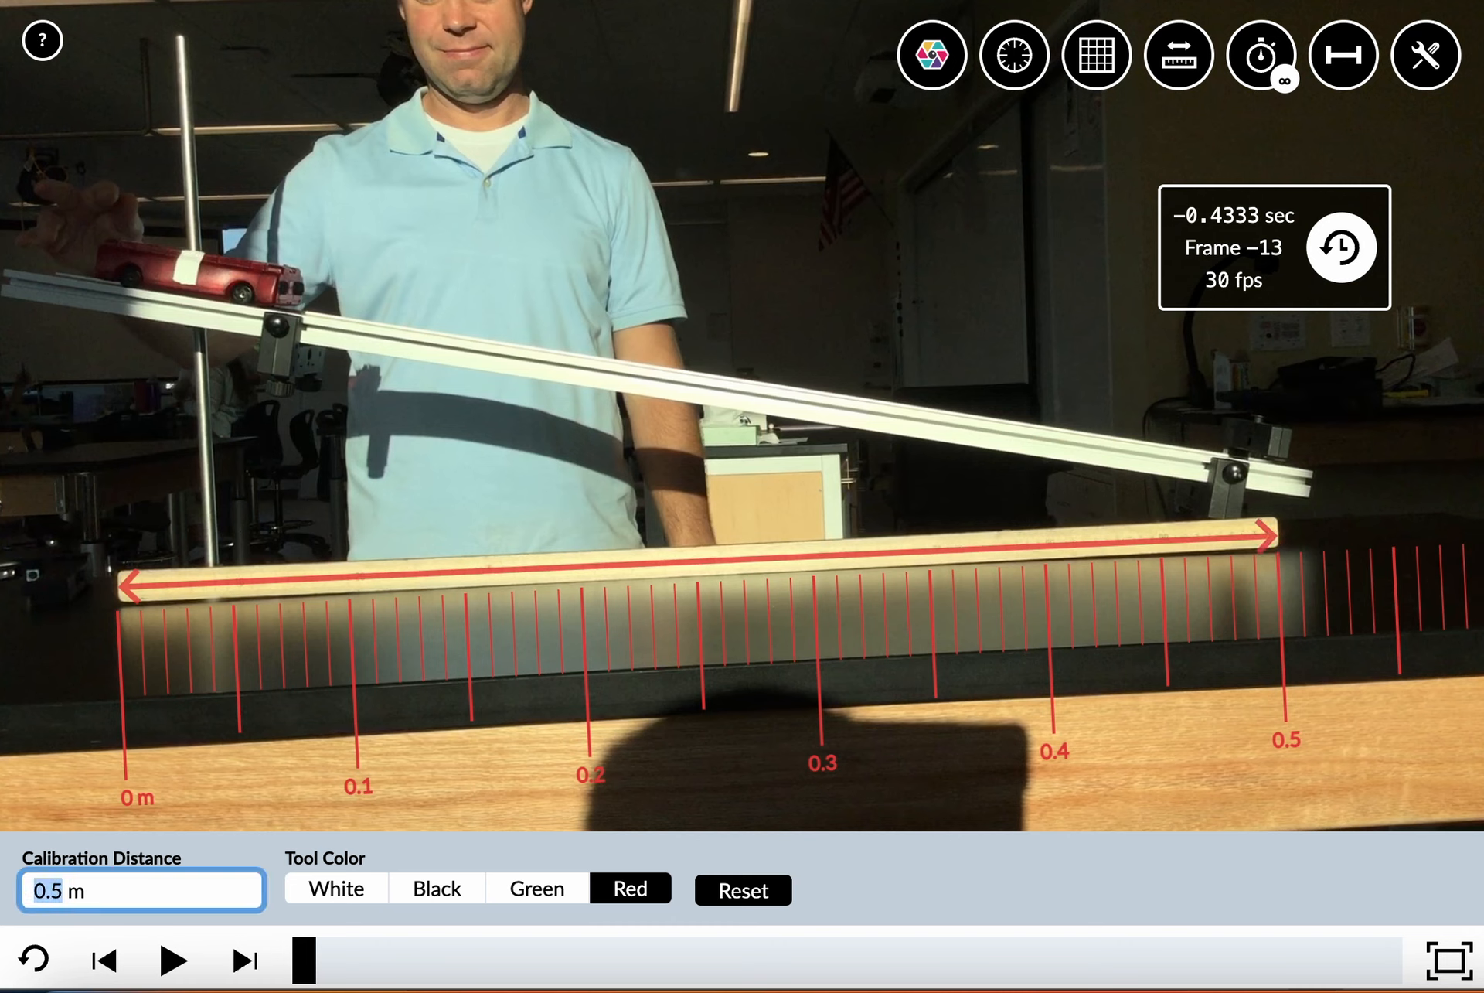
{"action": "type", "text": "1"}
{"action": "left_click", "coordinate": [21, 774]}
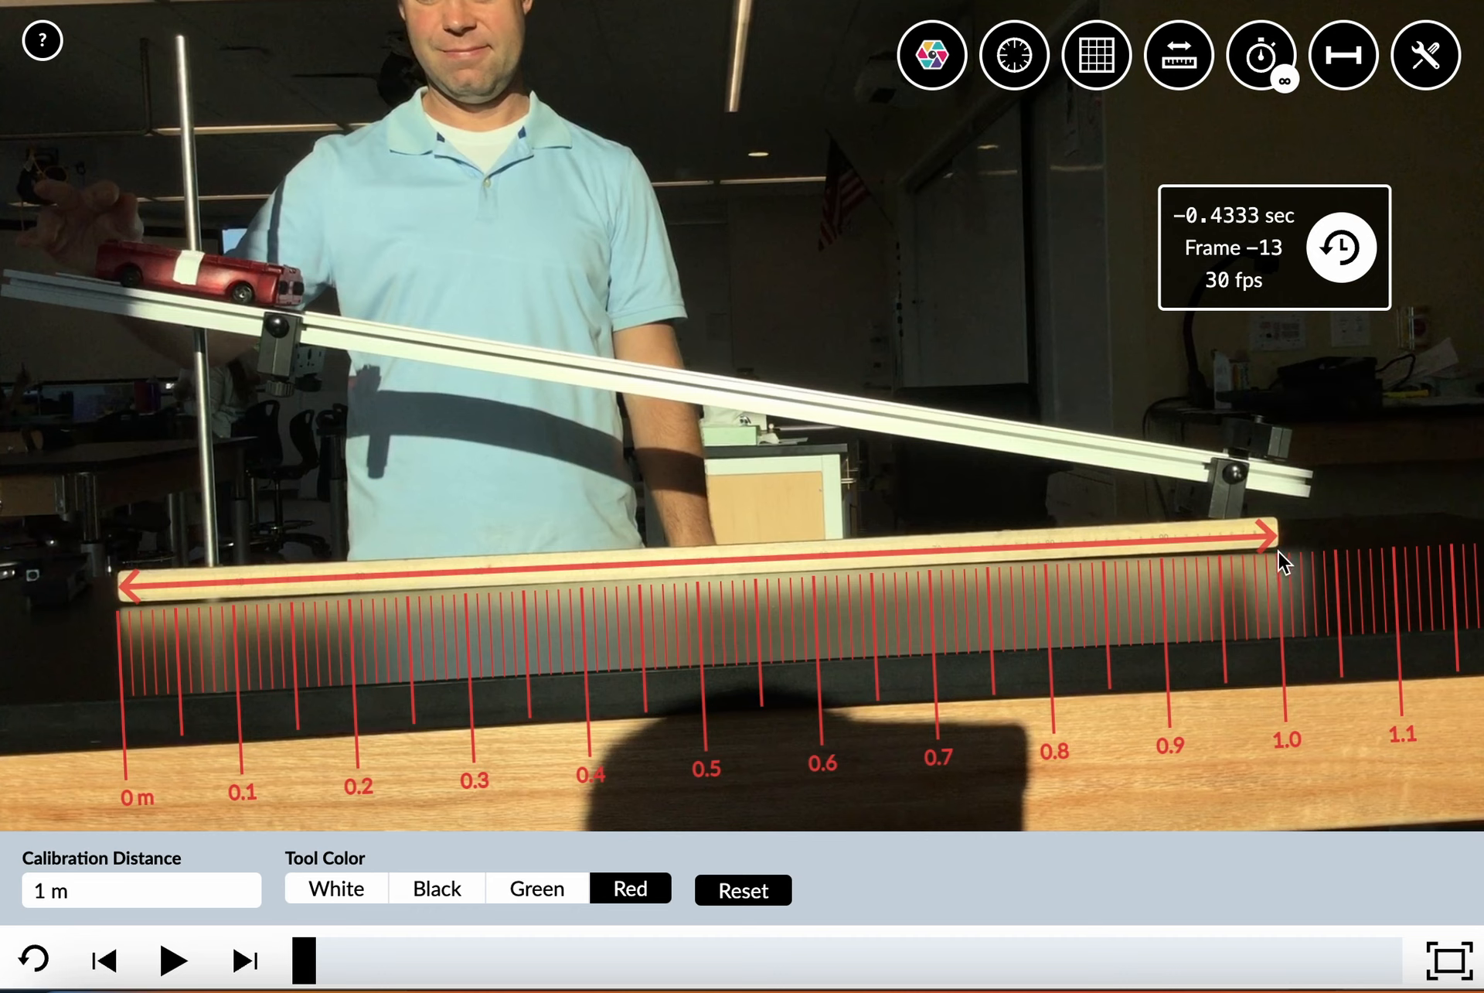
Move the ruler down and back up below the meter stick, lining its zero up with the stick's left end
{"action": "left_click_drag", "start_coordinate": [861, 622], "coordinate": [842, 696]}
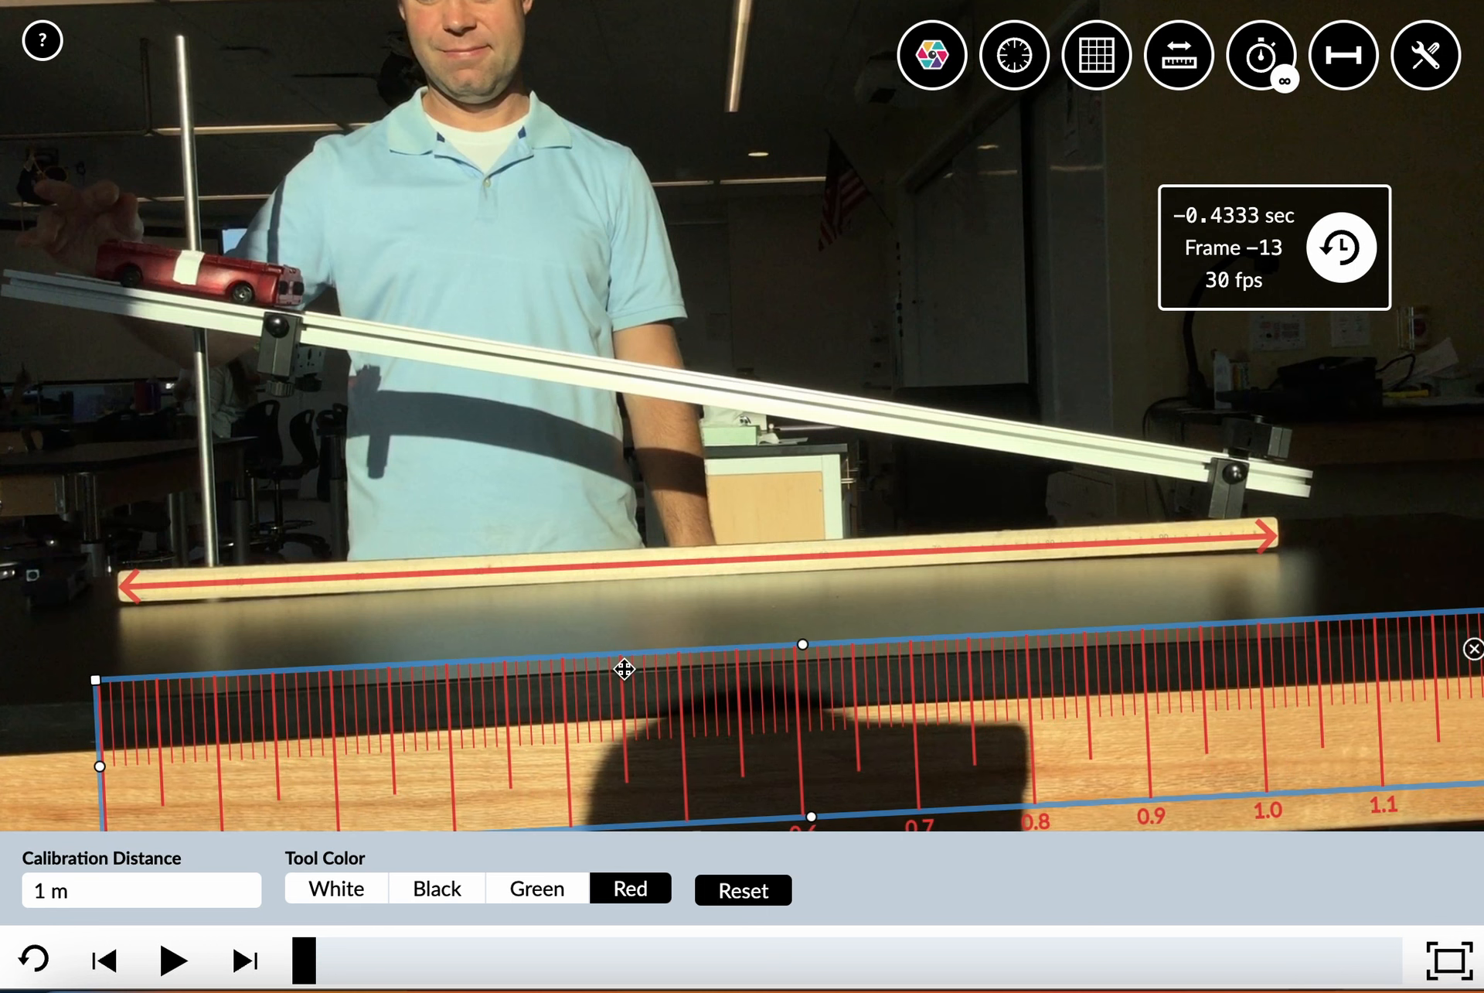
{"action": "left_click_drag", "start_coordinate": [624, 697], "coordinate": [626, 655]}
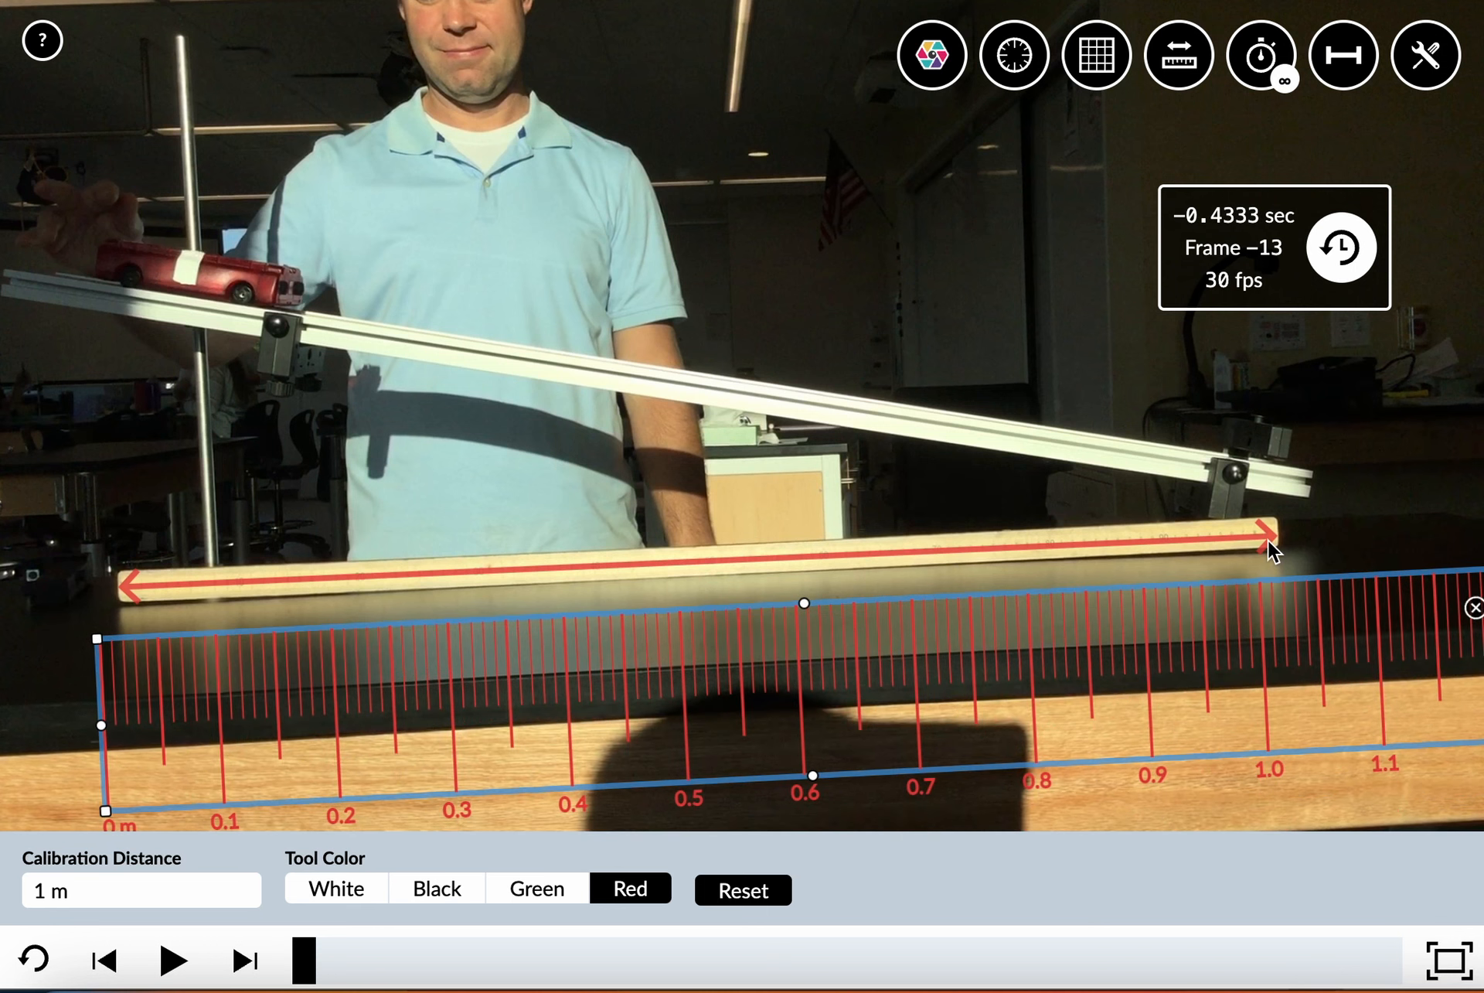
{"action": "left_click_drag", "start_coordinate": [1276, 628], "coordinate": [1292, 609]}
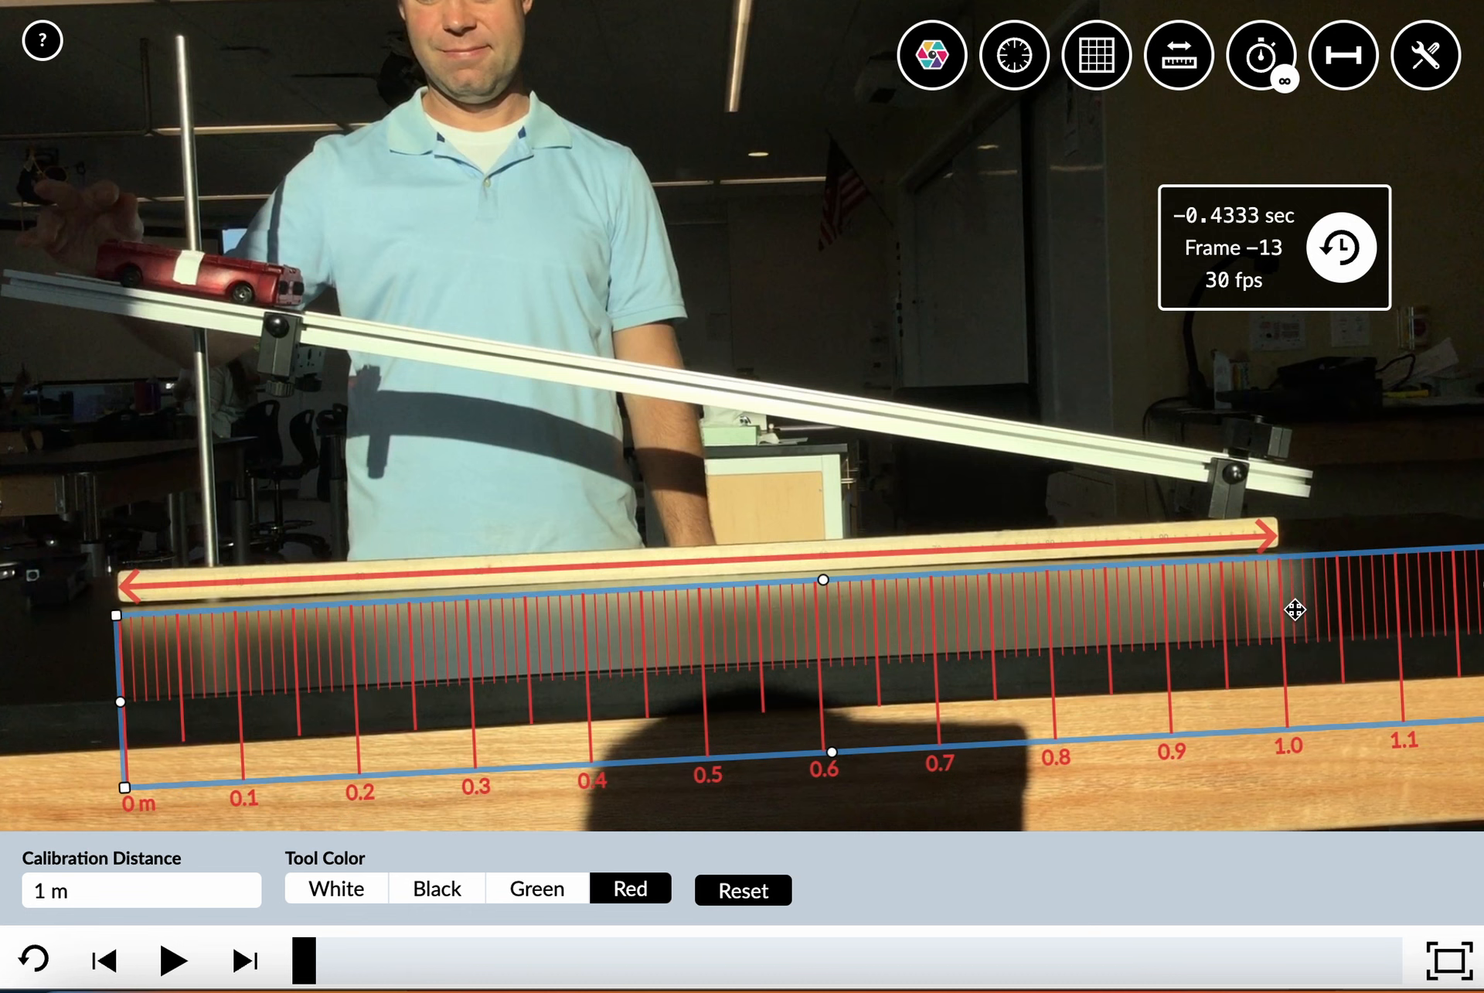
Realign the calibration arrow's right tip with the meter stick's right end and hide the calibration tool
{"action": "left_click_drag", "start_coordinate": [1269, 540], "coordinate": [1254, 535]}
{"action": "left_click_drag", "start_coordinate": [1195, 544], "coordinate": [1268, 512]}
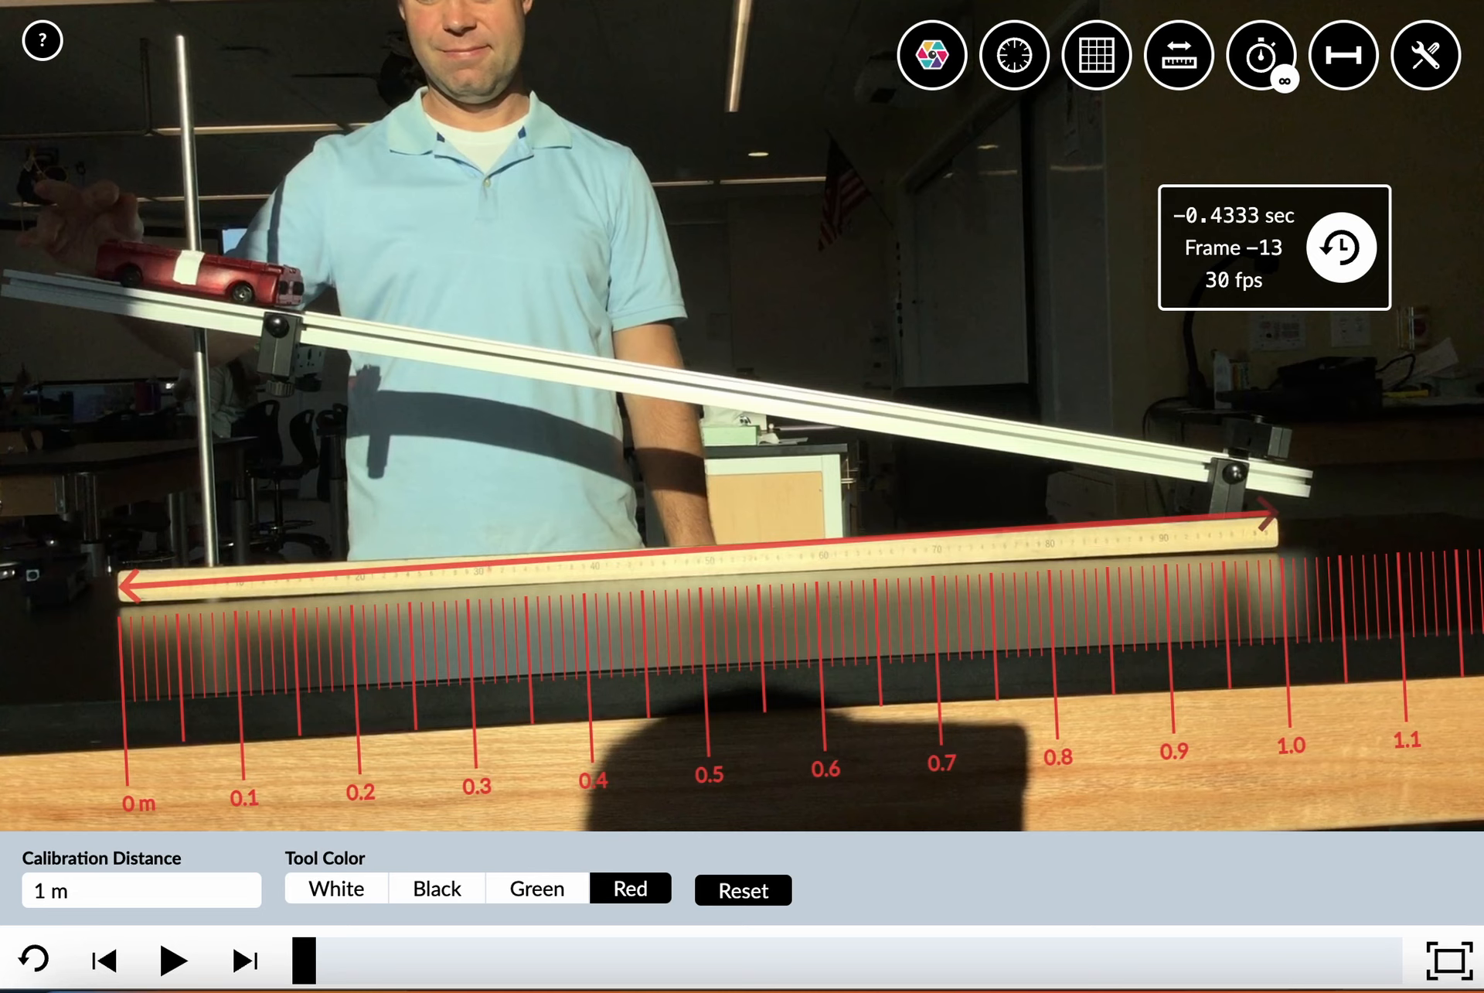
{"action": "mouse_move", "coordinate": [1257, 518]}
{"action": "left_mouse_down"}
{"action": "mouse_move", "coordinate": [1257, 532]}
{"action": "mouse_move", "coordinate": [1226, 537]}
{"action": "mouse_move", "coordinate": [1271, 536]}
{"action": "left_mouse_up"}
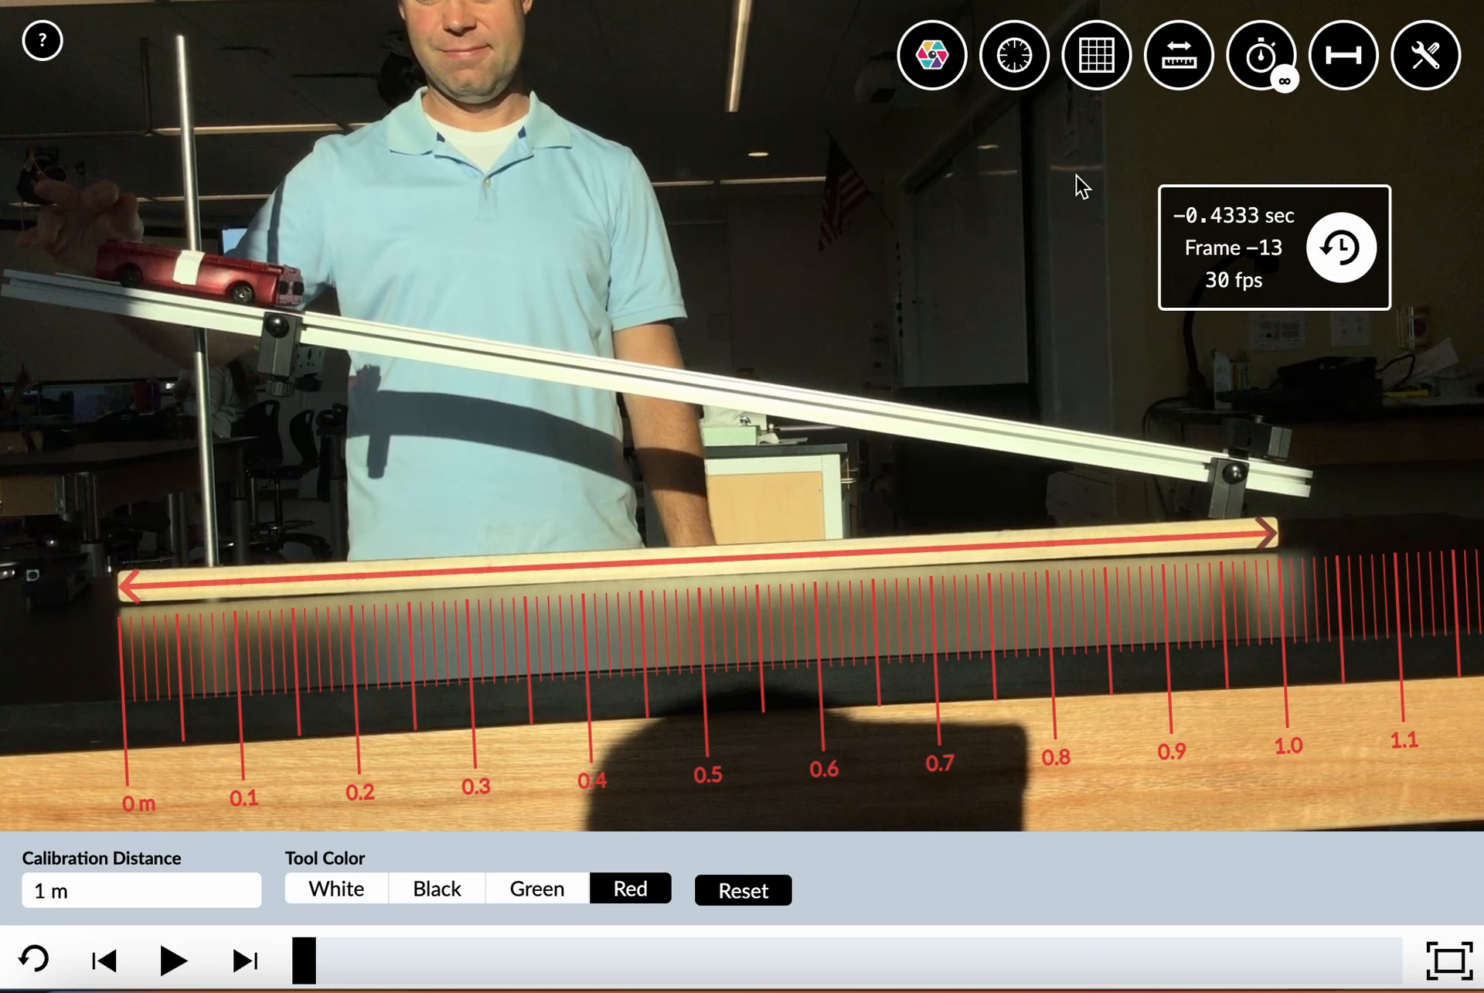
{"action": "left_click", "coordinate": [1347, 60]}
Shorten the ruler to about 0.7 m and lay it along the sloping ramp, with zero at the car's white tape
{"action": "left_click_drag", "start_coordinate": [707, 675], "coordinate": [715, 485]}
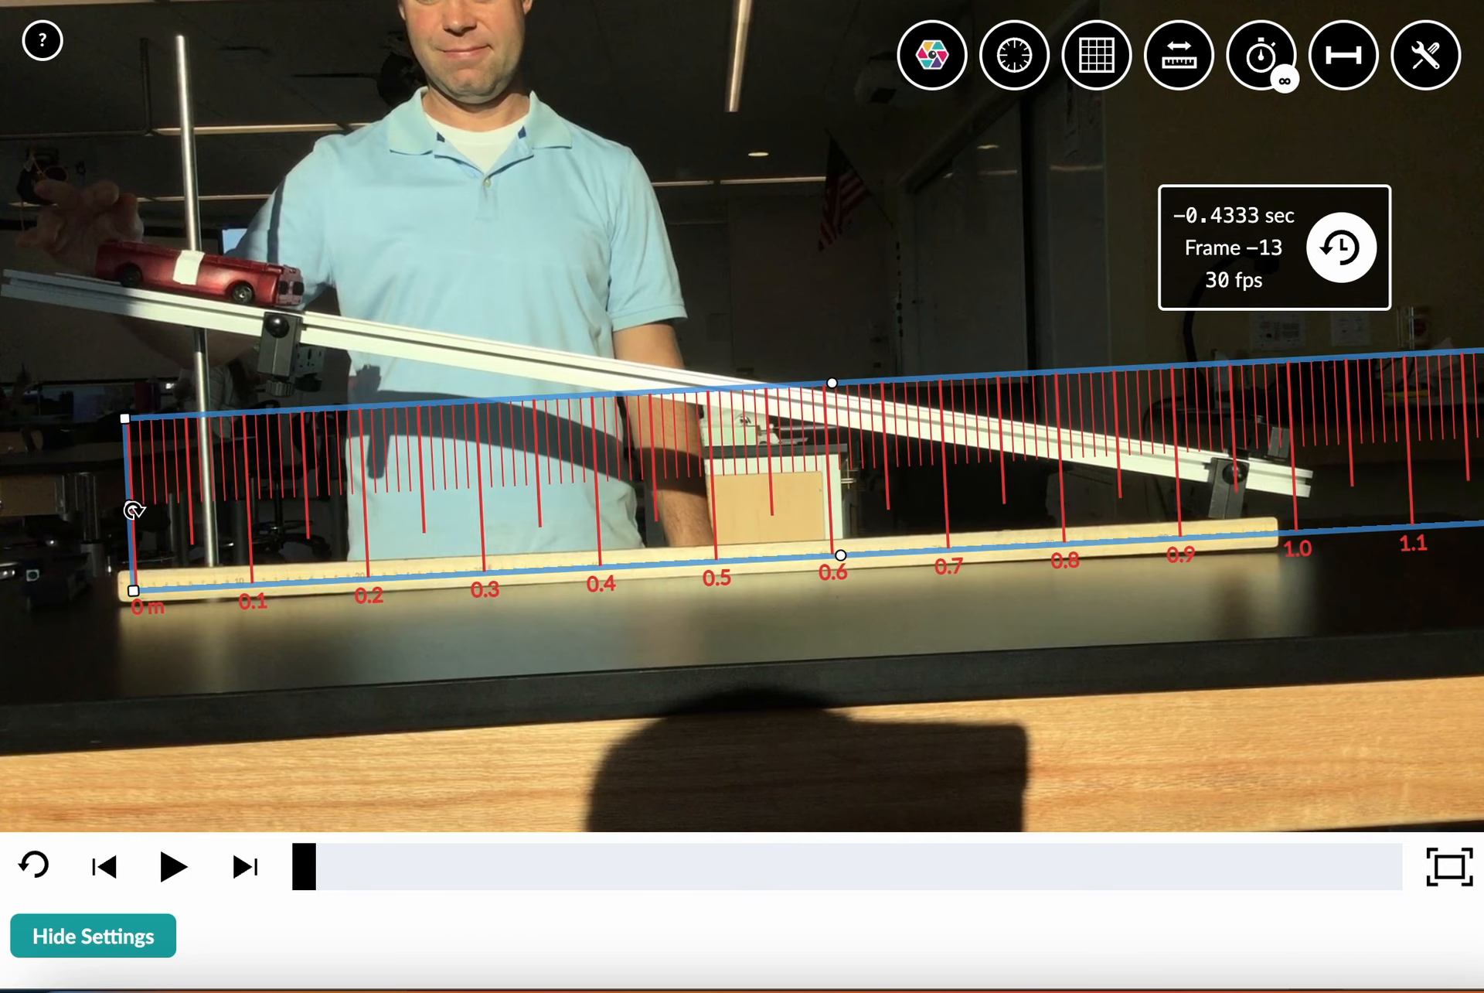
{"action": "left_click_drag", "start_coordinate": [129, 422], "coordinate": [734, 358]}
{"action": "left_click_drag", "start_coordinate": [851, 473], "coordinate": [394, 448]}
{"action": "left_click_drag", "start_coordinate": [305, 437], "coordinate": [255, 340]}
{"action": "left_click_drag", "start_coordinate": [535, 373], "coordinate": [432, 350]}
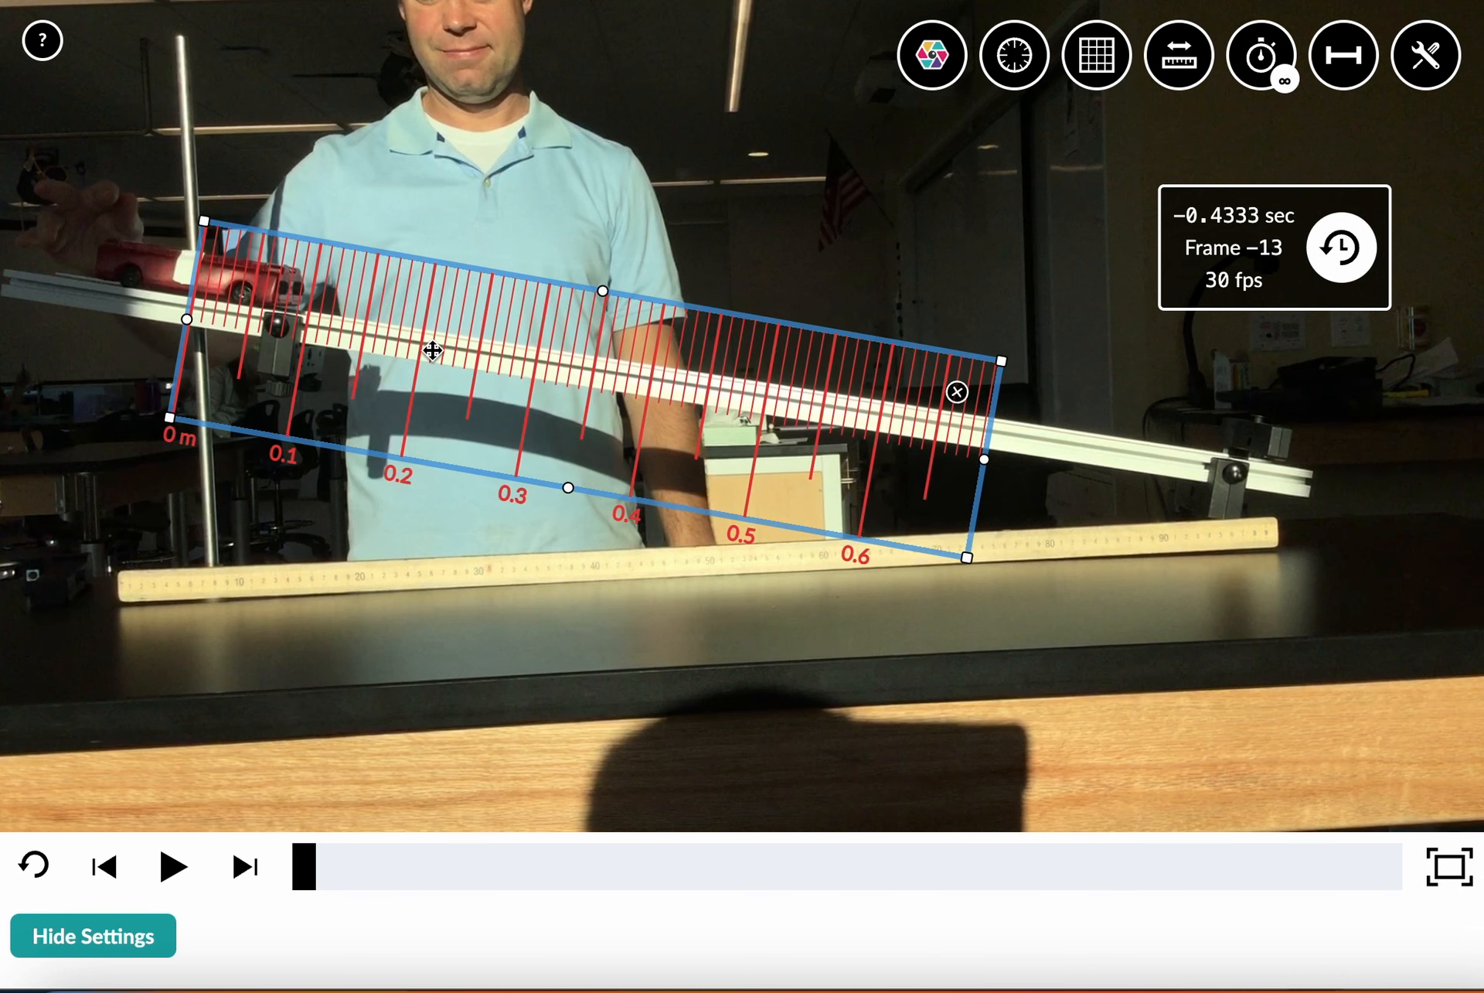
{"action": "left_click", "coordinate": [243, 521]}
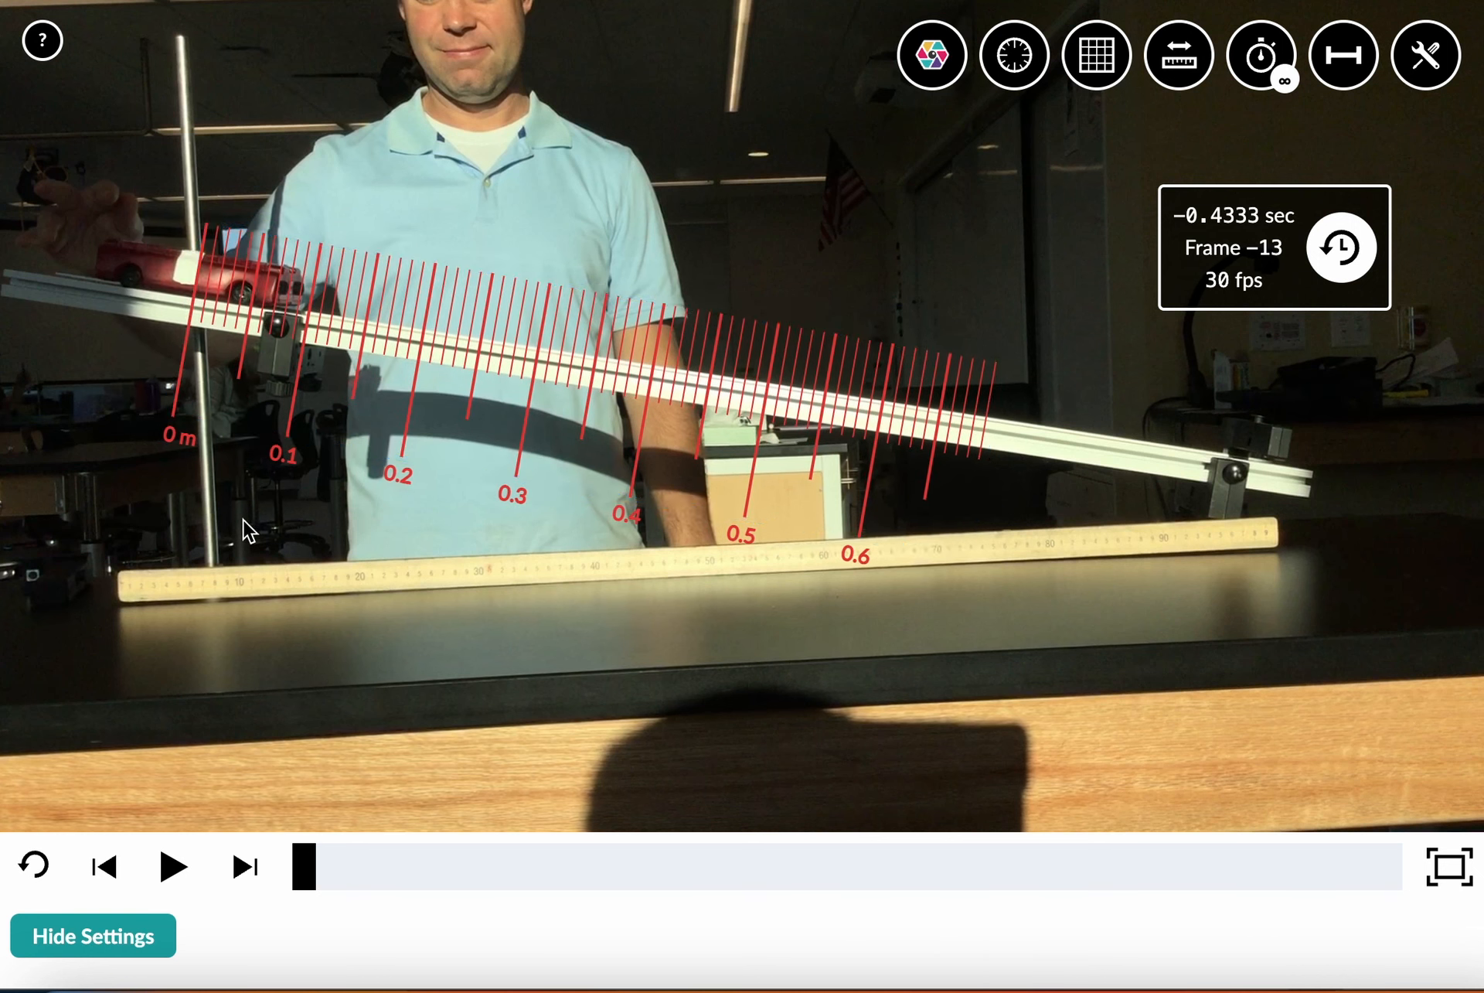
Zero the stopwatch at the current video frame and step the video to frame 6
{"action": "left_click", "coordinate": [1345, 249]}
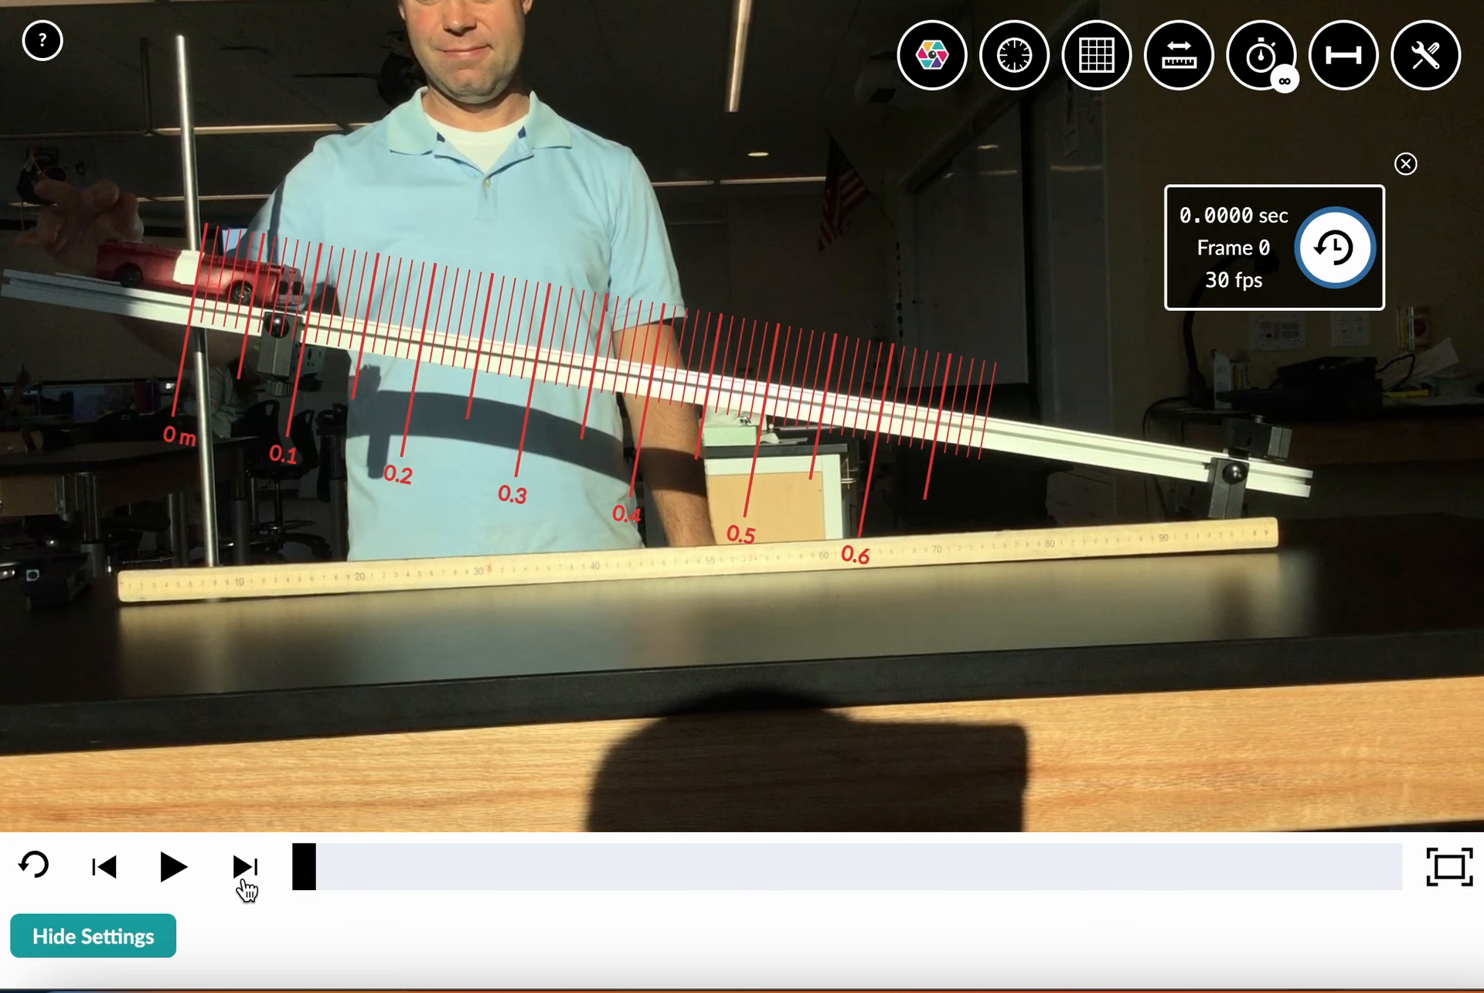
{"action": "left_click", "coordinate": [246, 870]}
{"action": "left_click", "coordinate": [244, 881]}
{"action": "left_click", "coordinate": [245, 881]}
{"action": "left_click", "coordinate": [244, 881]}
{"action": "left_click", "coordinate": [244, 882]}
{"action": "left_click", "coordinate": [244, 881]}
{"action": "left_click", "coordinate": [244, 882]}
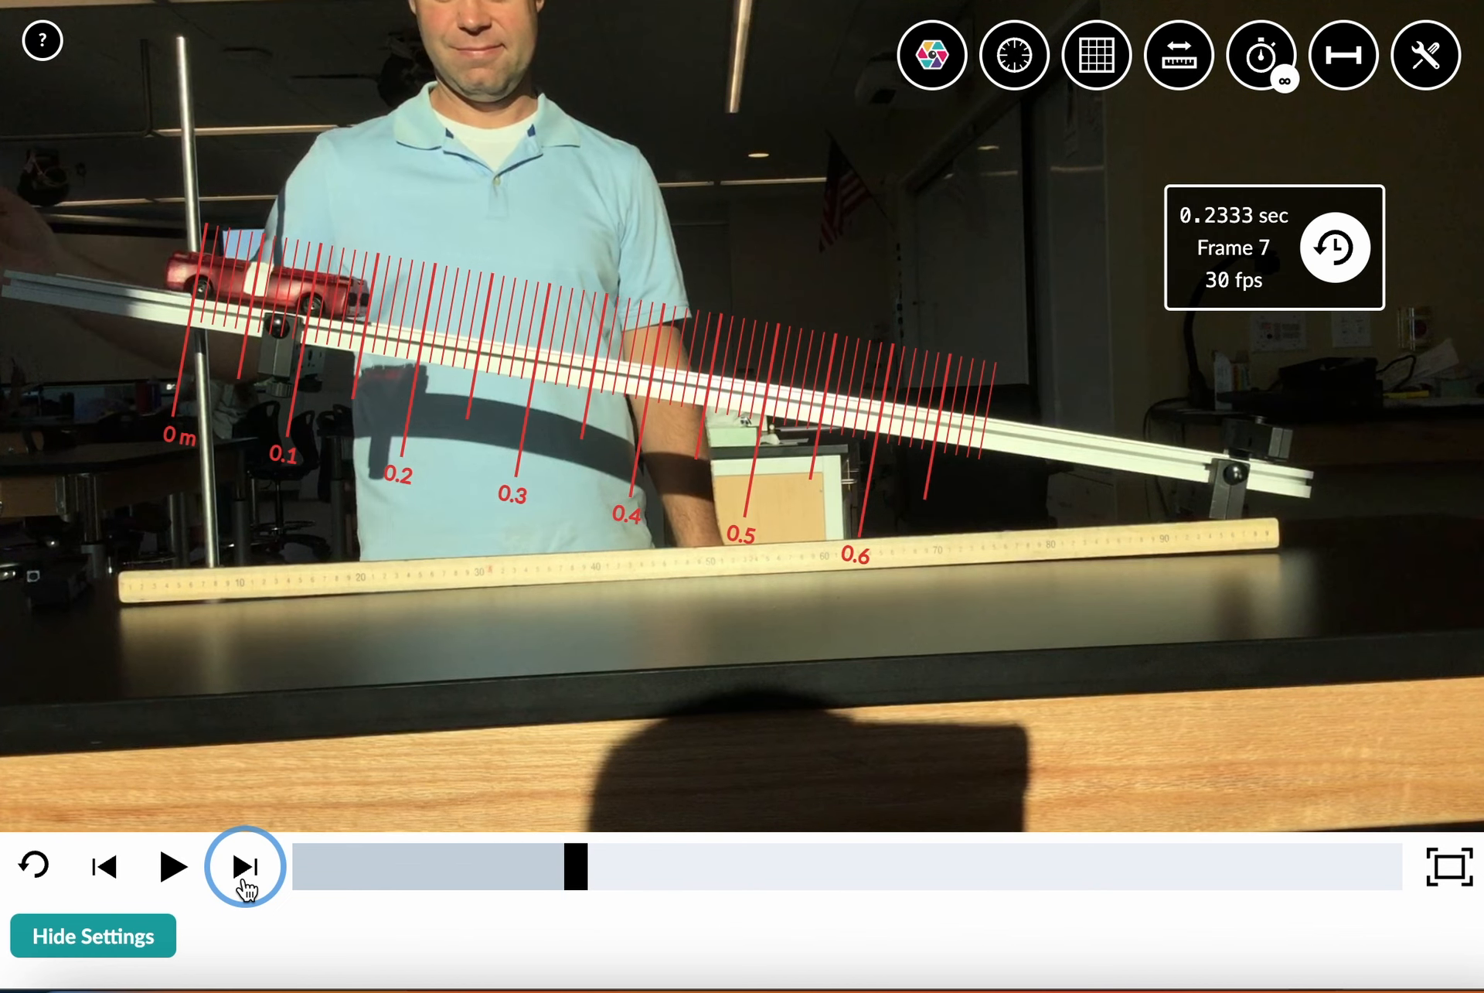
{"action": "key", "text": "Left"}
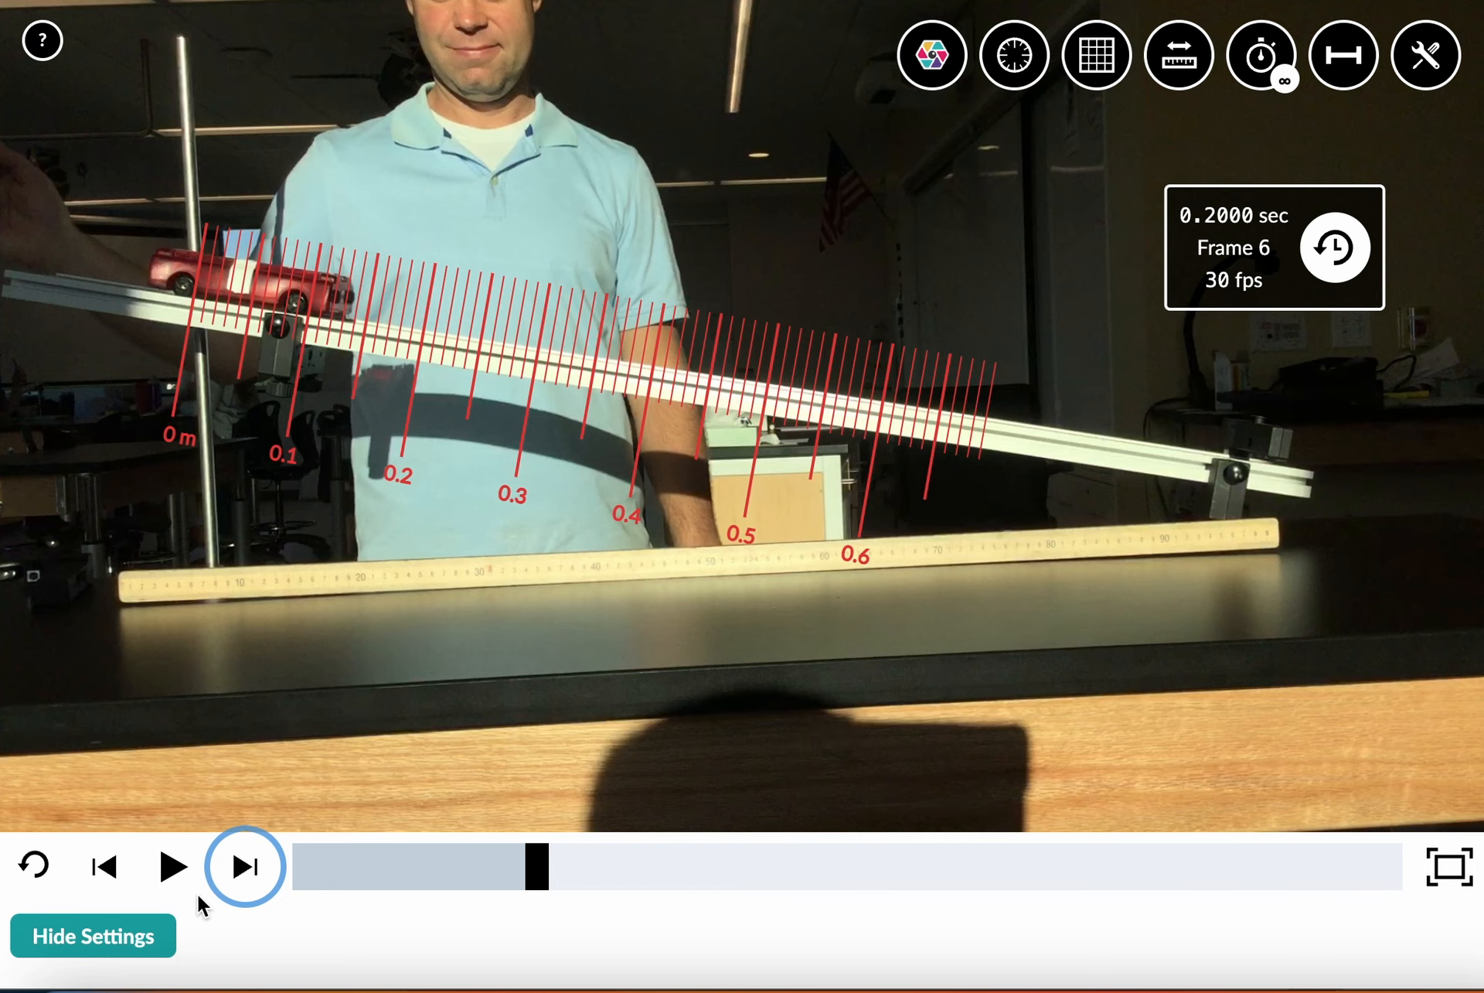
Set the calibration distance to 100 cm and hide the calibration tool
{"action": "scroll", "coordinate": [198, 893], "scroll_direction": "down", "scroll_amount": 1}
{"action": "scroll", "coordinate": [198, 893], "scroll_direction": "up", "scroll_amount": 2}
{"action": "scroll", "coordinate": [199, 896], "scroll_direction": "down", "scroll_amount": 1}
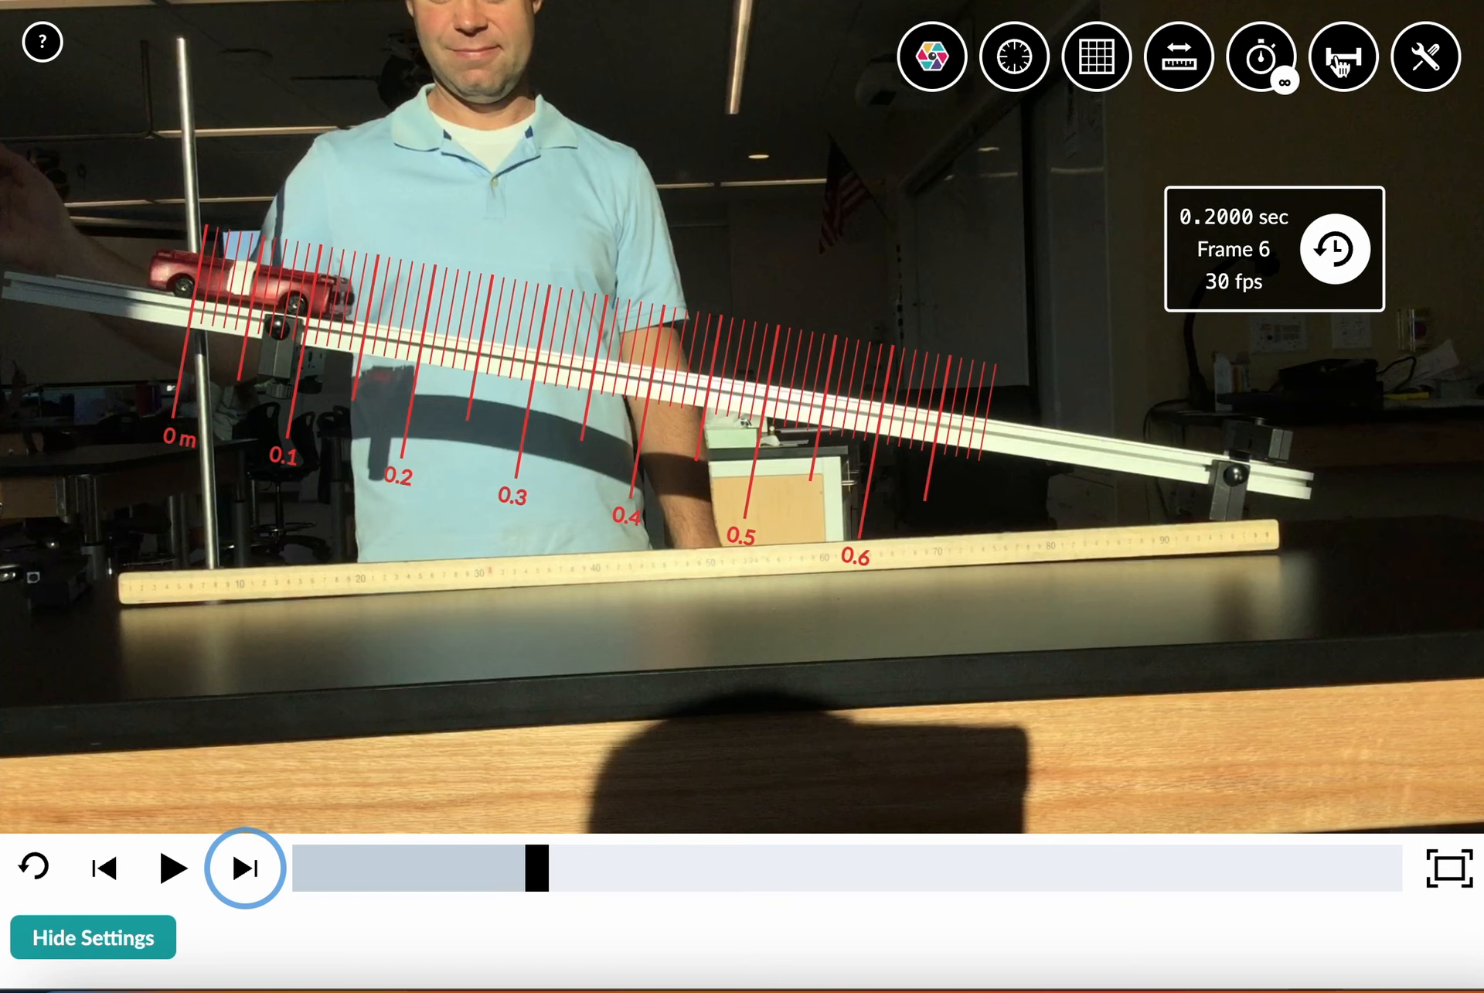
{"action": "left_click", "coordinate": [1345, 60]}
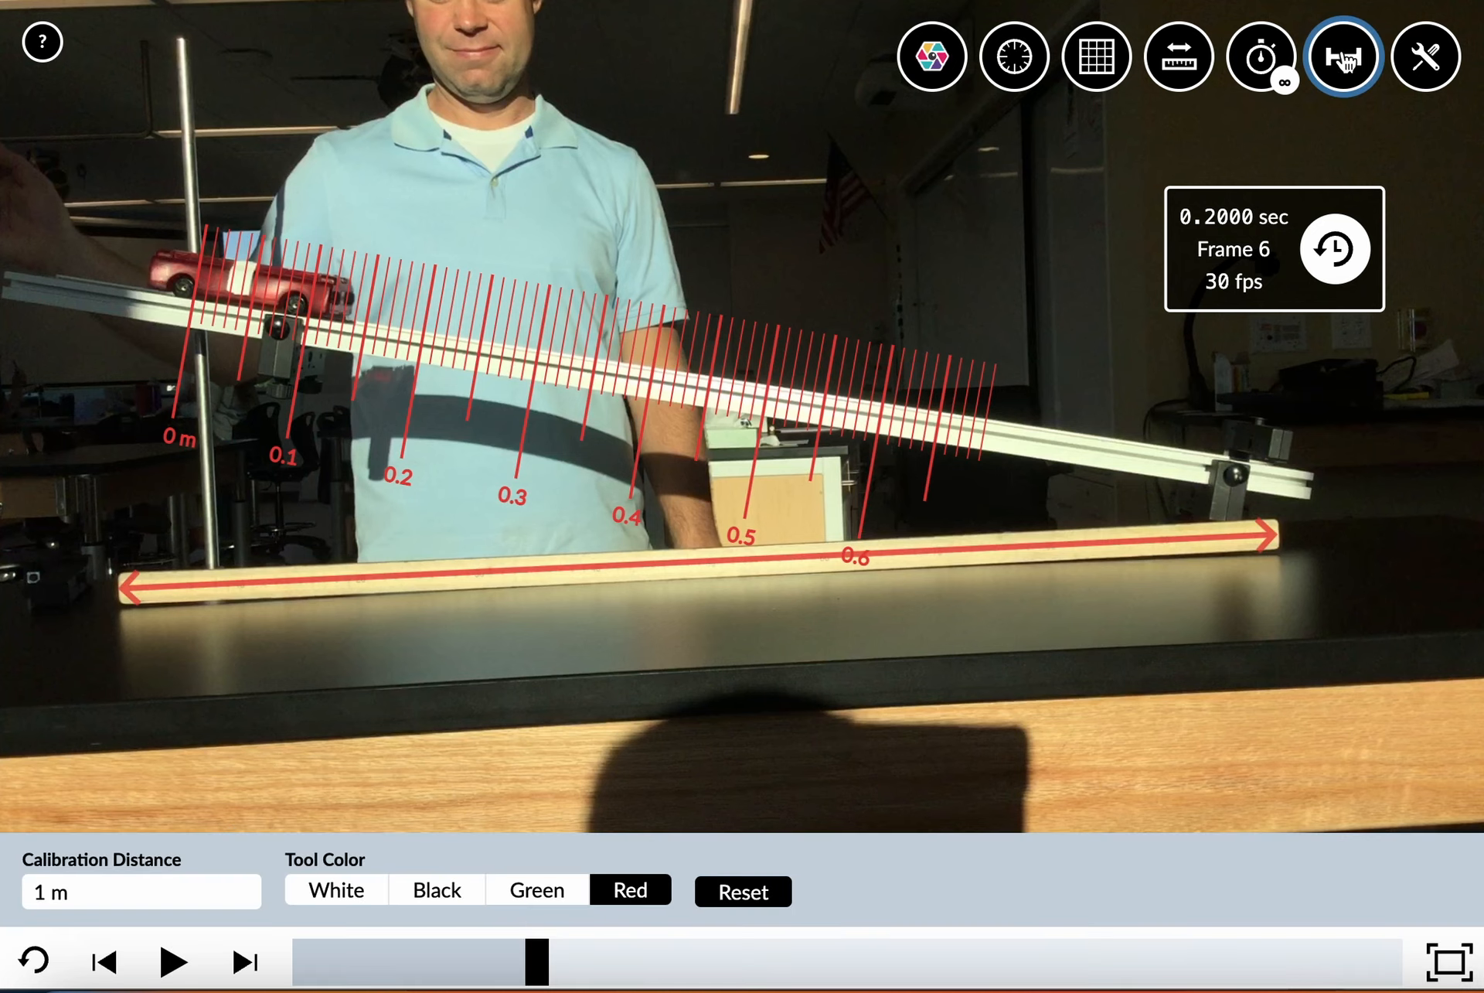
{"action": "left_click", "coordinate": [52, 891]}
{"action": "type", "text": "00 se"}
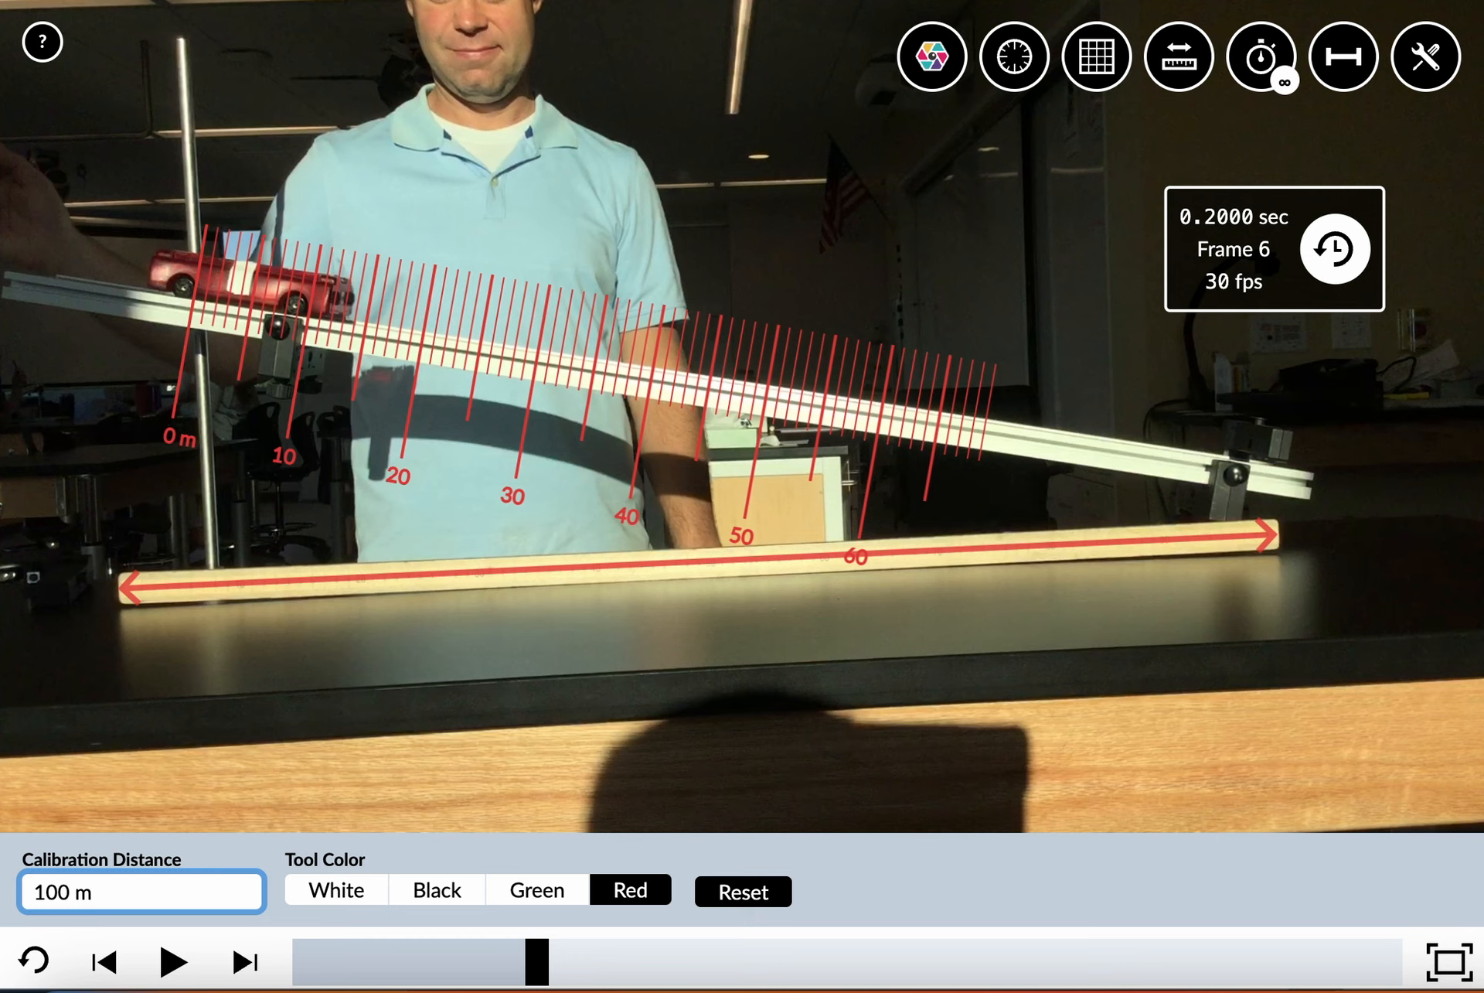
{"action": "type", "text": "c"}
{"action": "left_click", "coordinate": [1353, 68]}
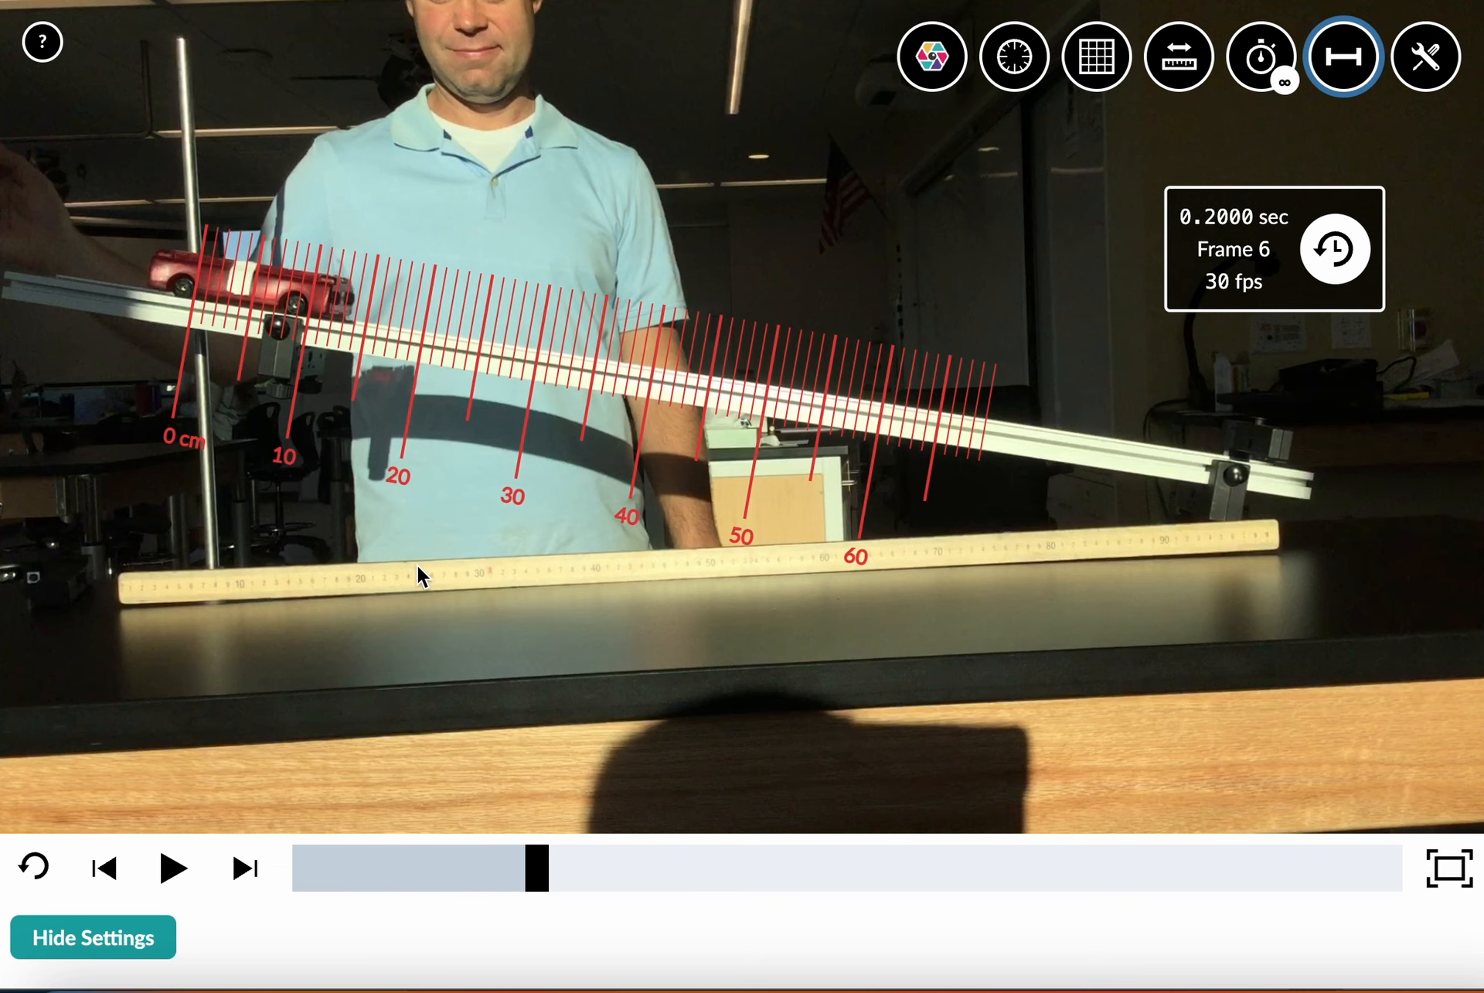
Advance the video of the rolling car to frame 23
{"action": "left_click", "coordinate": [366, 586]}
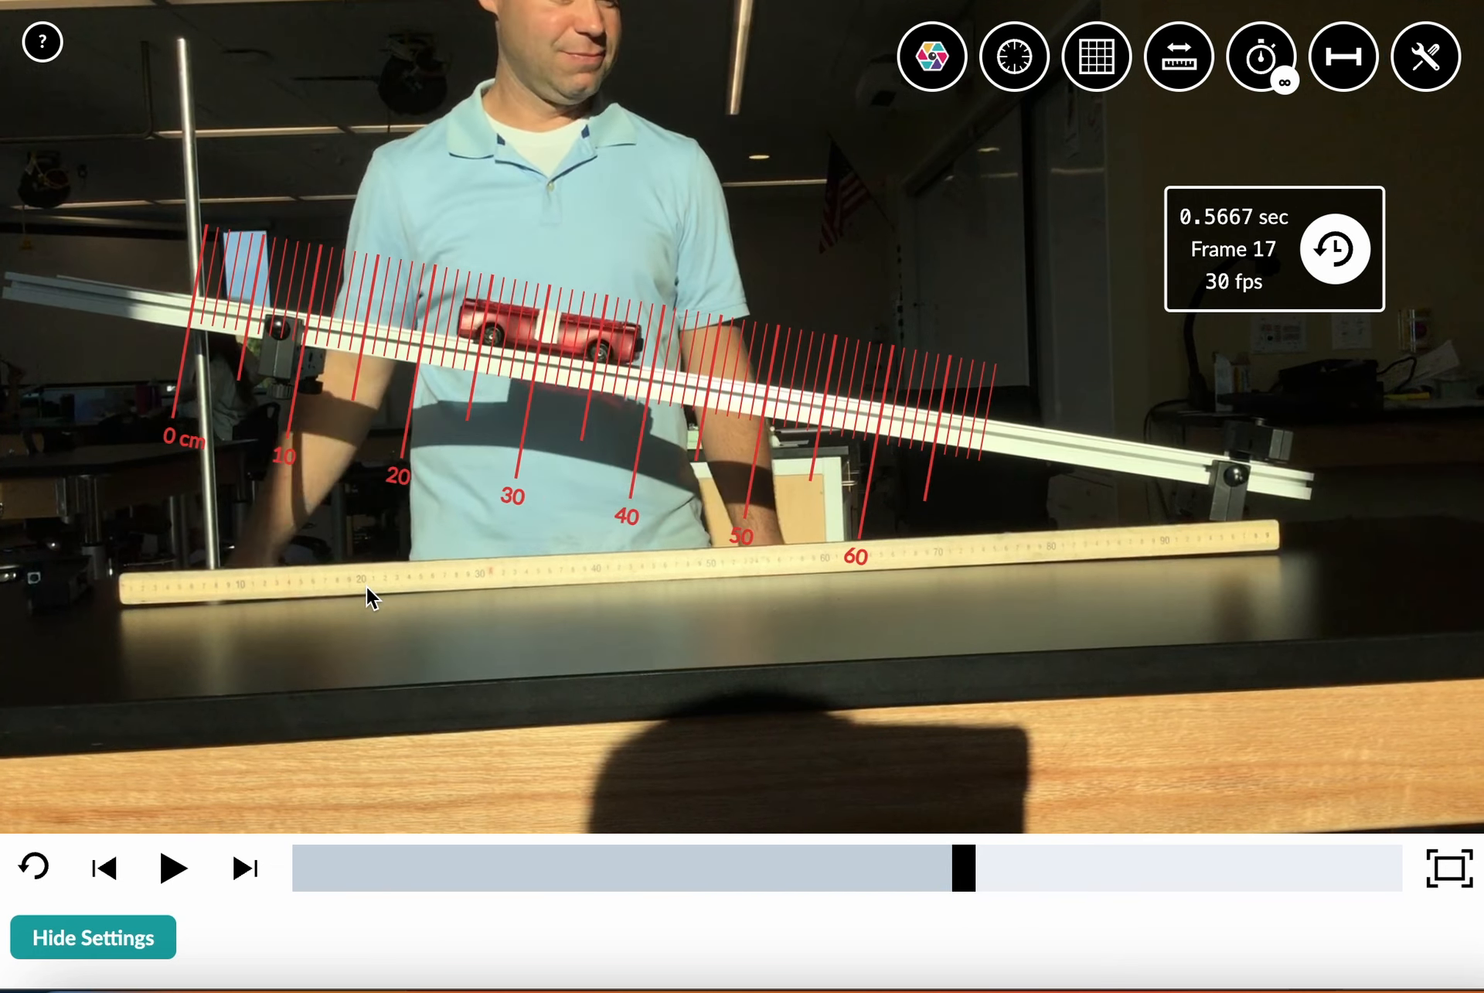
{"action": "key", "text": "Right"}
{"action": "key", "text": "Right"}
{"action": "key", "text": "Right"}
{"action": "key", "text": "Right"}
{"action": "key", "text": "Right"}
{"action": "key", "text": "Right"}
Adjust the ruler's tilt to follow the ramp and lengthen it to about 90 cm
{"action": "left_click", "coordinate": [621, 344]}
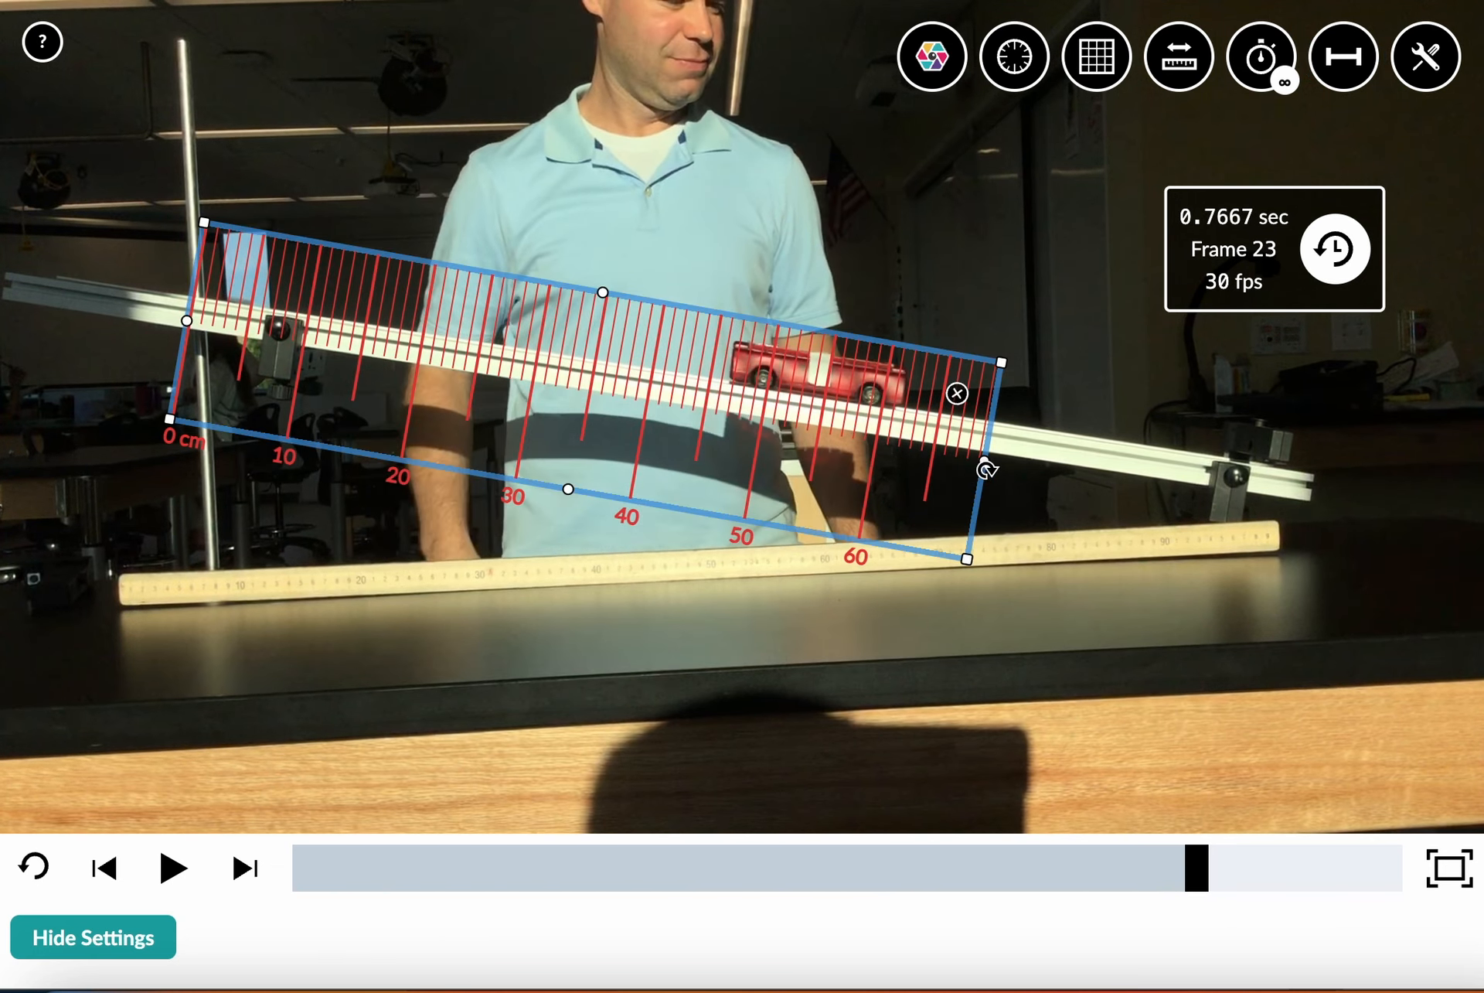
{"action": "left_click_drag", "start_coordinate": [1035, 468], "coordinate": [1037, 456]}
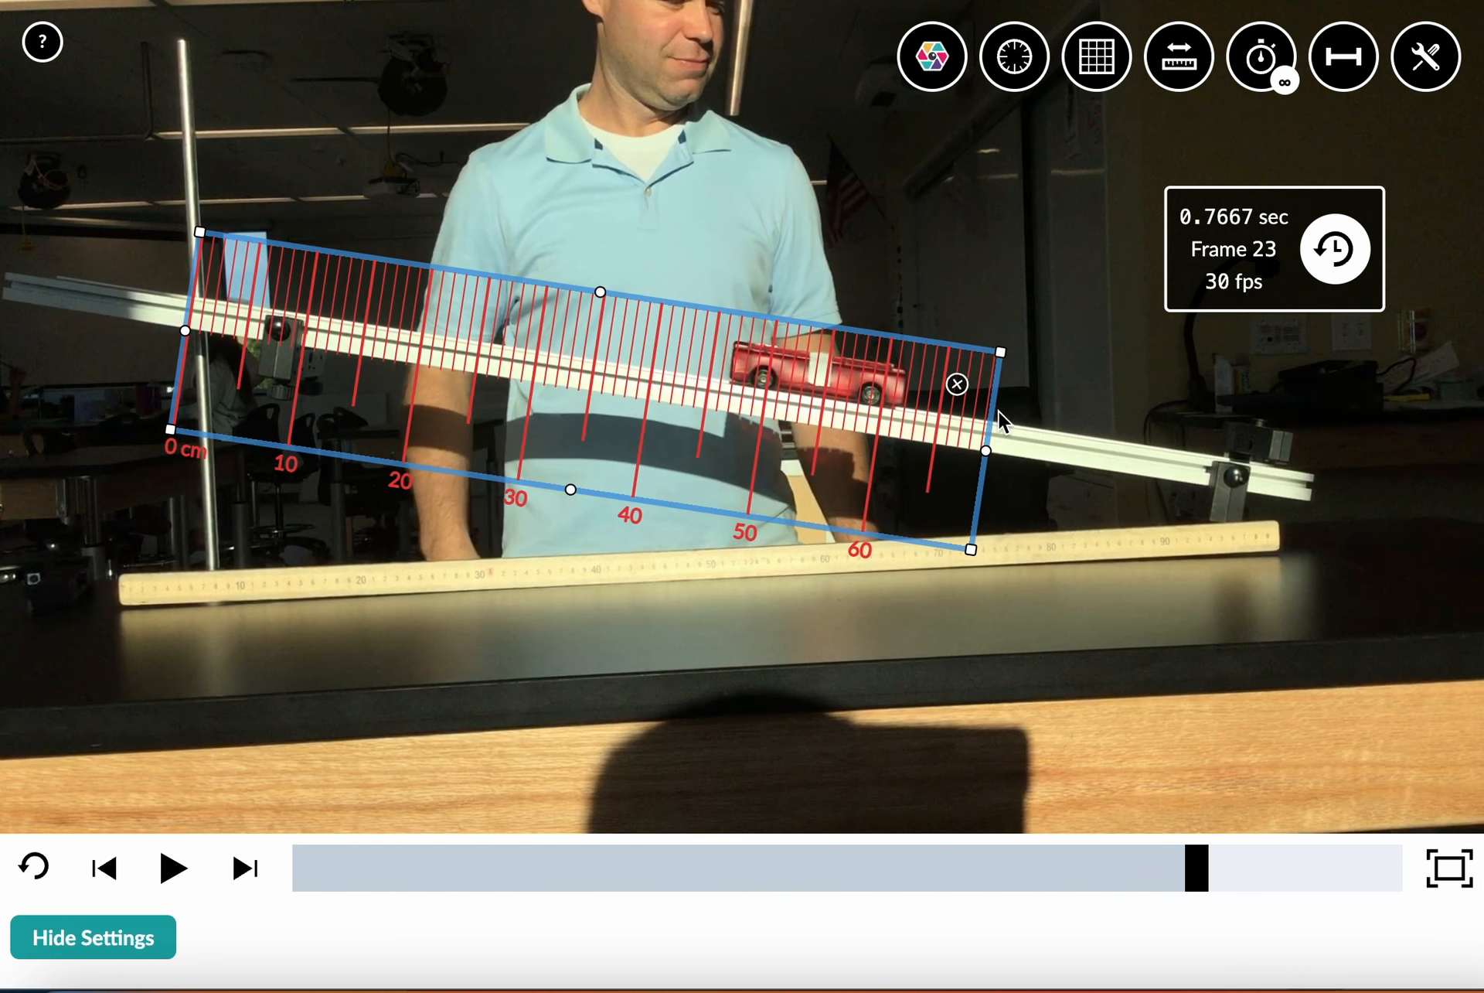
{"action": "left_click_drag", "start_coordinate": [1001, 354], "coordinate": [1238, 378]}
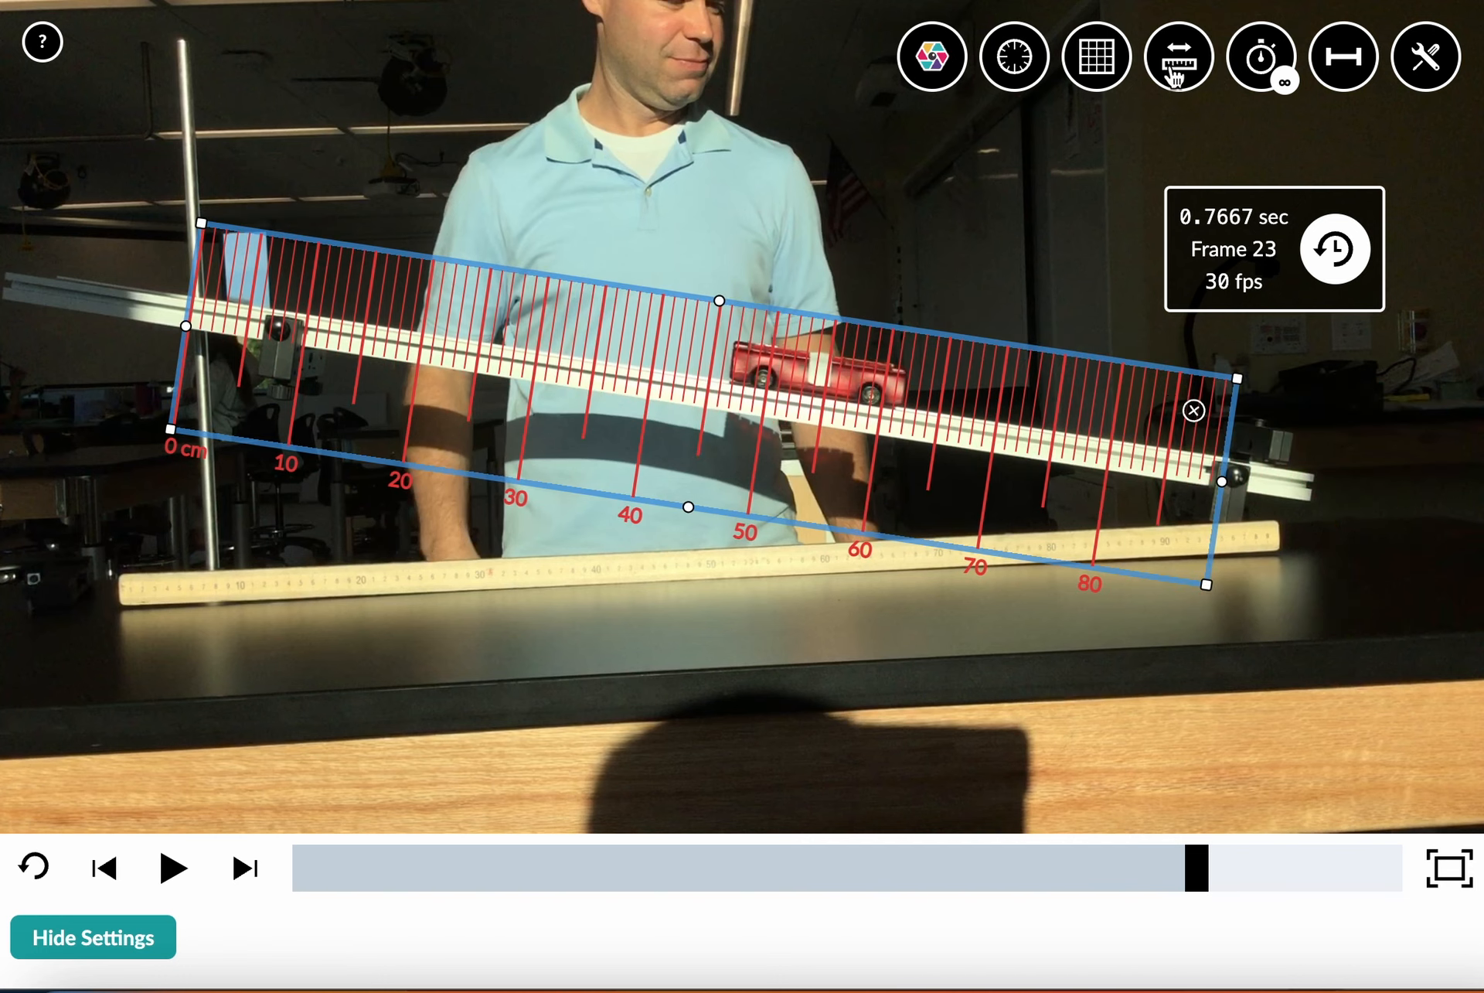
Toggle the ruler off and on repeatedly to restore its default horizontal placement, and leave it hidden
{"action": "left_click", "coordinate": [1175, 77]}
{"action": "left_click", "coordinate": [1175, 76]}
{"action": "left_click", "coordinate": [1175, 77]}
{"action": "left_click", "coordinate": [1175, 76]}
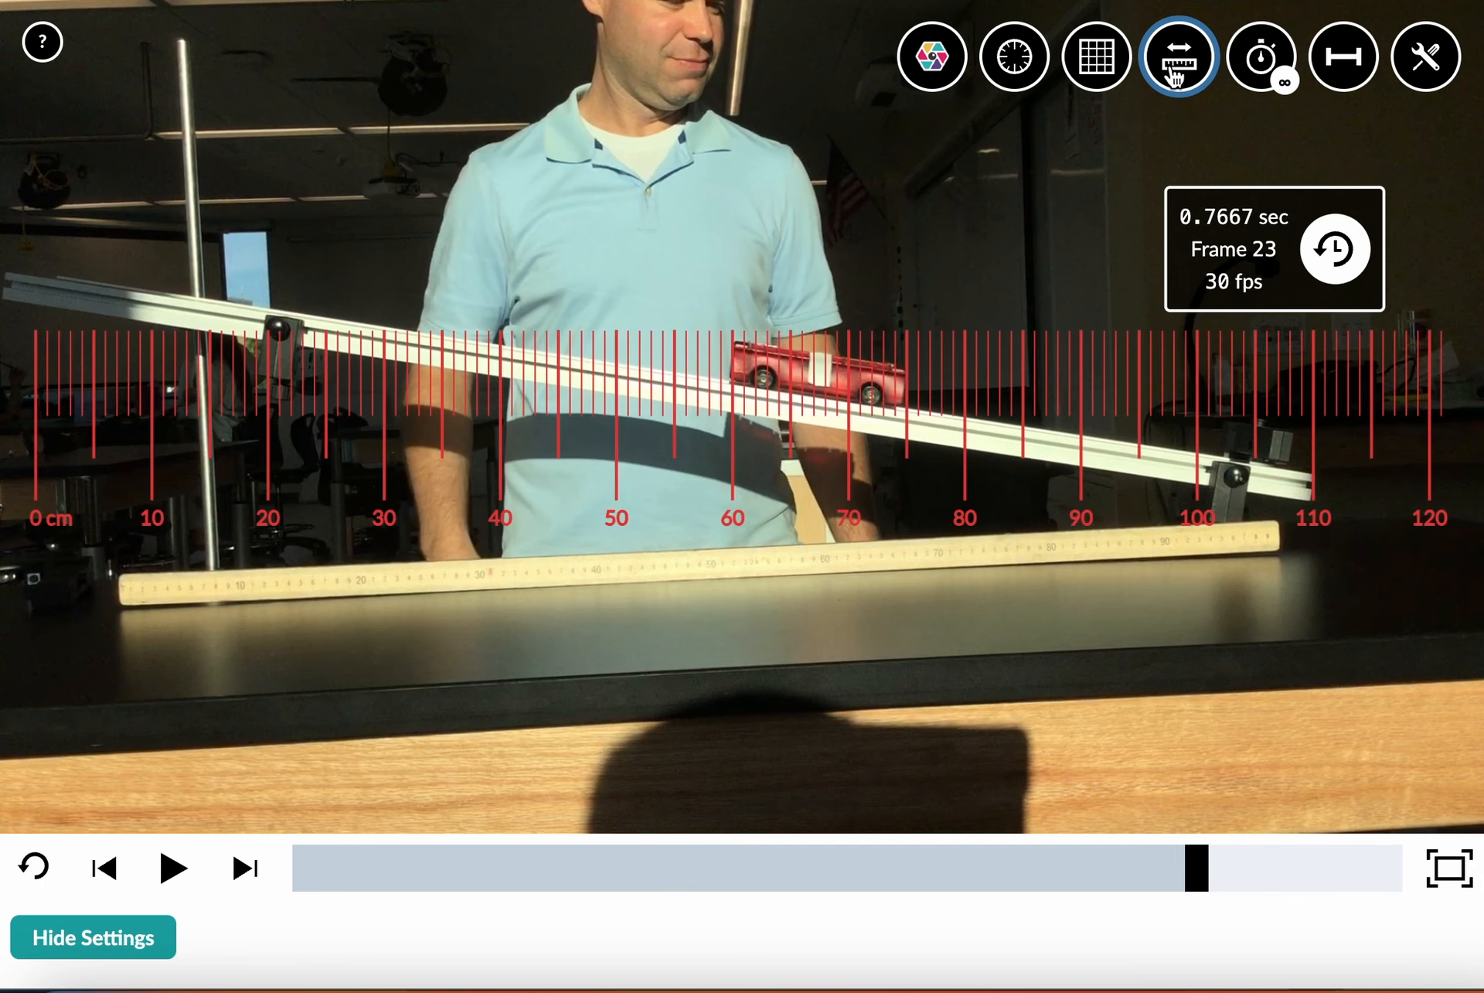
{"action": "left_click", "coordinate": [1175, 76]}
Show and hide the measuring grid, and do the same with the protractor
{"action": "left_click", "coordinate": [1088, 74]}
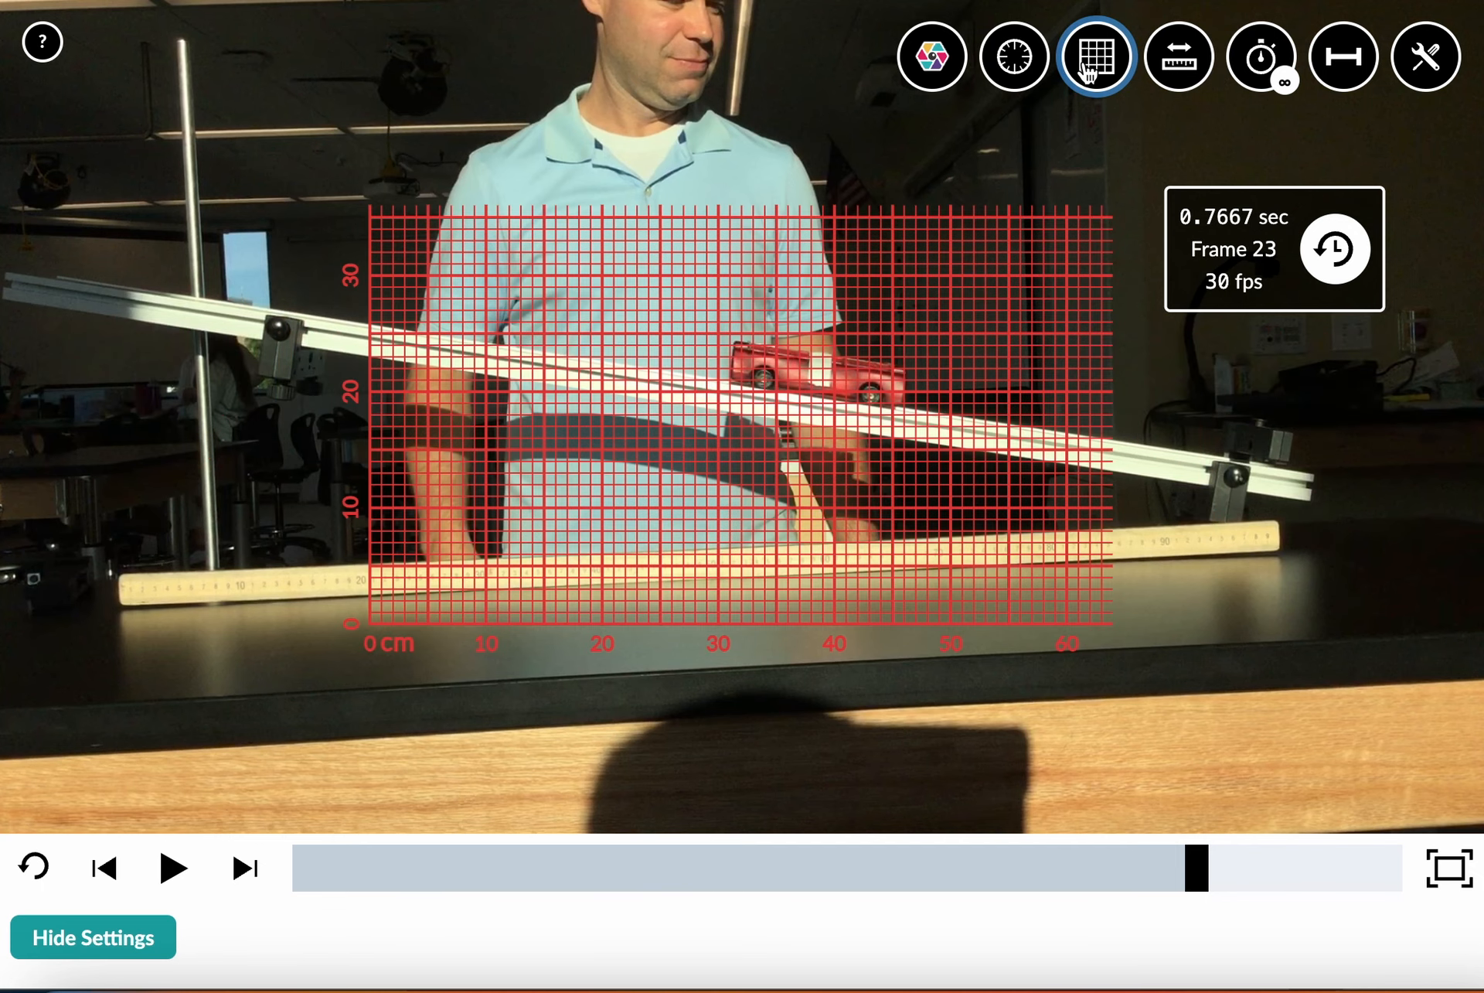
{"action": "left_click", "coordinate": [1088, 73]}
{"action": "left_click", "coordinate": [1020, 69]}
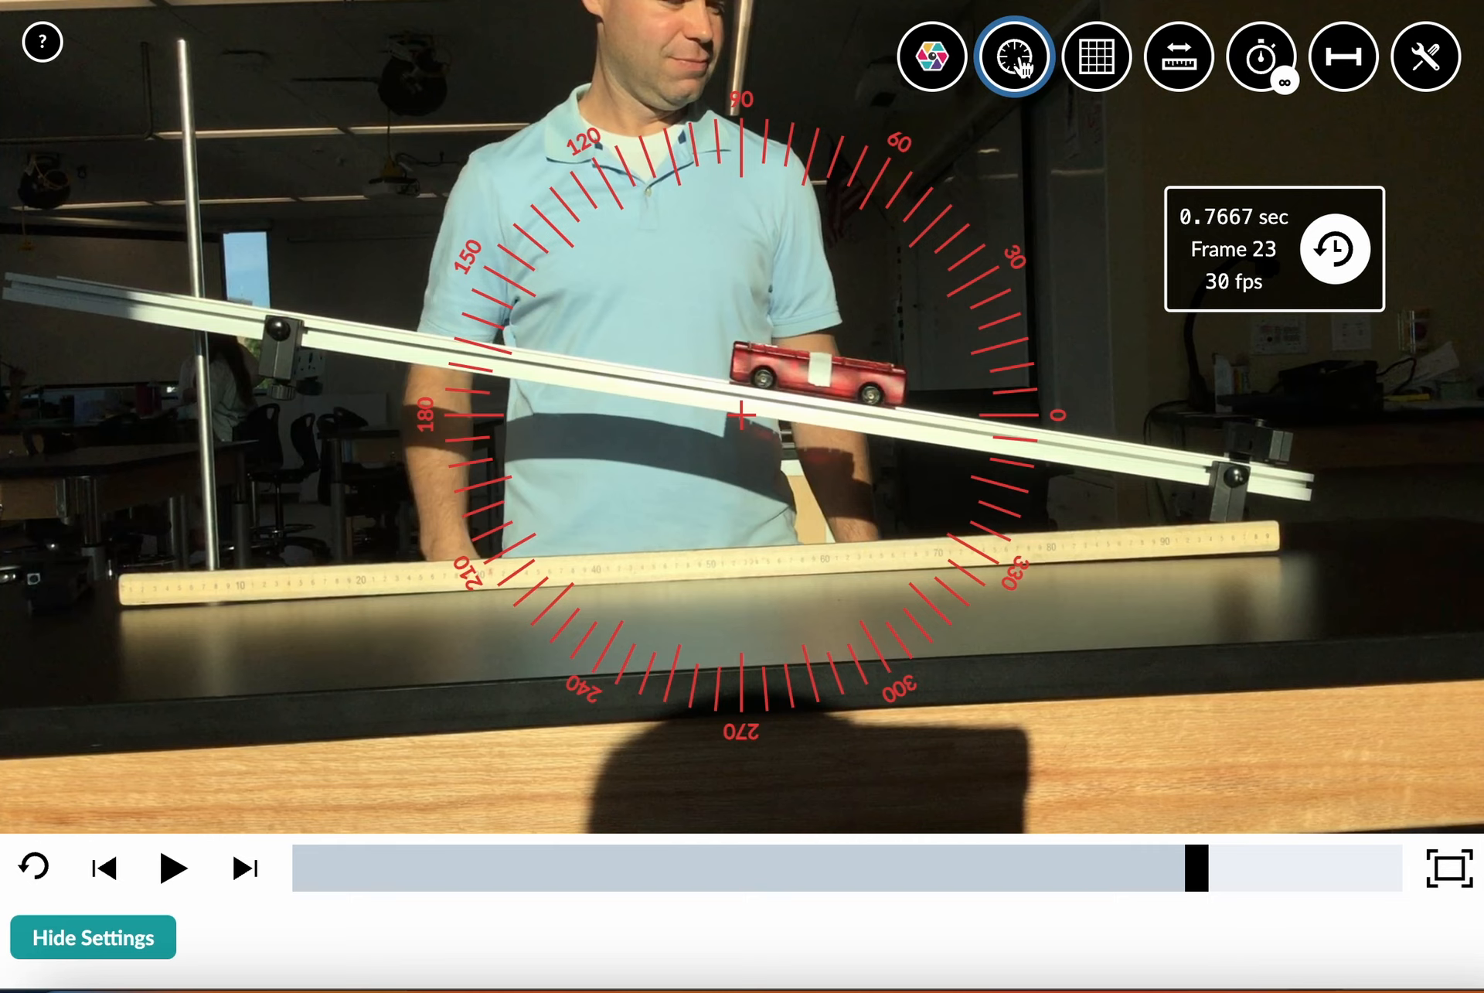
{"action": "left_click", "coordinate": [1021, 68]}
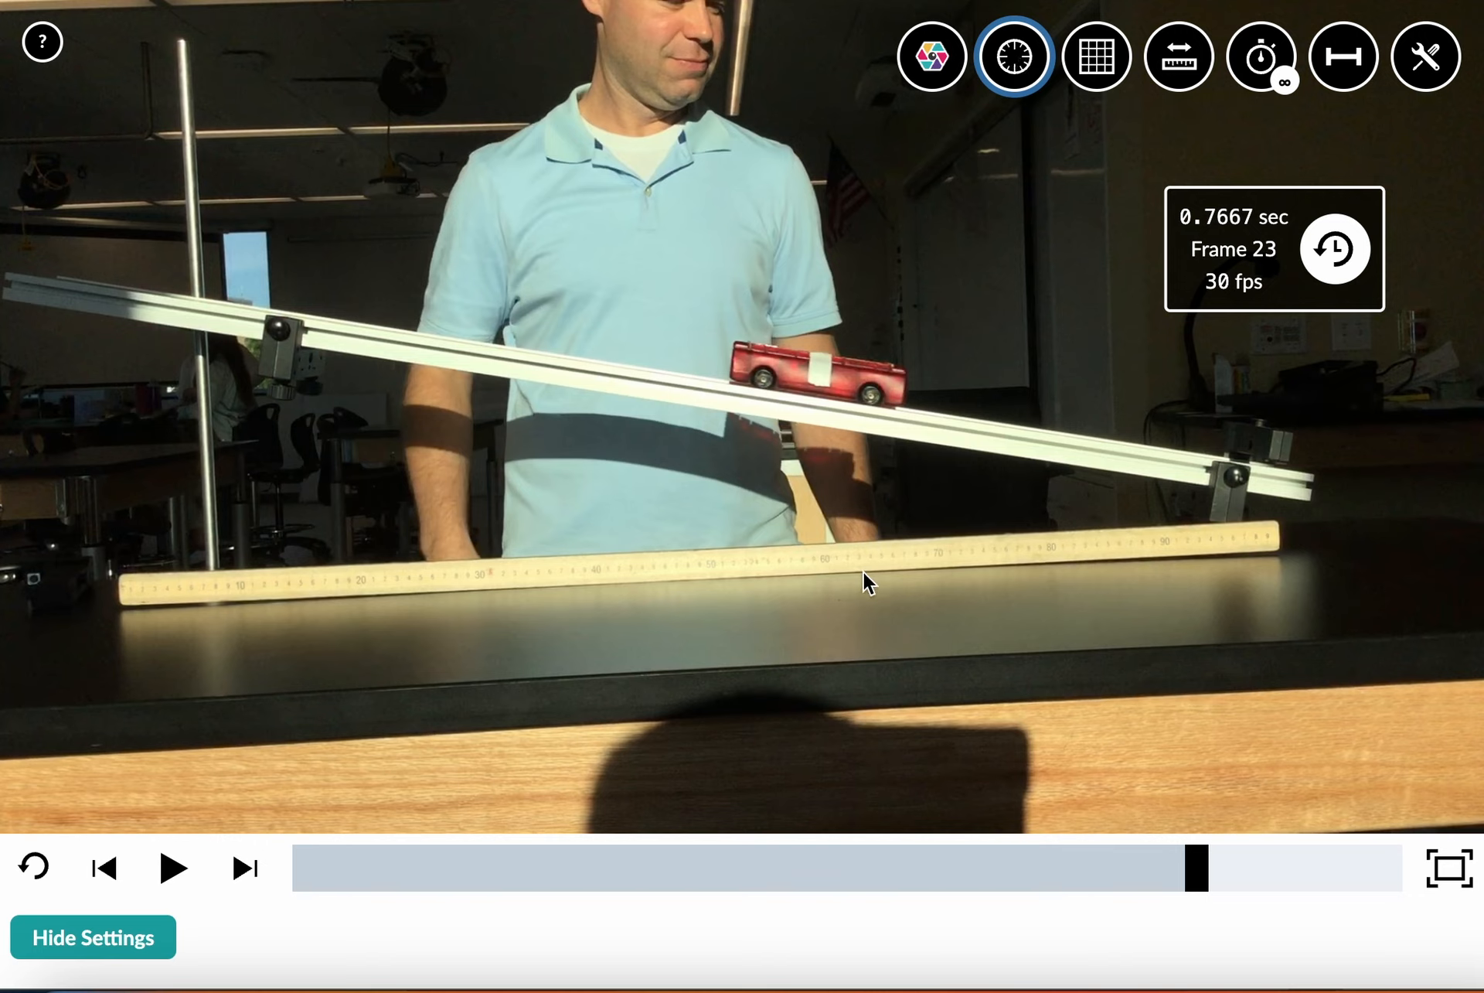
Open the Make-Up Lab section of the activity
{"action": "scroll", "coordinate": [865, 572], "scroll_direction": "down", "scroll_amount": 2}
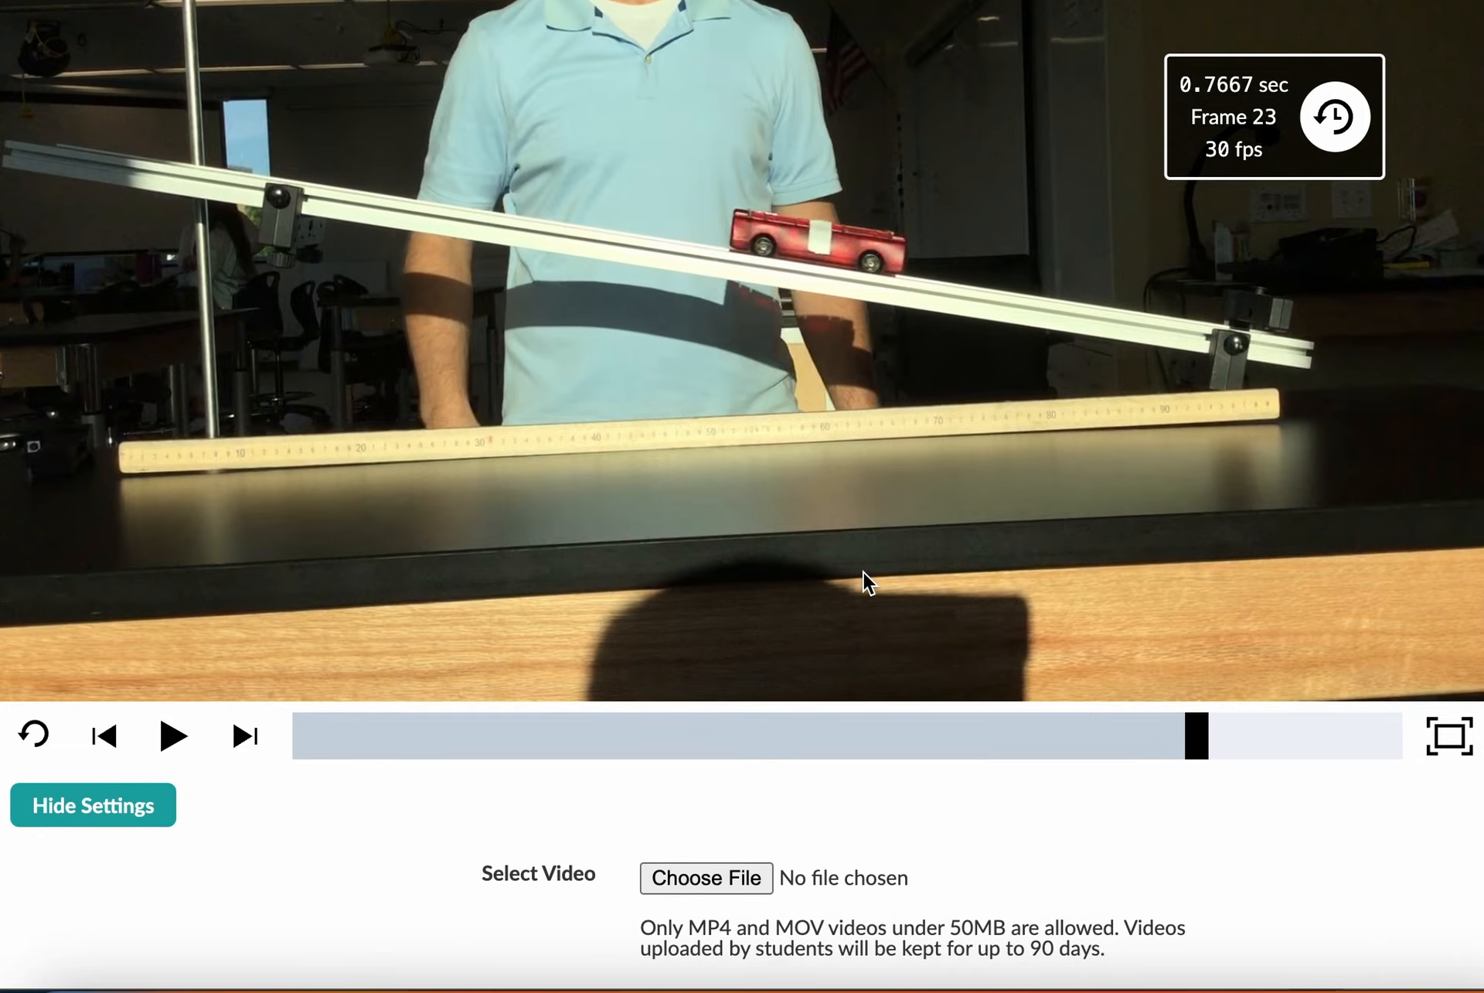
{"action": "scroll", "coordinate": [864, 572], "scroll_direction": "up", "scroll_amount": 9}
{"action": "scroll", "coordinate": [864, 572], "scroll_direction": "up", "scroll_amount": 15}
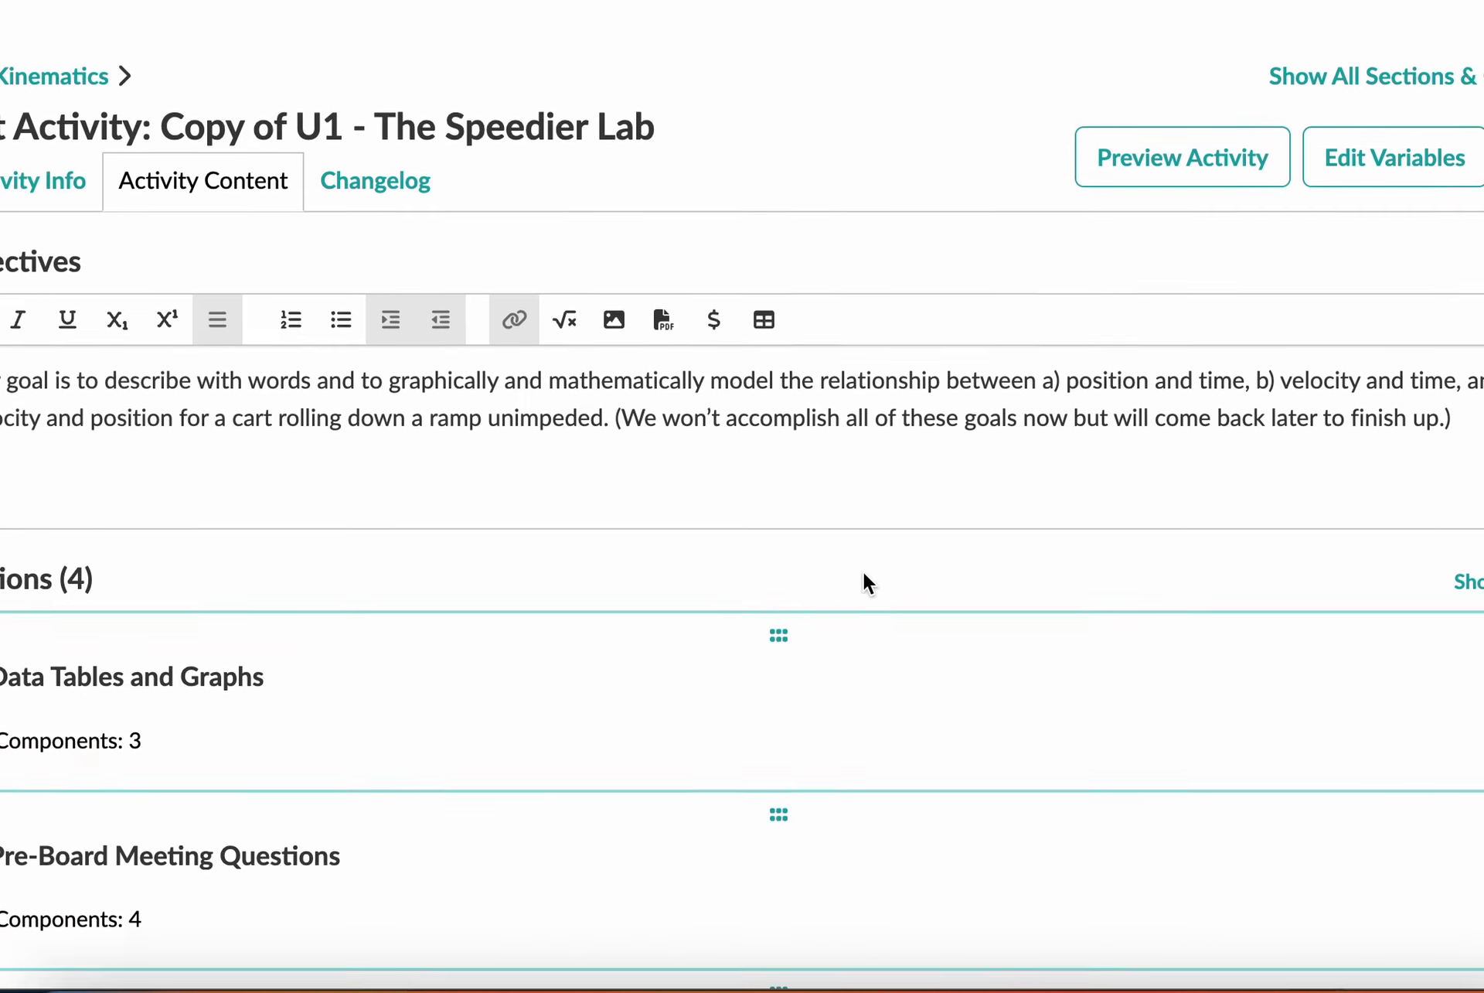
{"action": "scroll", "coordinate": [864, 572], "scroll_direction": "down", "scroll_amount": 12}
{"action": "scroll", "coordinate": [864, 572], "scroll_direction": "down", "scroll_amount": 15}
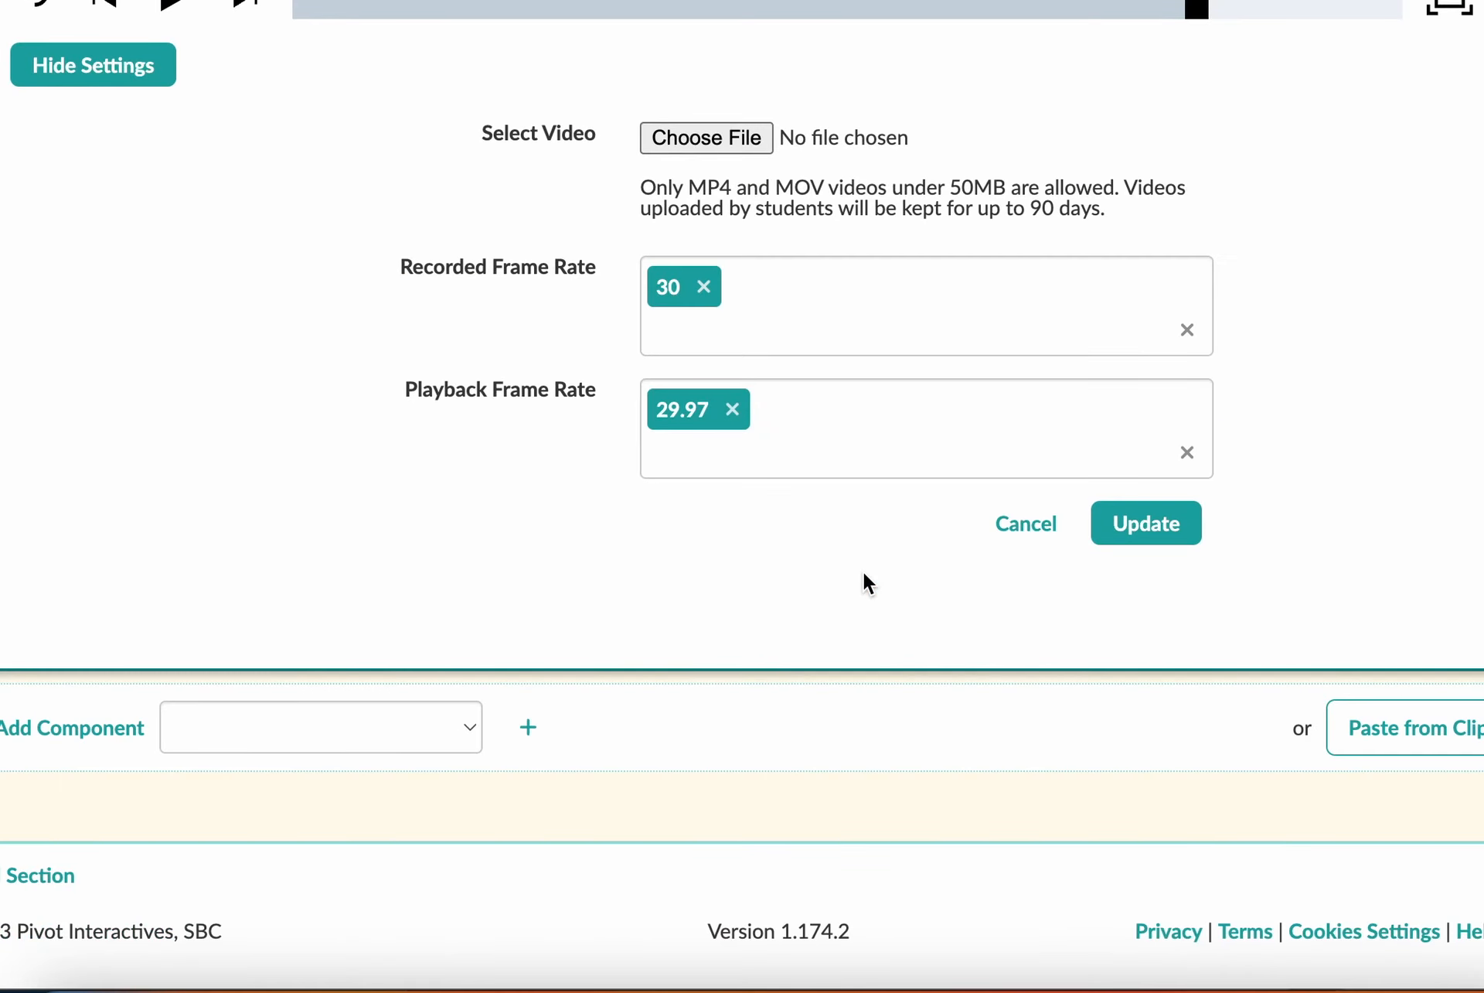
{"action": "scroll", "coordinate": [864, 572], "scroll_direction": "up", "scroll_amount": 1}
{"action": "scroll", "coordinate": [864, 574], "scroll_direction": "up", "scroll_amount": 20}
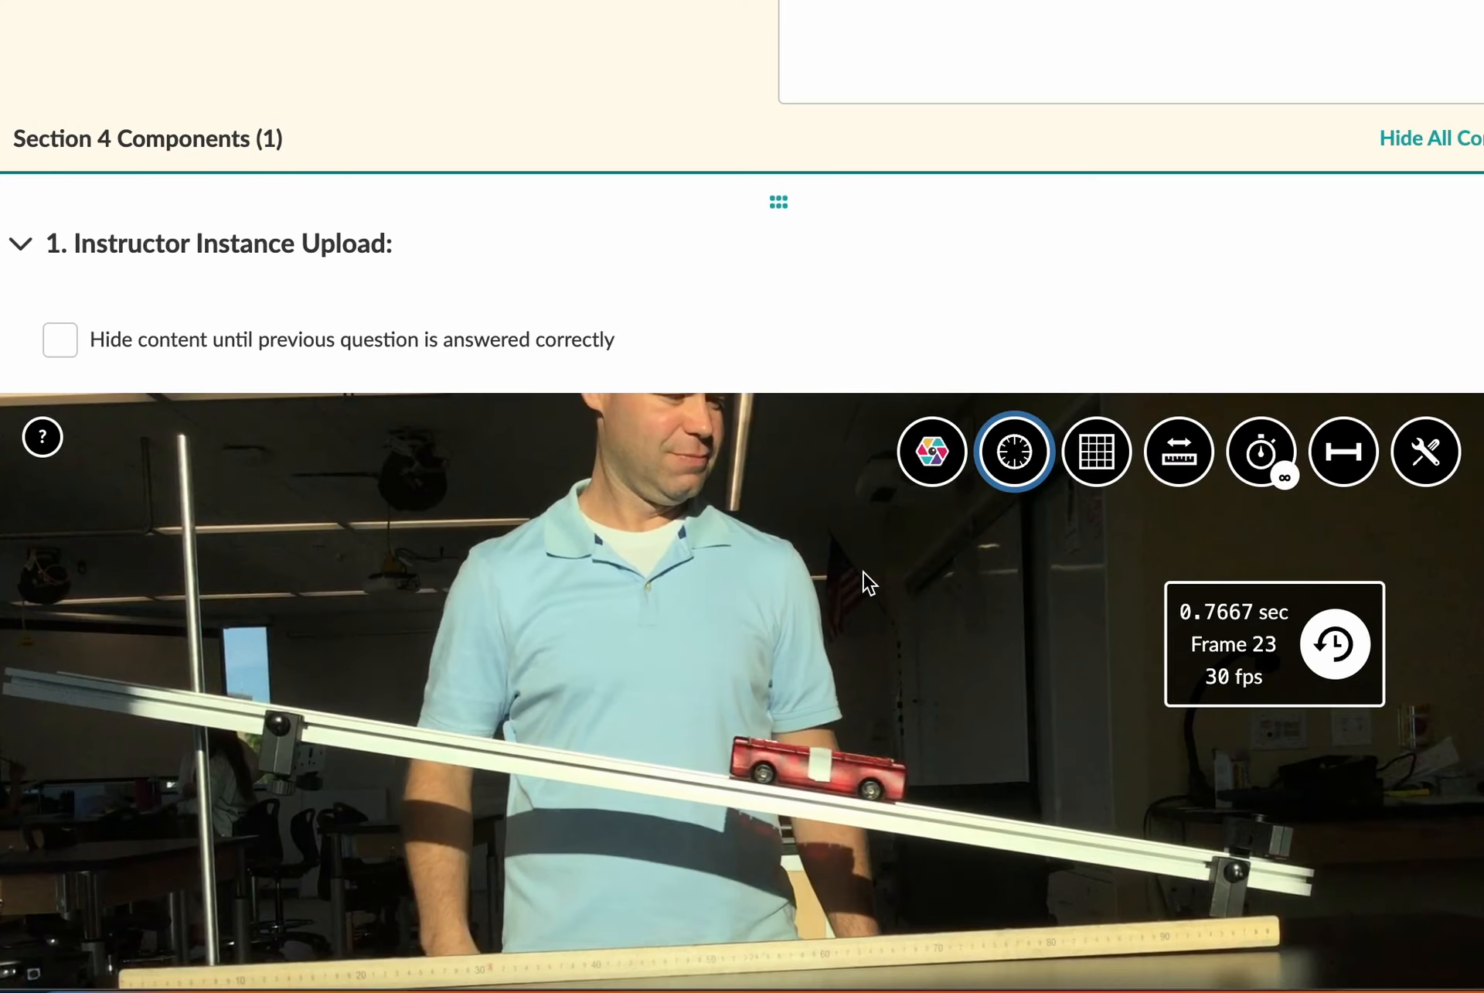
{"action": "scroll", "coordinate": [865, 582], "scroll_direction": "up", "scroll_amount": 4}
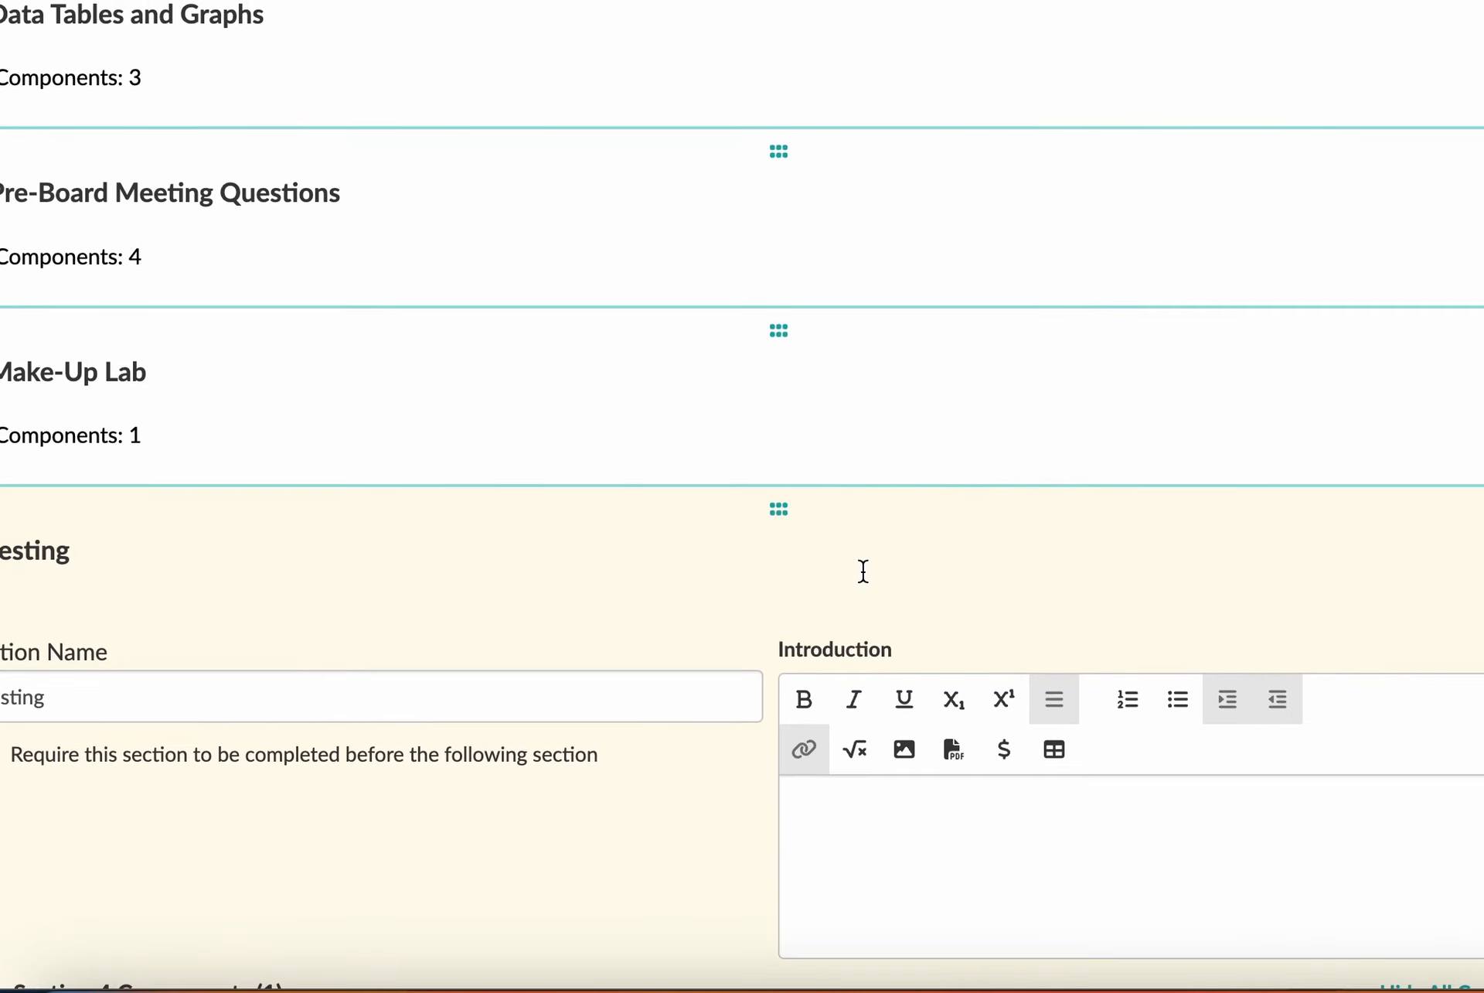
{"action": "left_click", "coordinate": [45, 380]}
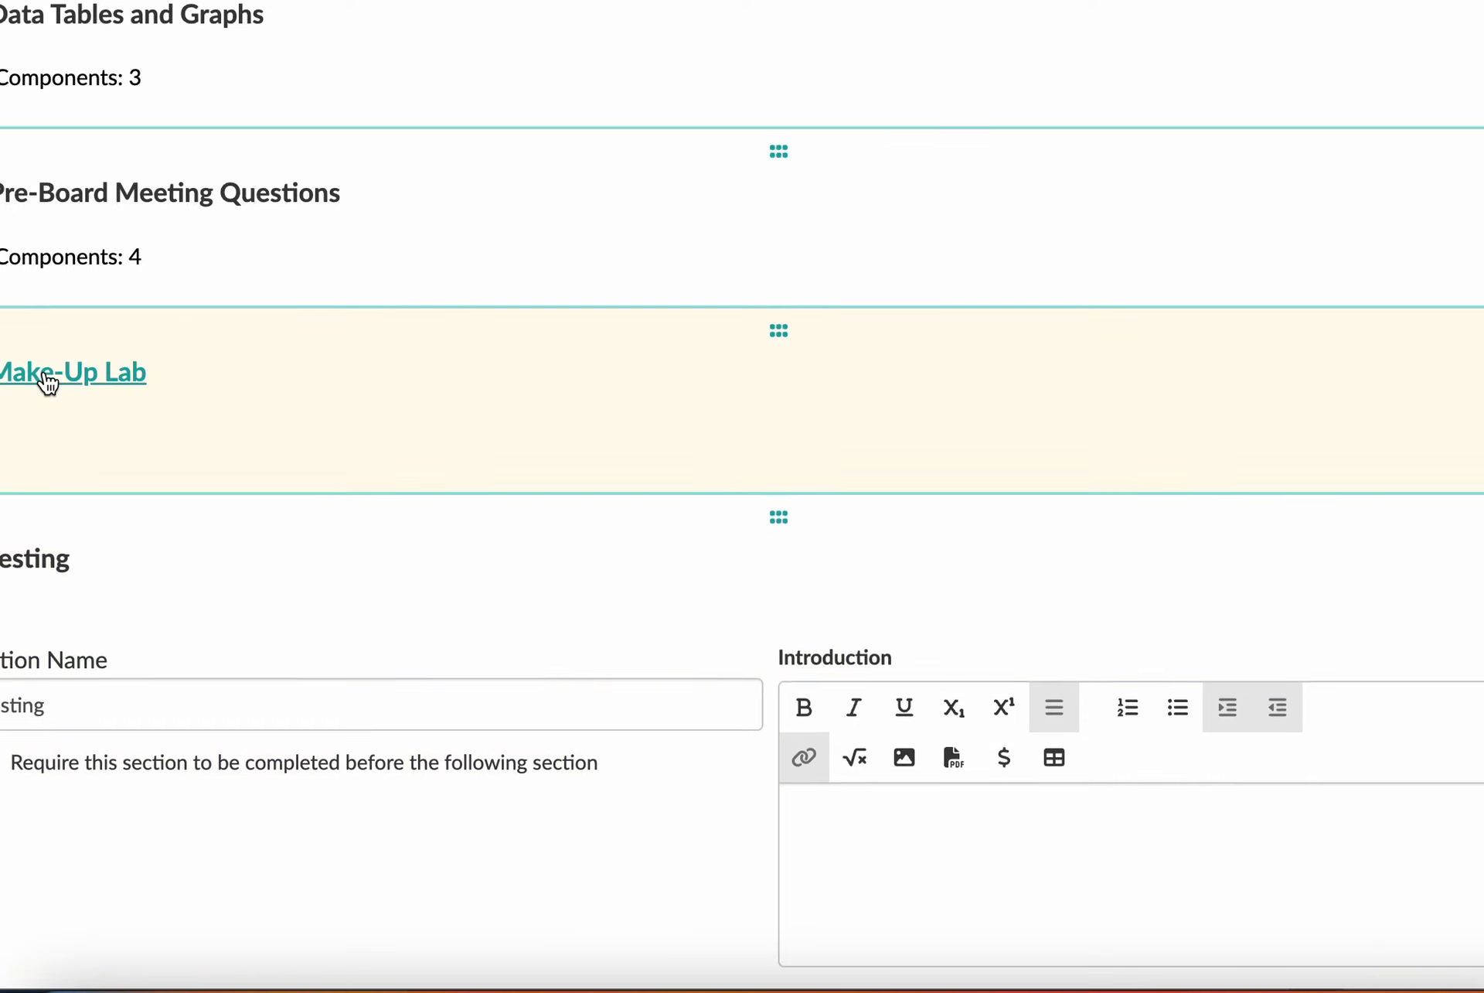
Expand the Make-Up Lab's Video Instance component and bring its Dry Ice Puck Slides Down Ramp video into view
{"action": "scroll", "coordinate": [448, 717], "scroll_direction": "down", "scroll_amount": 15}
{"action": "scroll", "coordinate": [448, 718], "scroll_direction": "up", "scroll_amount": 4}
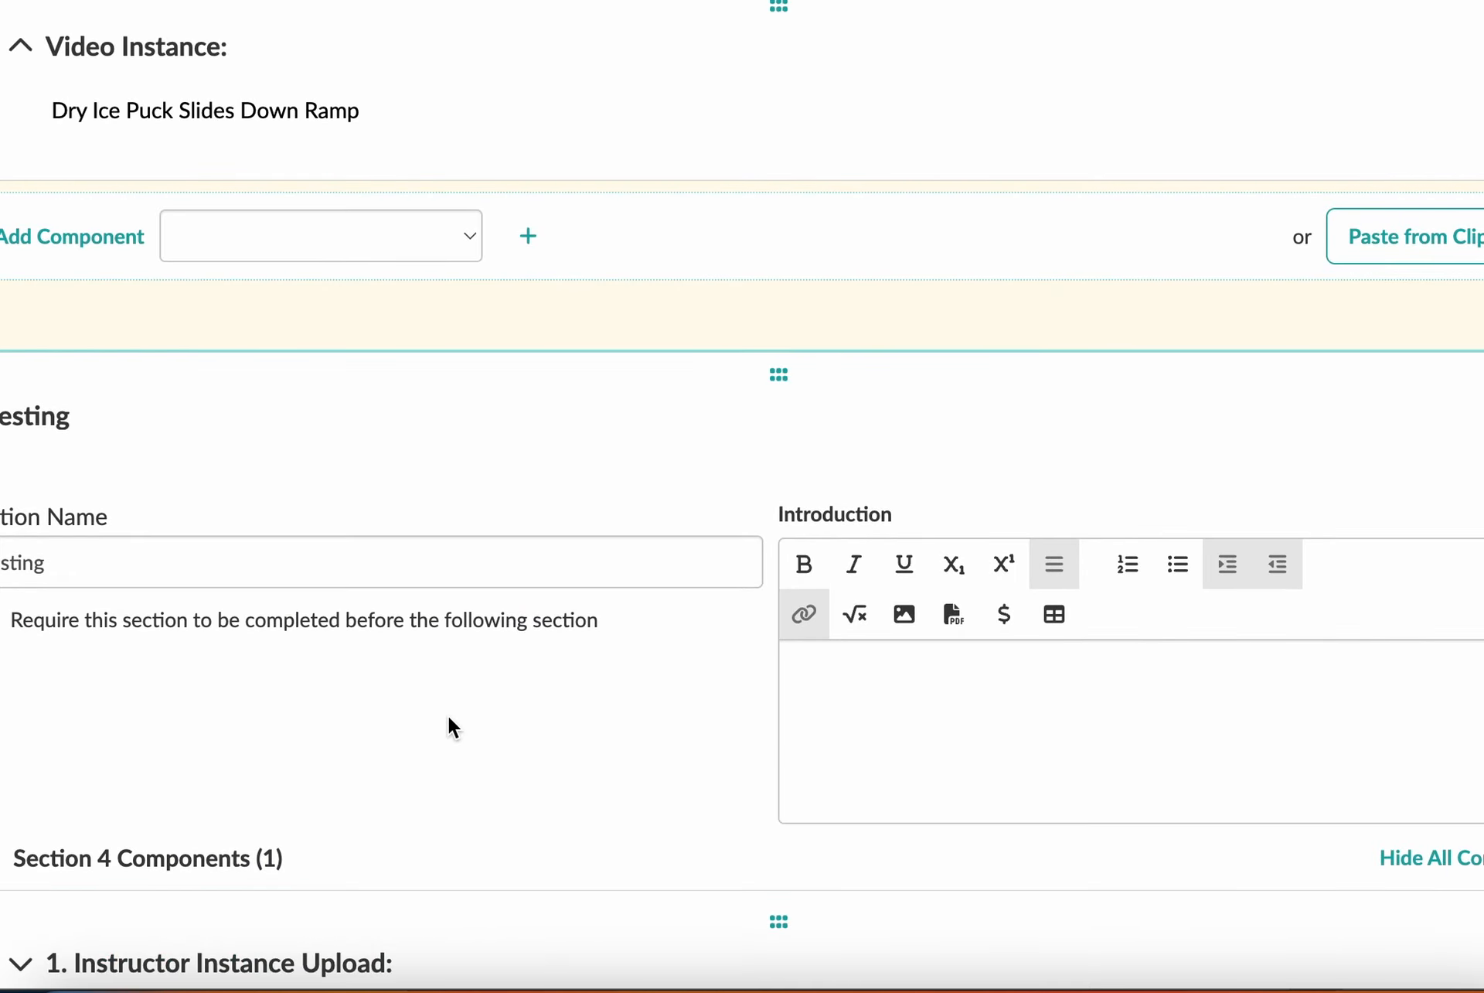
{"action": "scroll", "coordinate": [141, 483], "scroll_direction": "up", "scroll_amount": 4}
{"action": "left_click", "coordinate": [61, 317]}
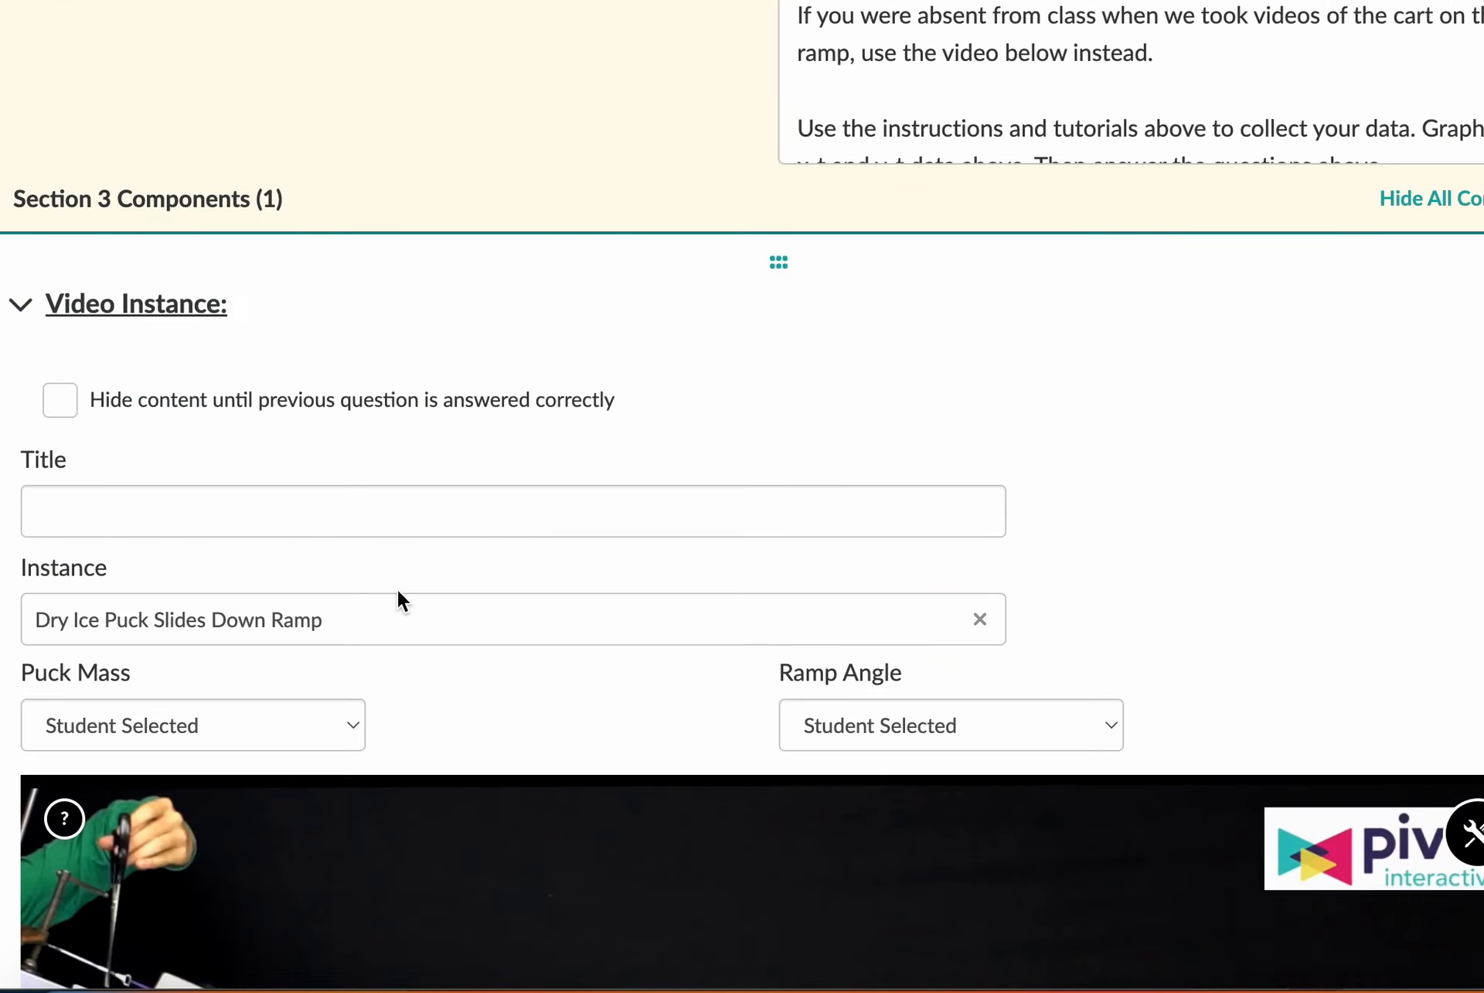
{"action": "scroll", "coordinate": [399, 593], "scroll_direction": "down", "scroll_amount": 6}
{"action": "scroll", "coordinate": [397, 590], "scroll_direction": "down", "scroll_amount": 4}
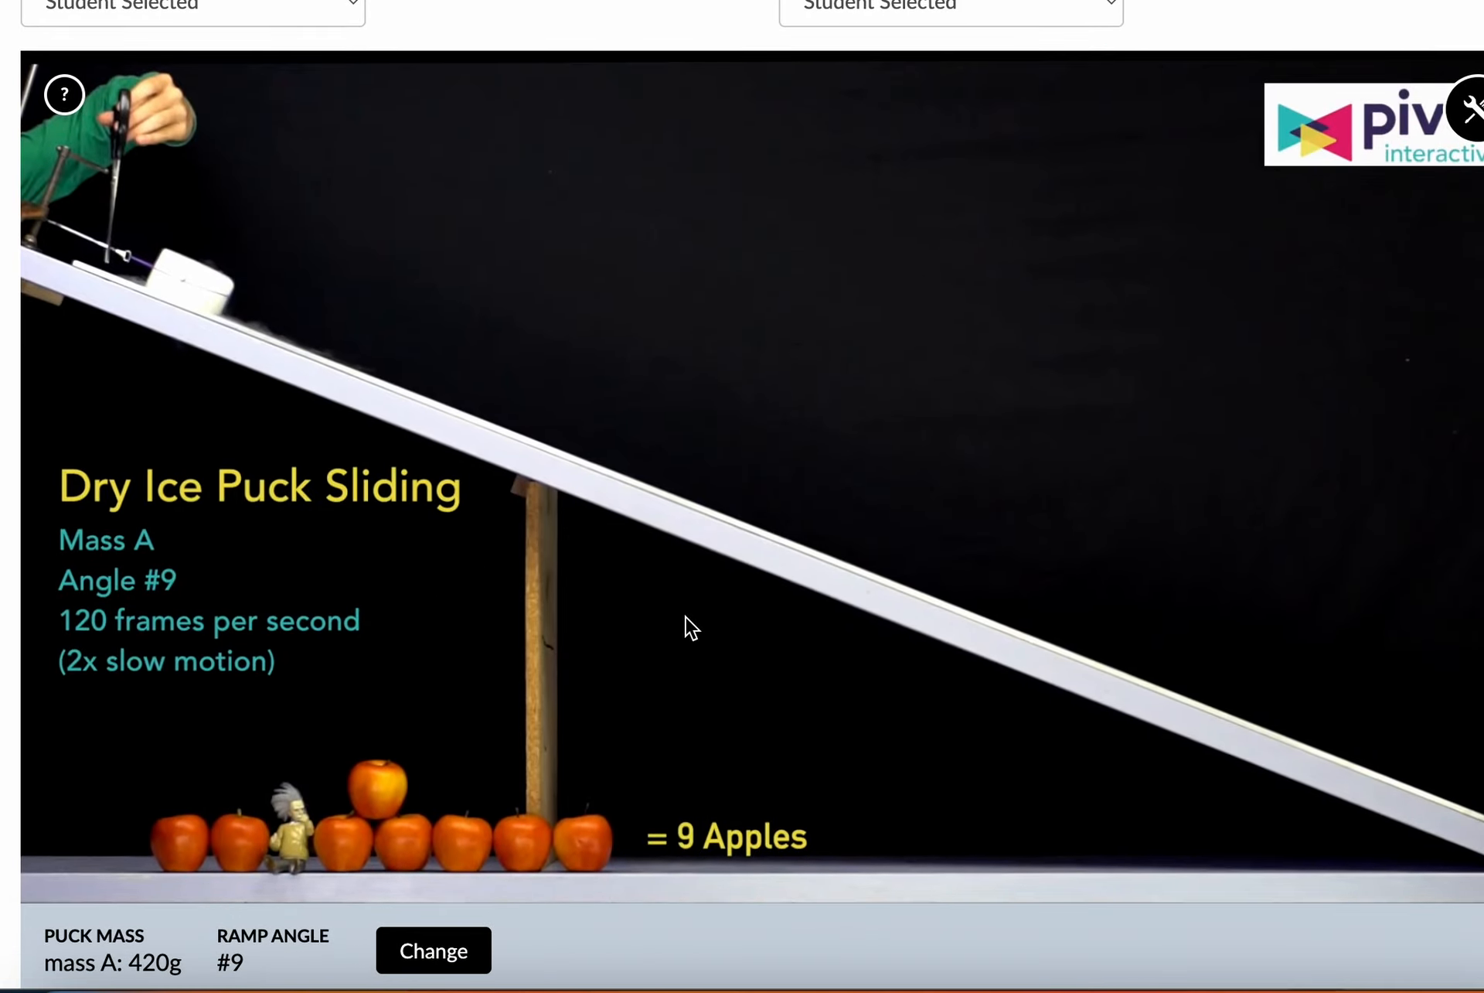
{"action": "scroll", "coordinate": [685, 617], "scroll_direction": "down", "scroll_amount": 1}
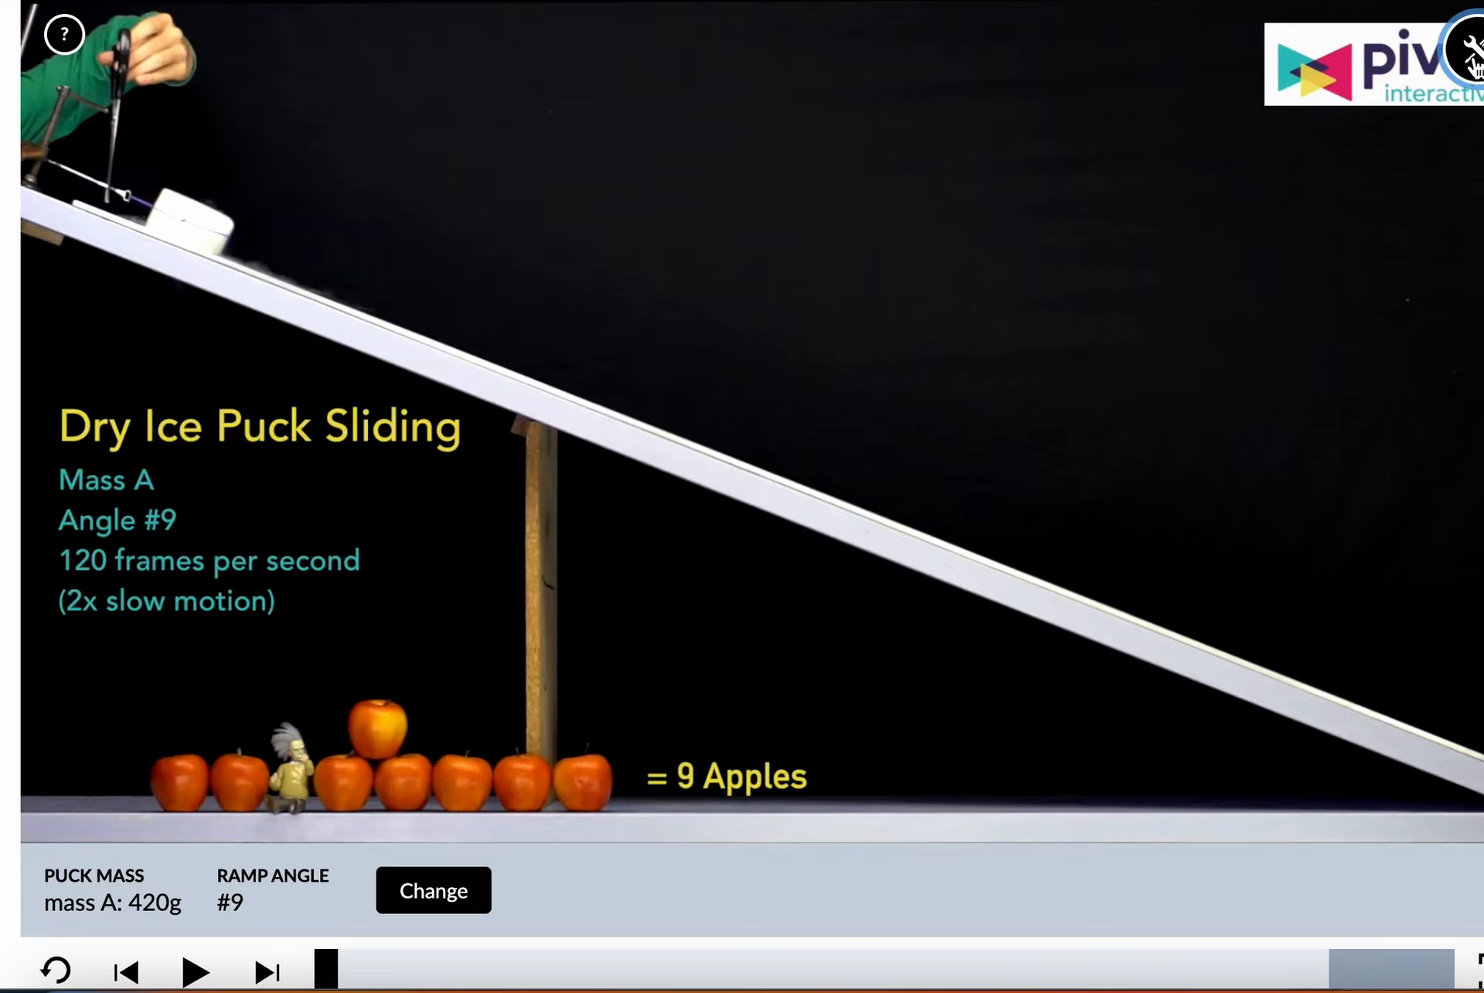
Show the ruler on the dry ice puck video, tilt it downhill, and position it along the ramp with its zero end near the puck
{"action": "left_click", "coordinate": [1473, 66]}
{"action": "left_click", "coordinate": [1326, 56]}
{"action": "left_click_drag", "start_coordinate": [796, 473], "coordinate": [770, 376]}
{"action": "left_click_drag", "start_coordinate": [205, 291], "coordinate": [282, 79]}
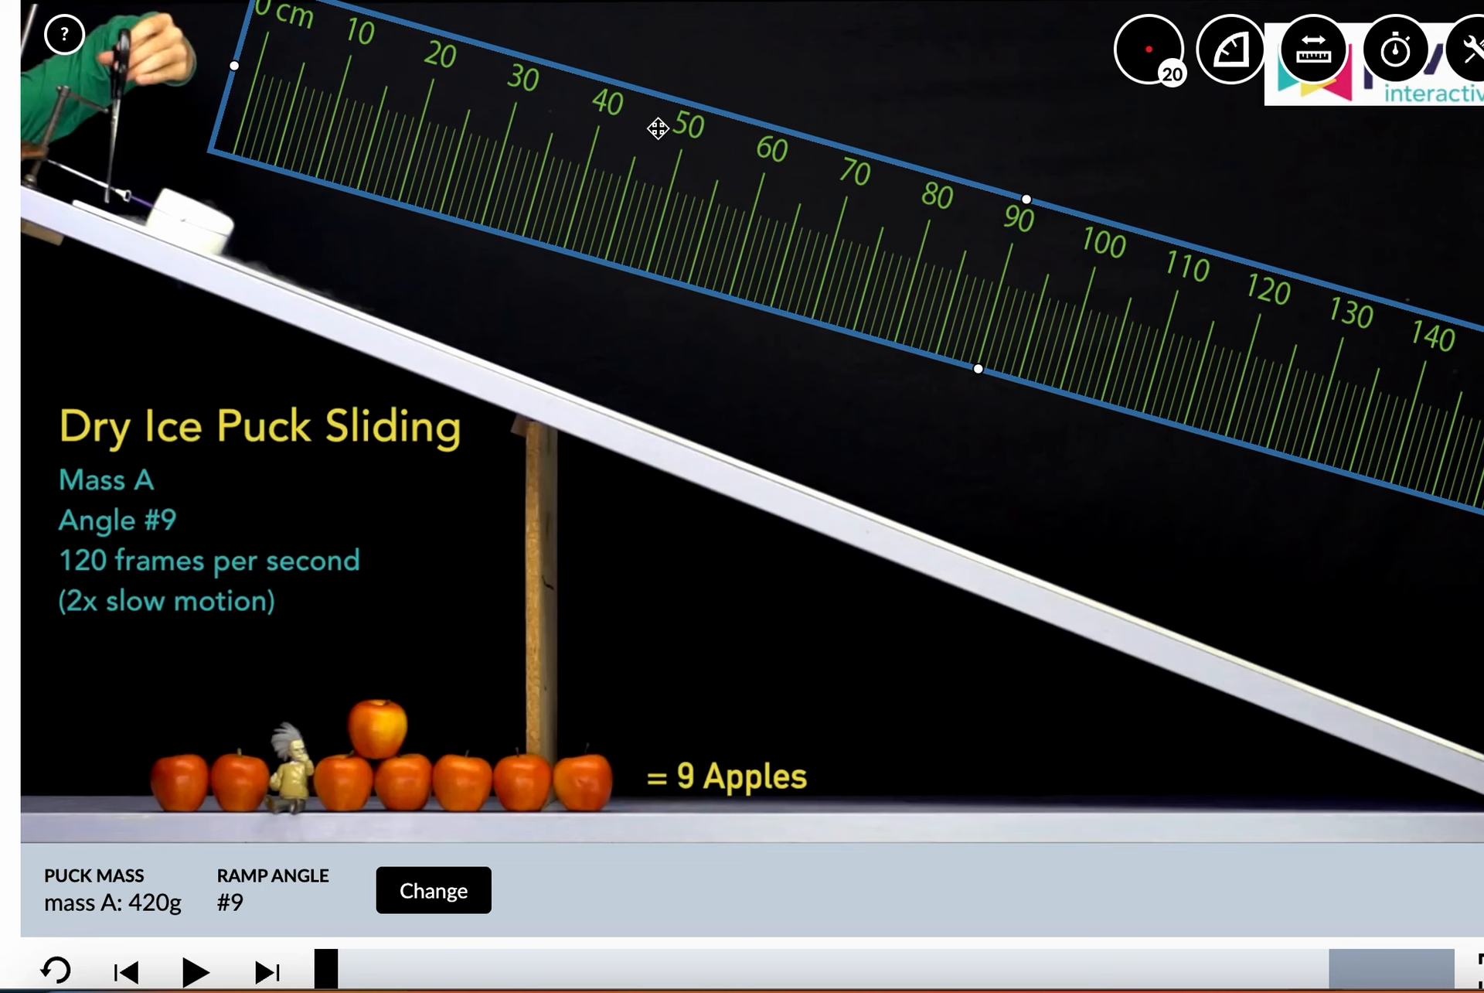
{"action": "left_click_drag", "start_coordinate": [657, 132], "coordinate": [630, 292]}
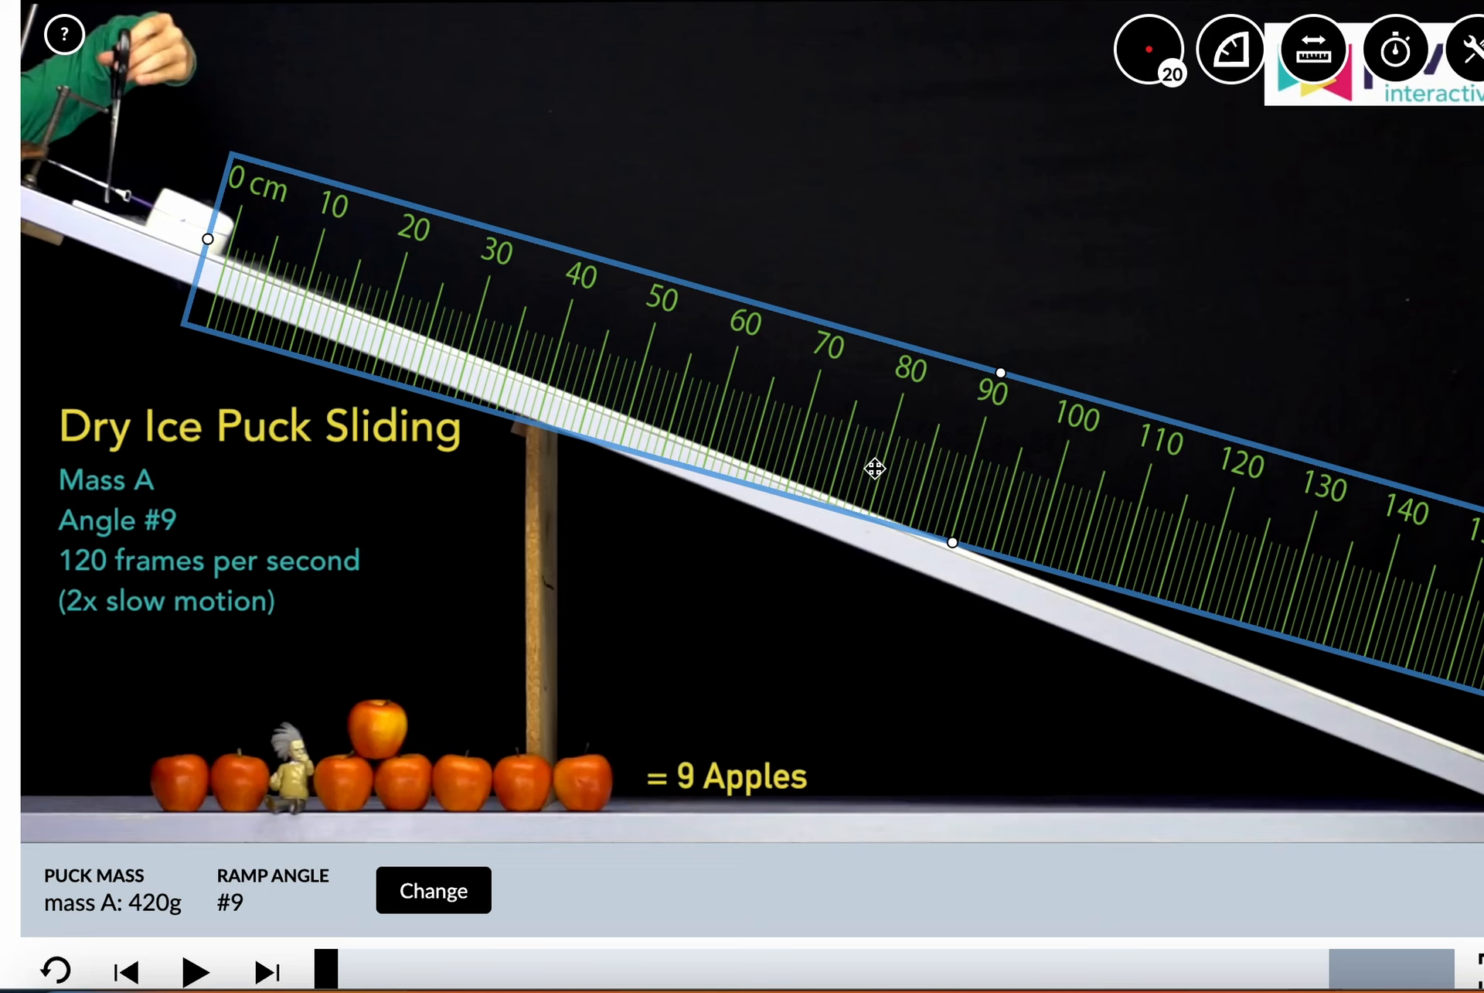
{"action": "left_click_drag", "start_coordinate": [536, 320], "coordinate": [569, 267]}
Return to the toy car ramp video
{"action": "scroll", "coordinate": [551, 639], "scroll_direction": "down", "scroll_amount": 20}
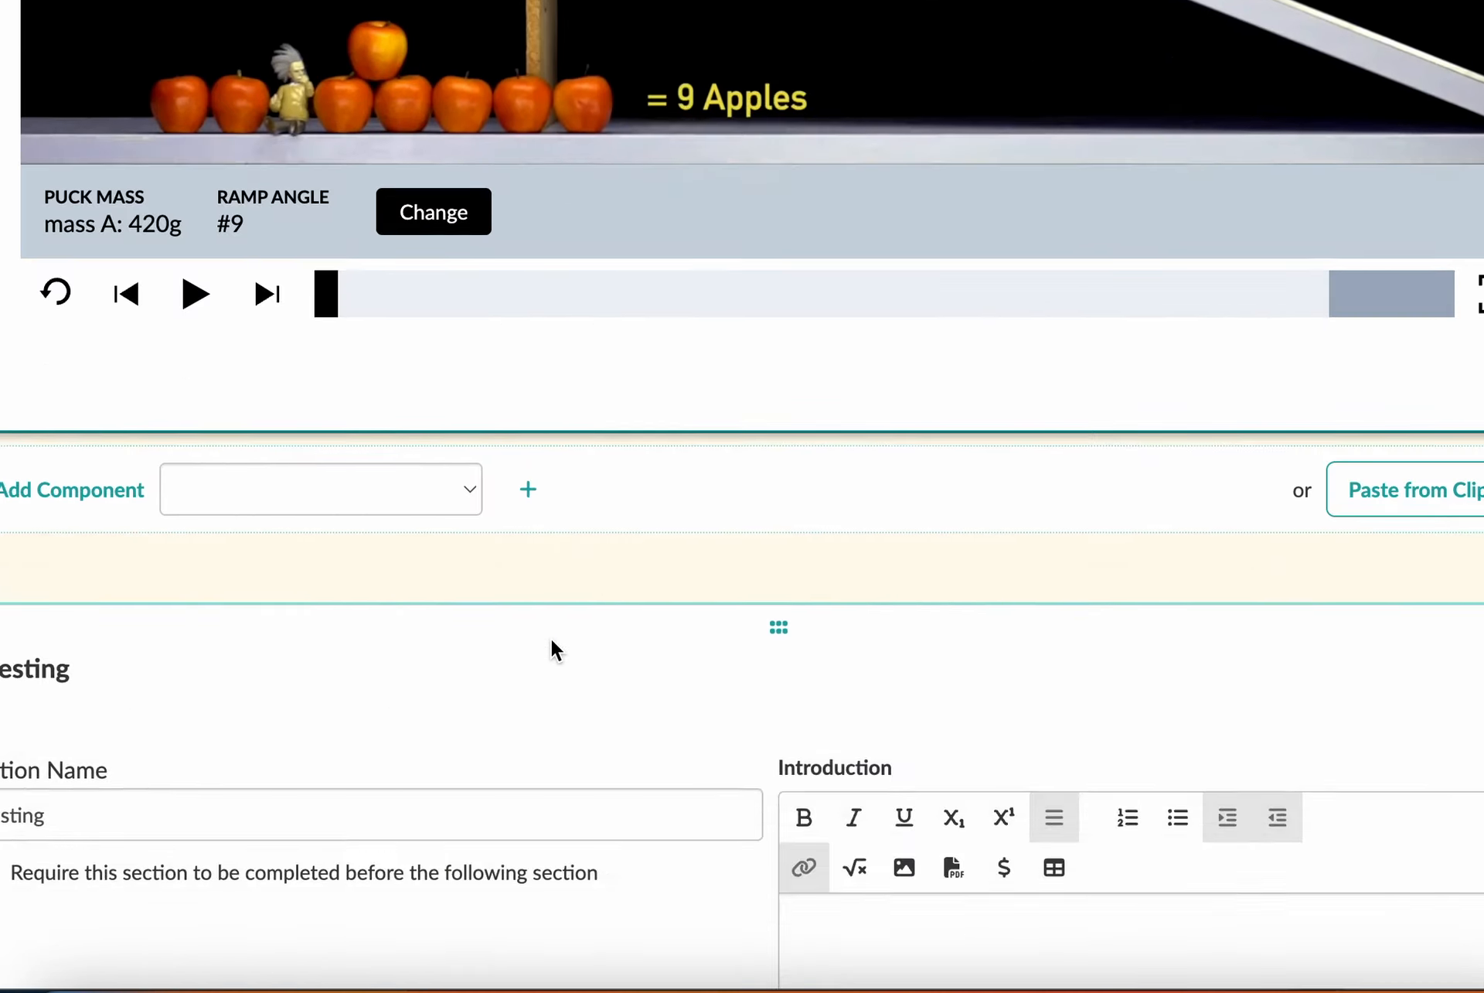
{"action": "scroll", "coordinate": [550, 638], "scroll_direction": "up", "scroll_amount": 1}
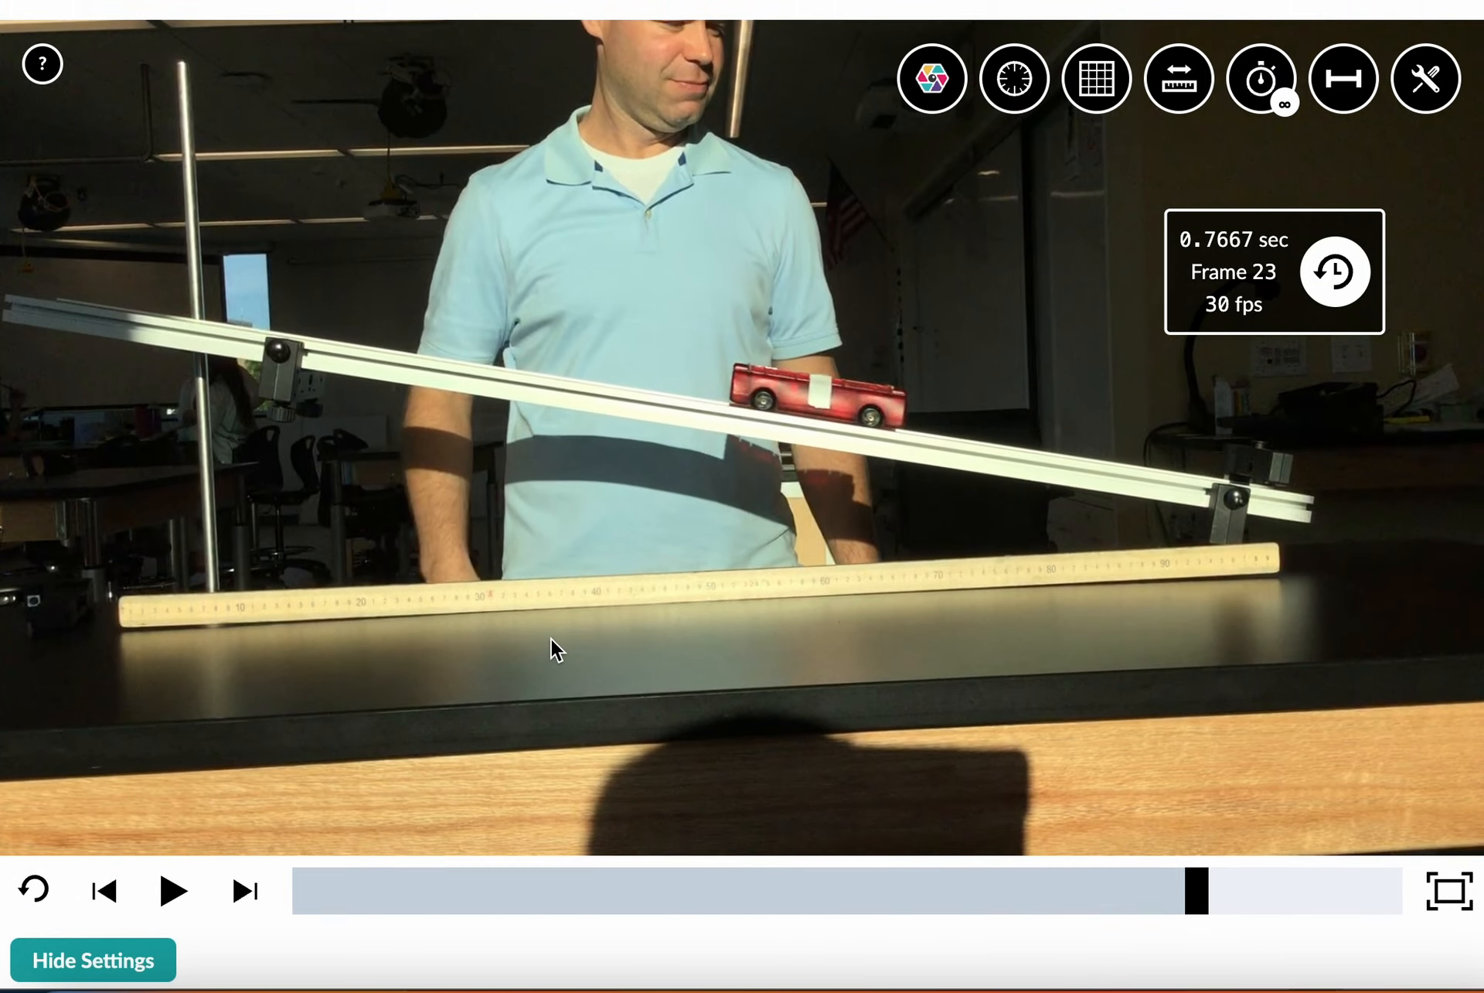